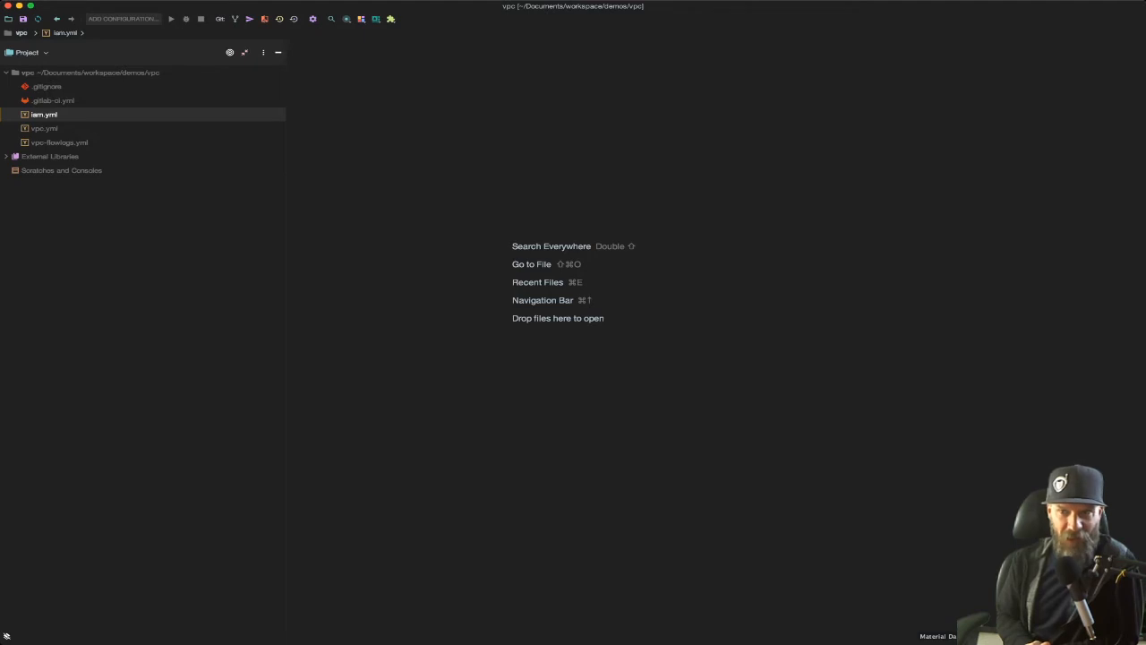
pyautogui.press('super+Tab')
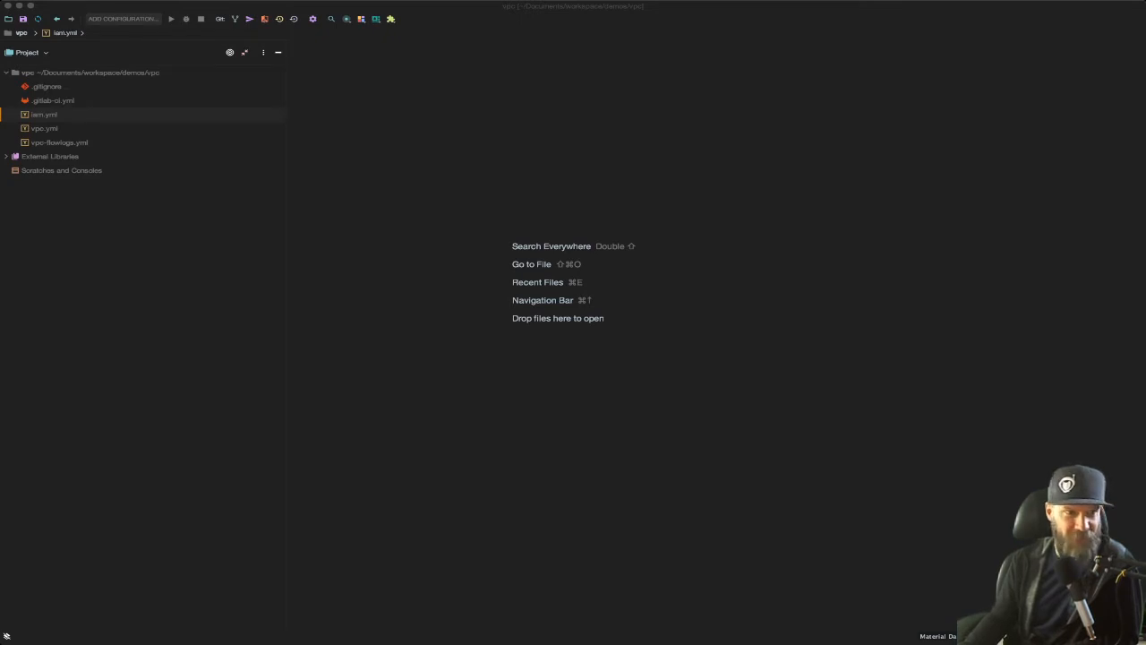
pyautogui.press('super+Tab')
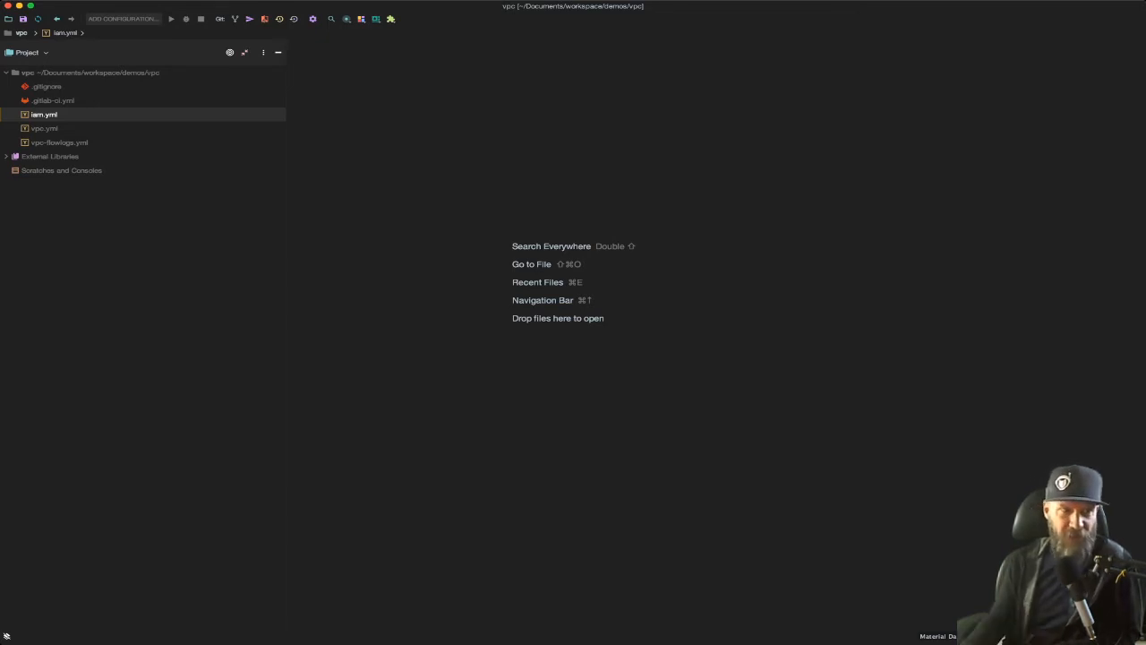
# Step: Open vpc.yml, iam.yml and vpc-flowlogs.yml from the project, and place iam.yml first among the open files
pyautogui.doubleClick(44, 128)
pyautogui.doubleClick(44, 114)
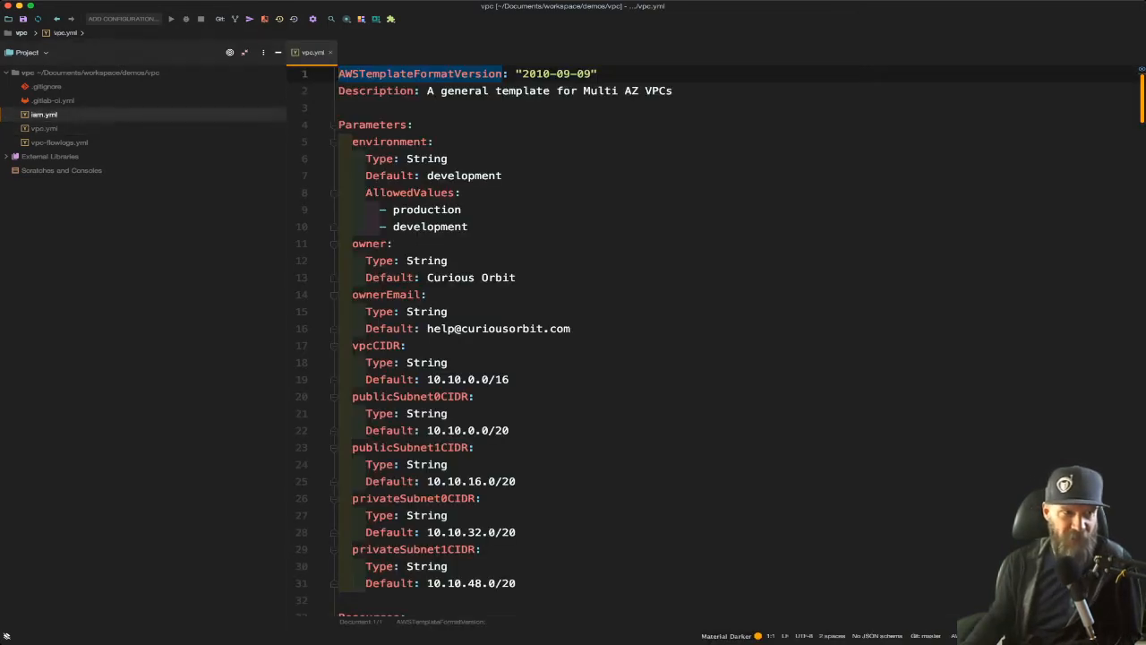
pyautogui.doubleClick(59, 142)
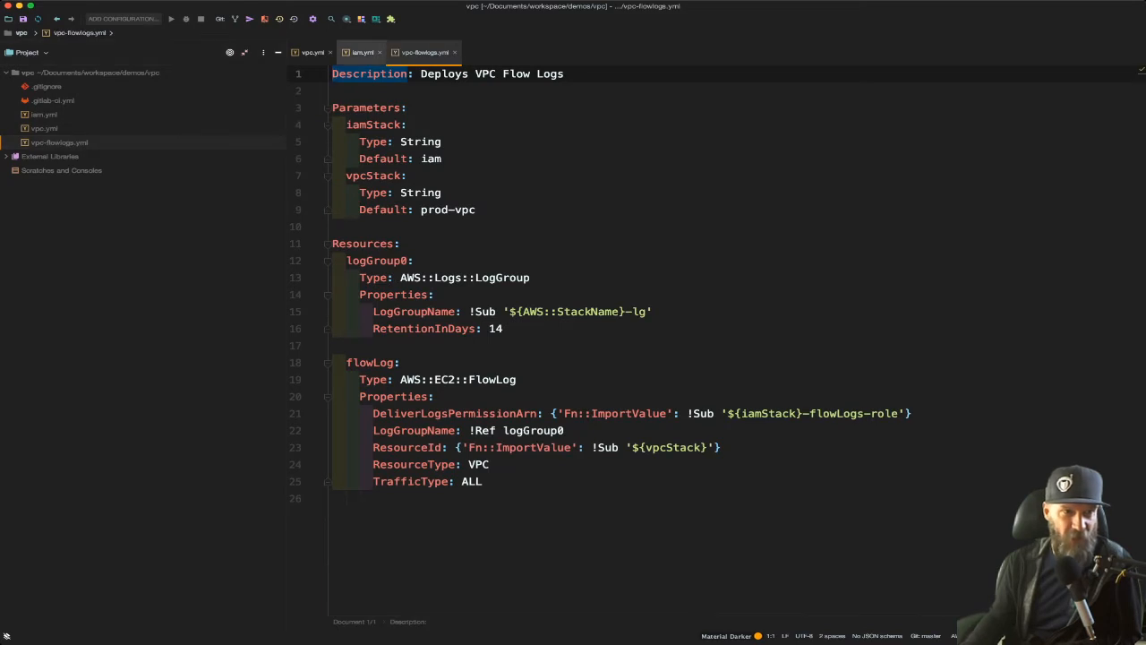
pyautogui.moveTo(364, 53); pyautogui.dragTo(312, 53)
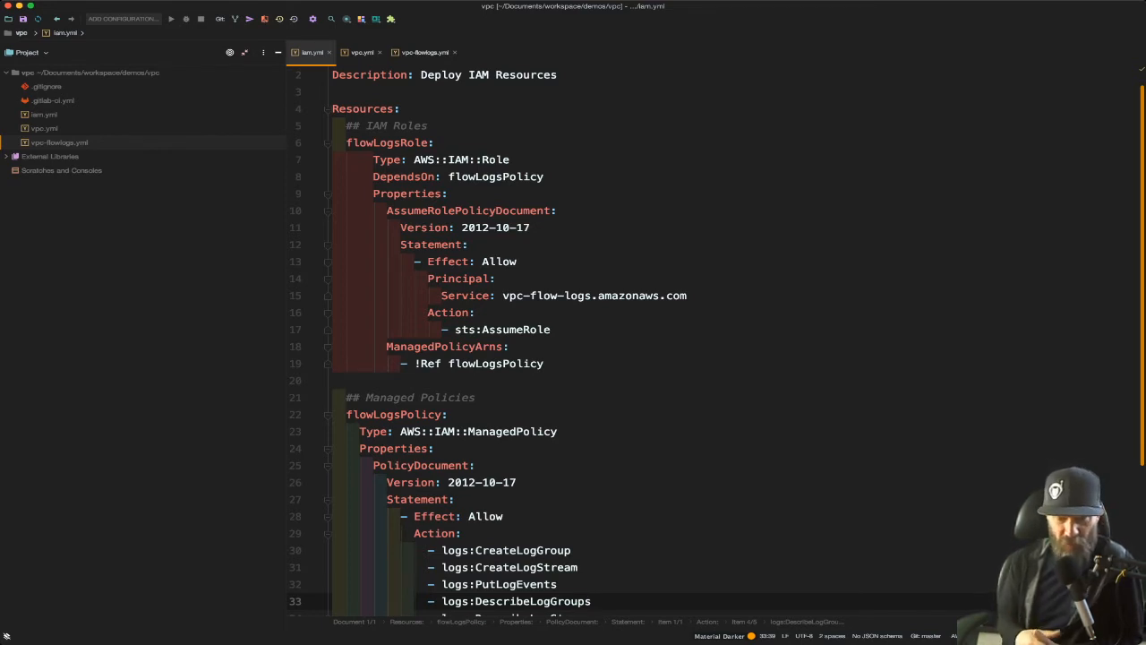
# Step: Examine the flow logs role and managed policy in iam.yml, then highlight the parts of the flowLogsRole export name
pyautogui.scroll(-4, 715, 340)
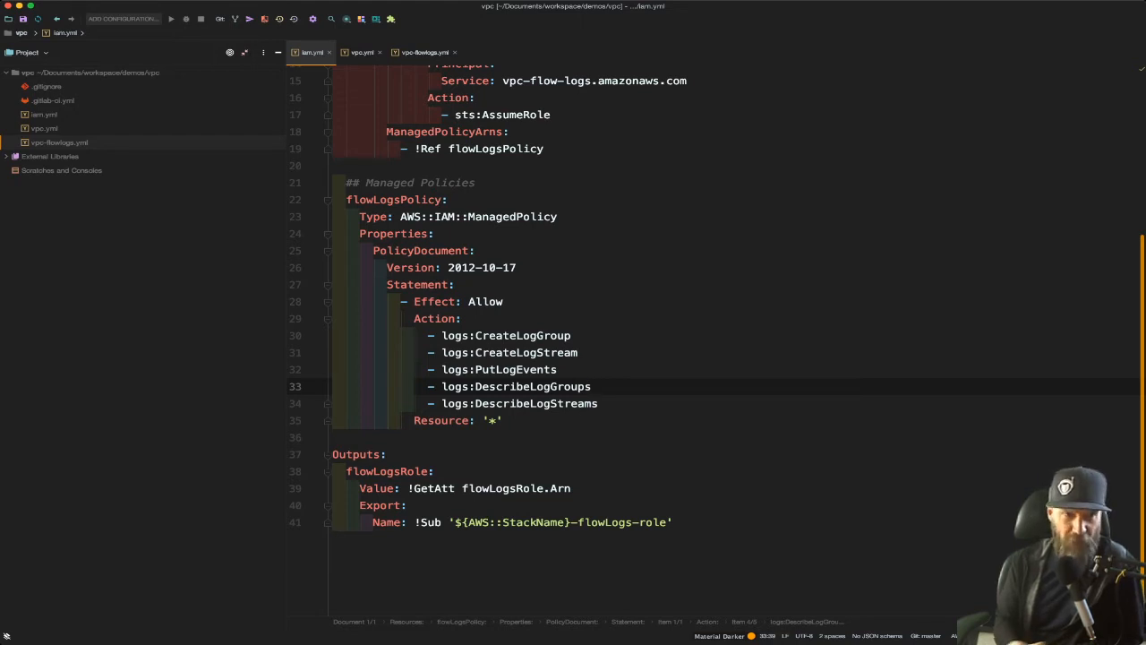
pyautogui.scroll(5, 573, 340)
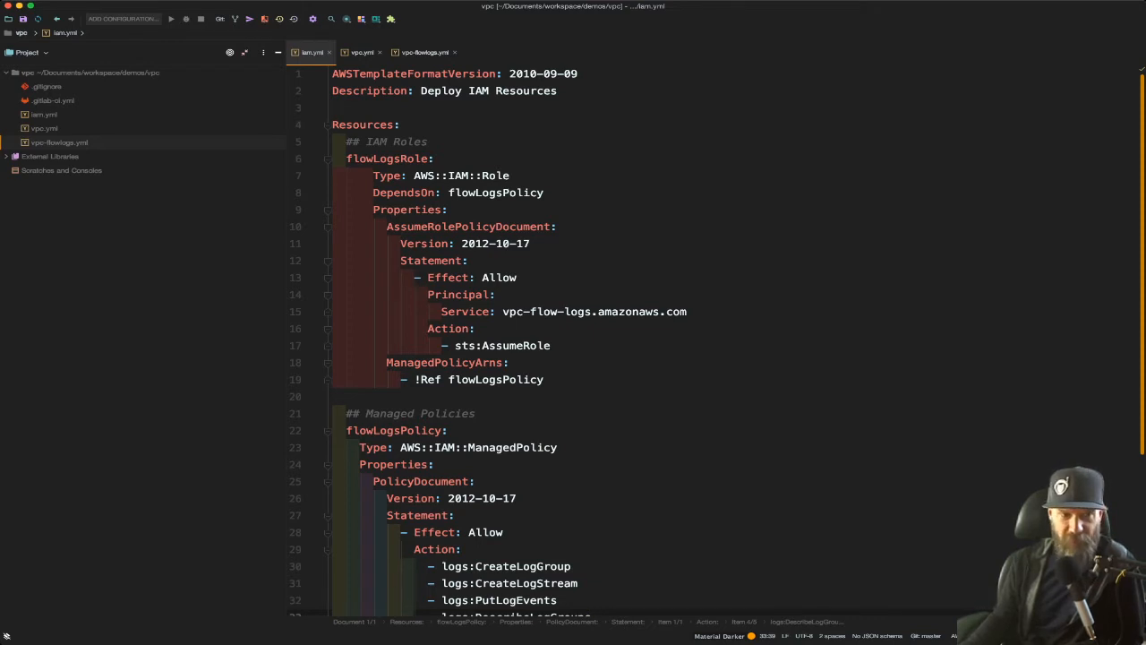
pyautogui.scroll(-3, 716, 341)
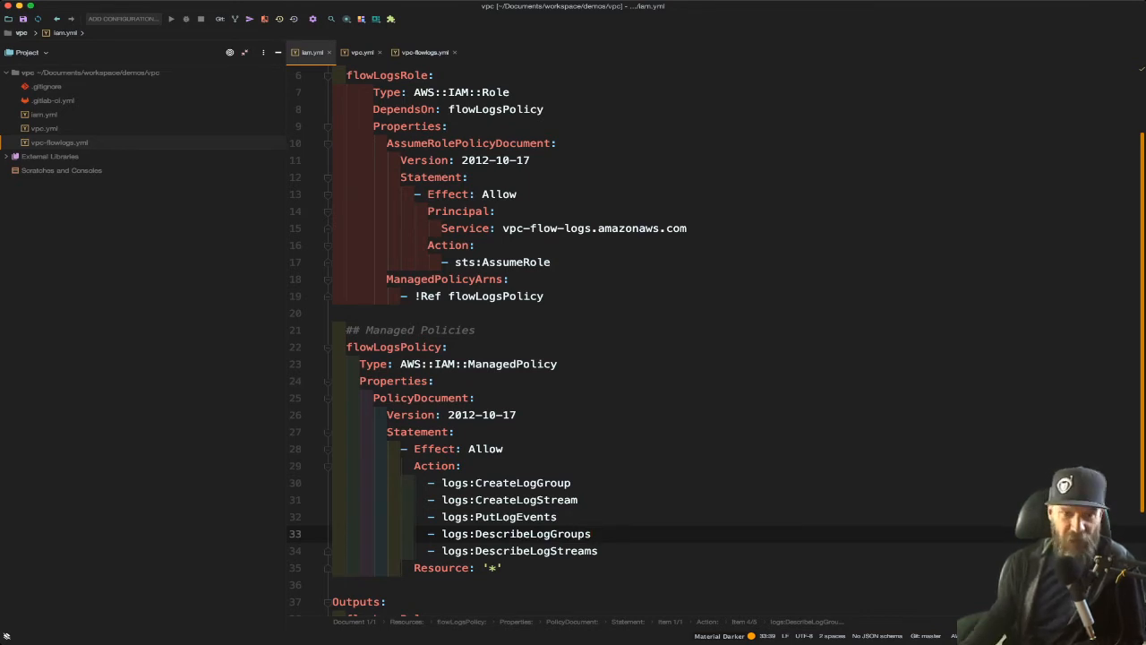
pyautogui.scroll(-3, 573, 340)
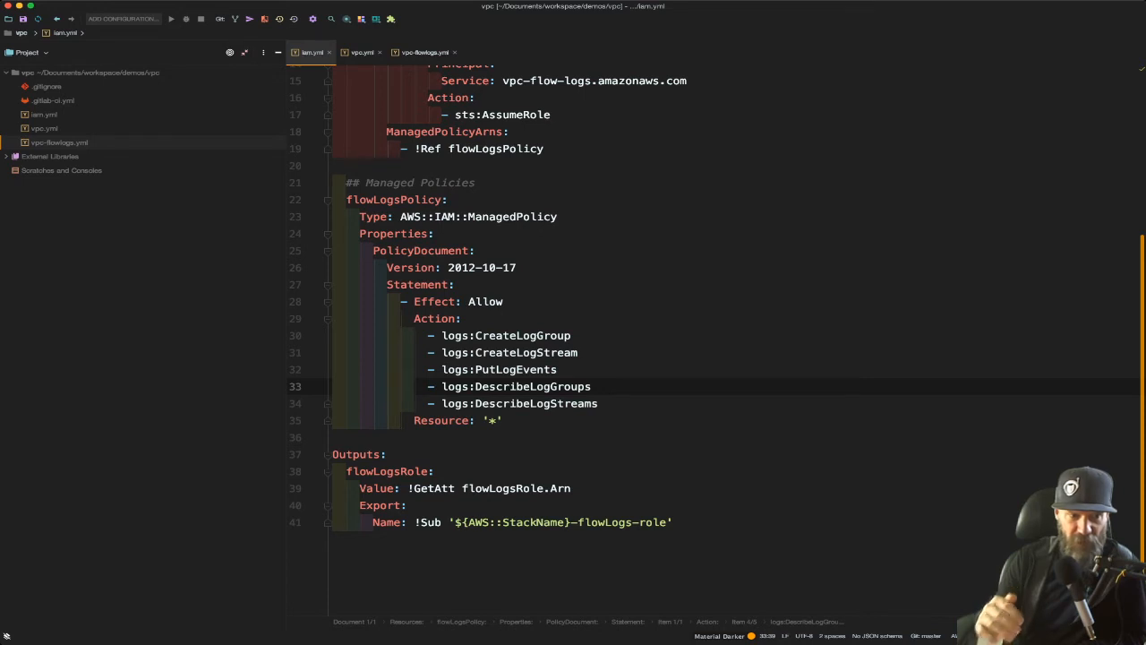
pyautogui.moveTo(347, 506); pyautogui.dragTo(672, 523)
pyautogui.click(495, 522)
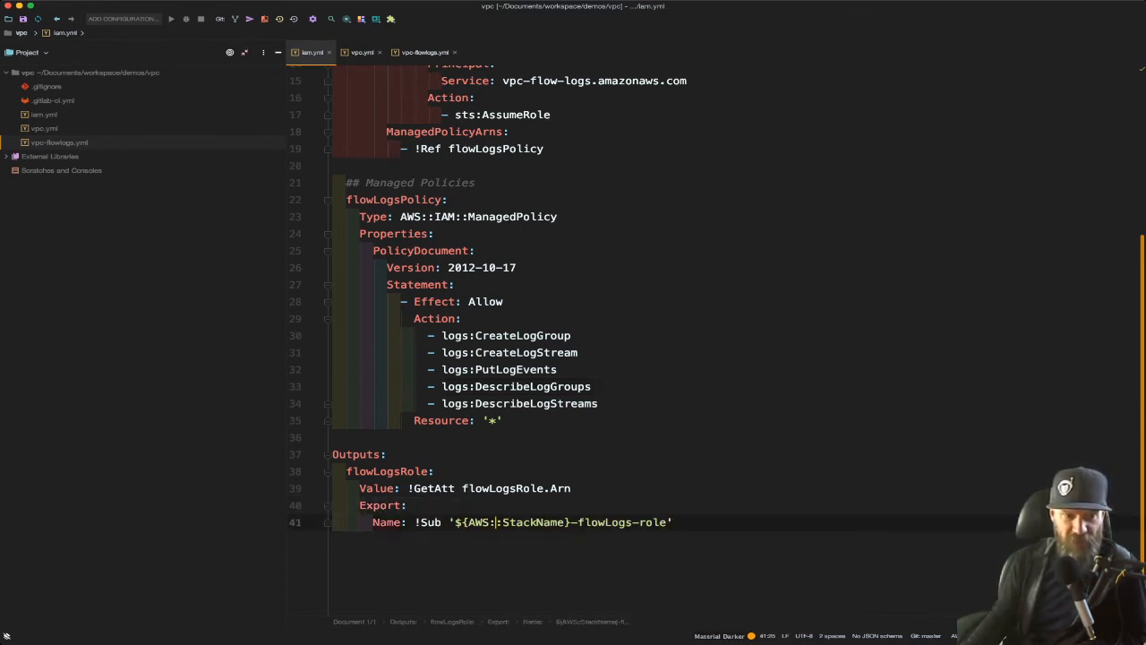
pyautogui.doubleClick(431, 522)
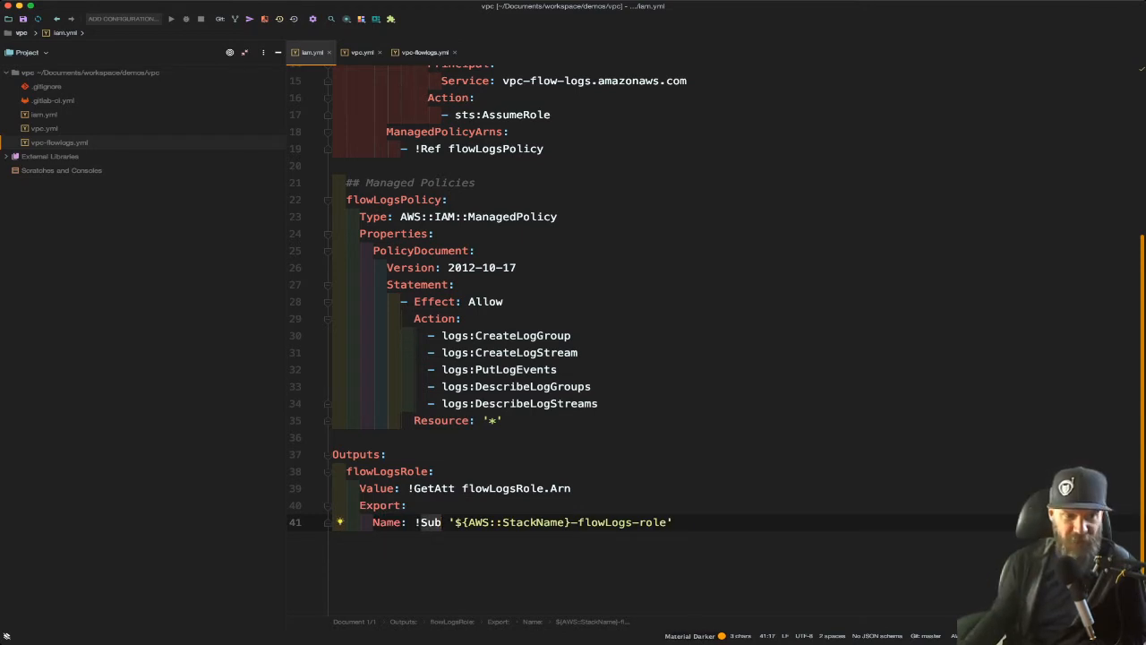
pyautogui.moveTo(455, 523); pyautogui.dragTo(571, 522)
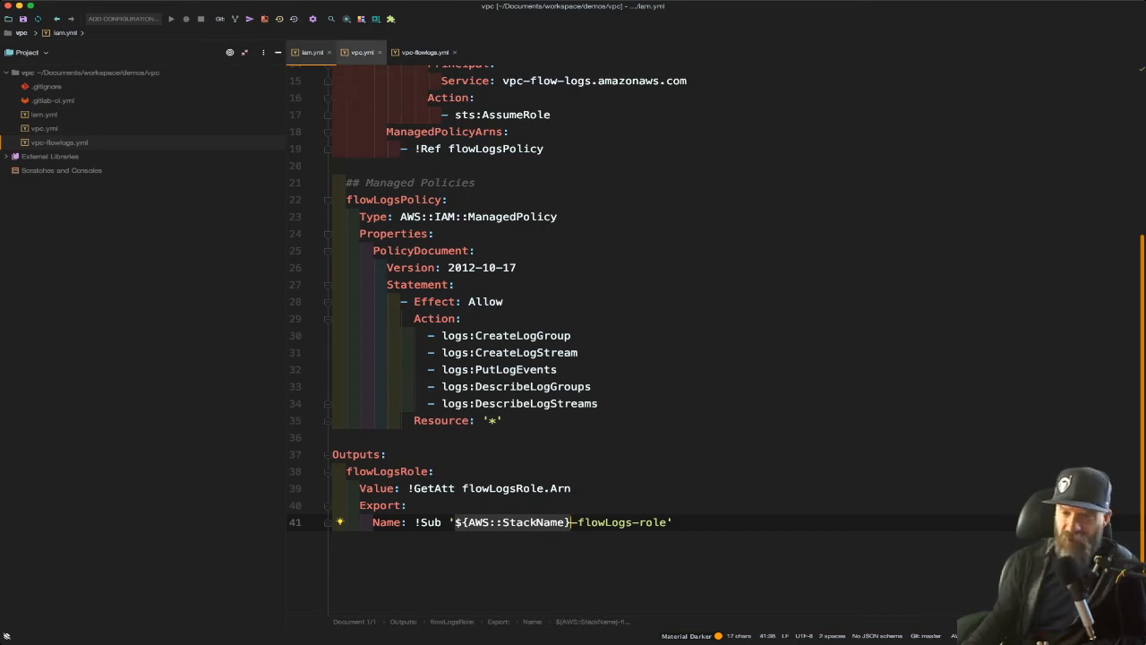
# Step: Examine the resources and exported outputs in vpc.yml, from the NAT gateways to the routes and subnet associations
pyautogui.click(362, 52)
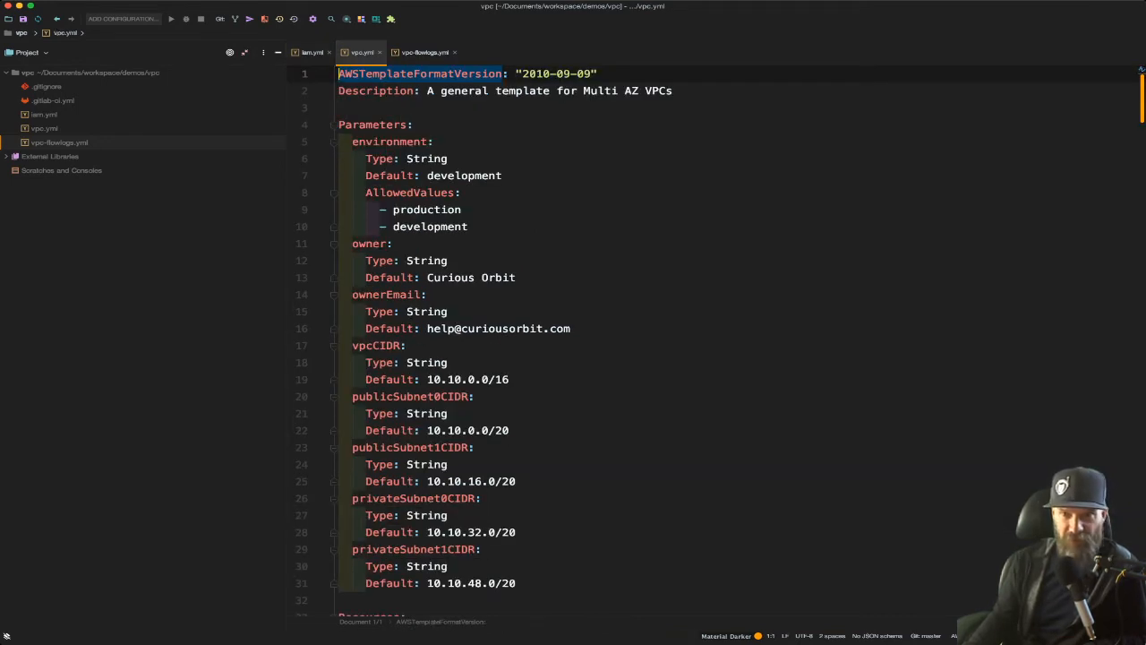
pyautogui.scroll(-20, 717, 340)
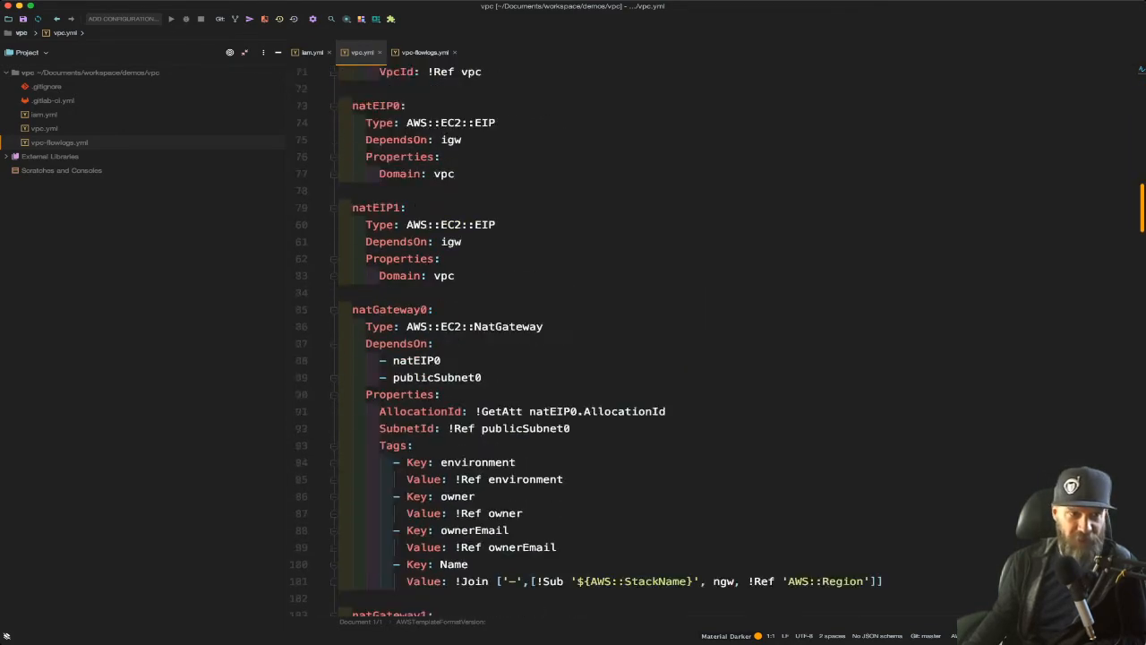
pyautogui.scroll(-20, 717, 340)
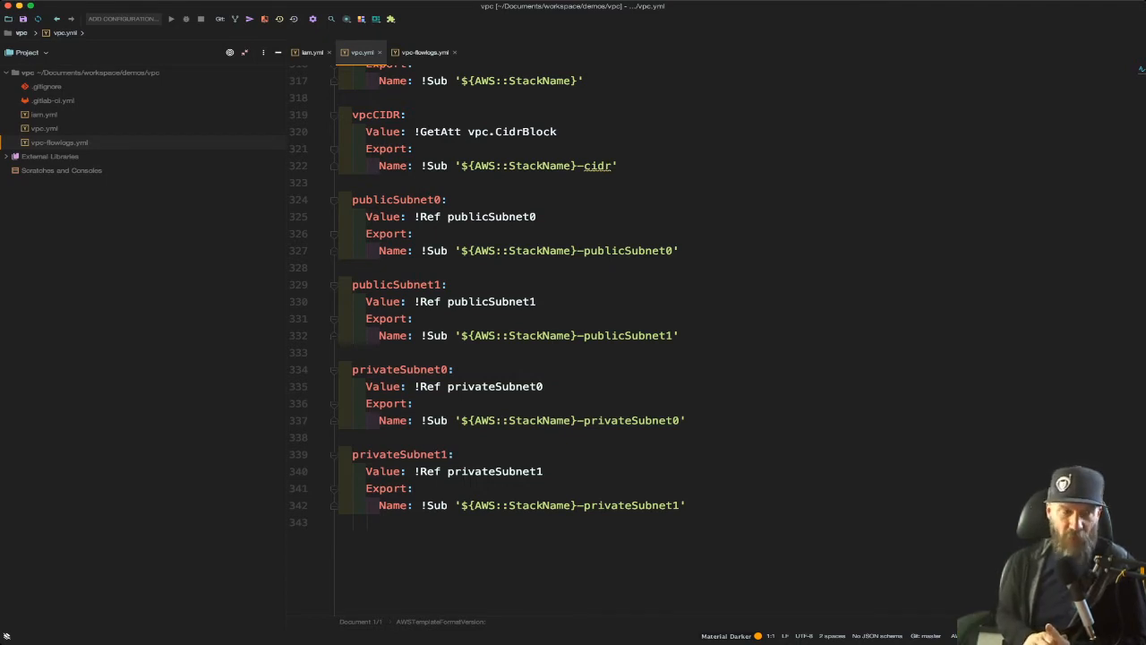
pyautogui.scroll(10, 475, 340)
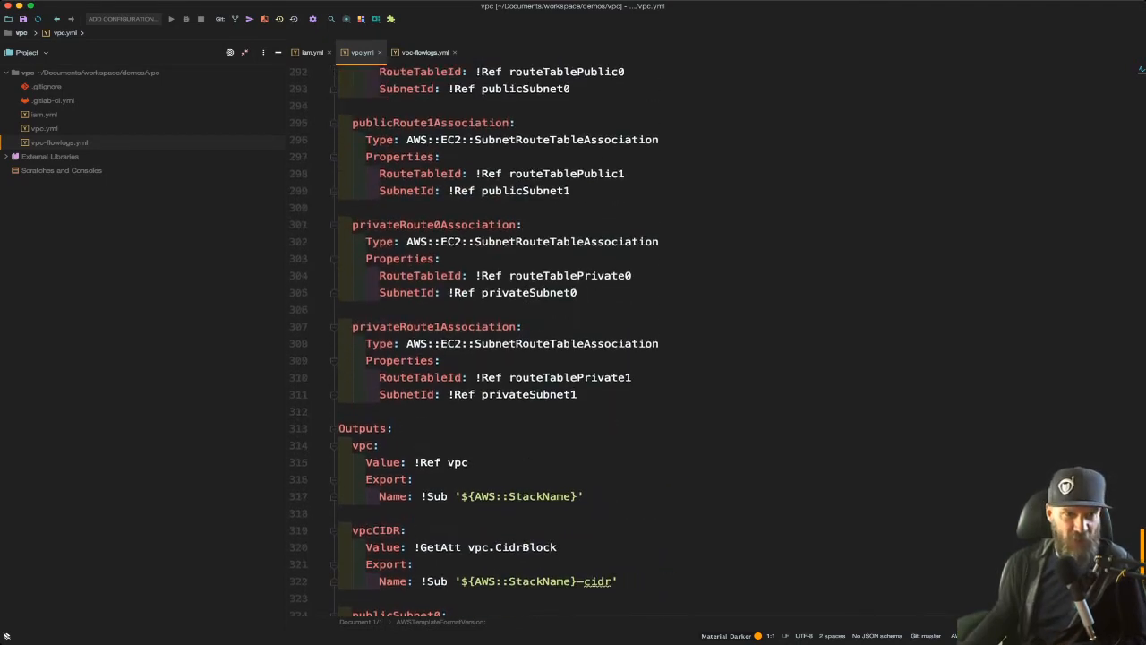
pyautogui.scroll(3, 475, 340)
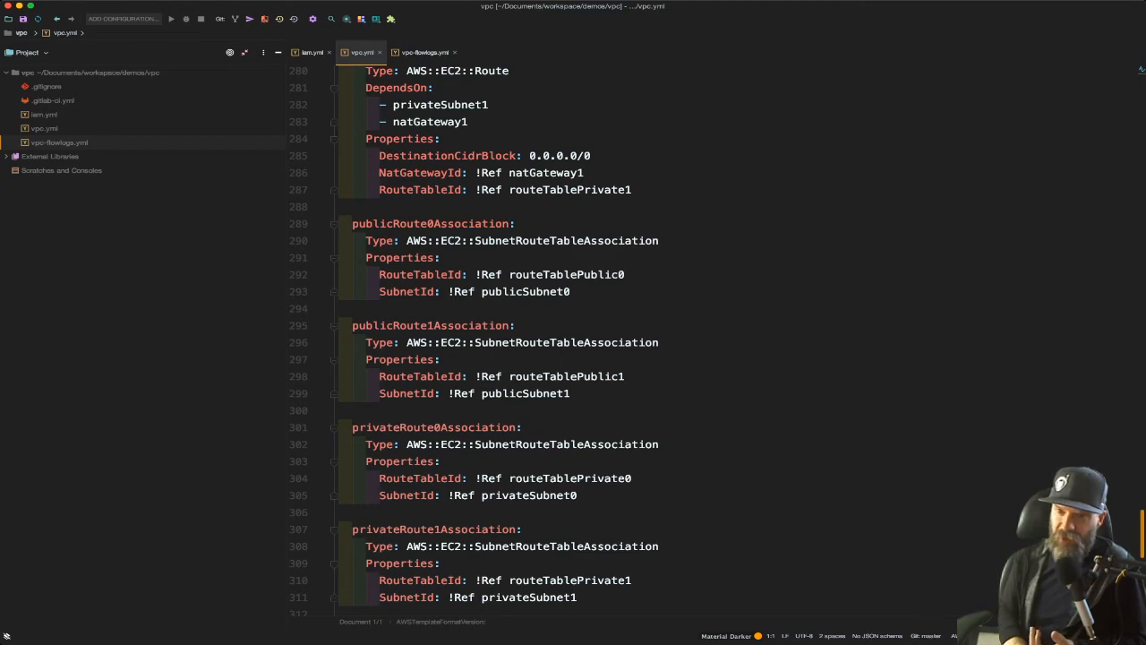
pyautogui.scroll(6, 475, 341)
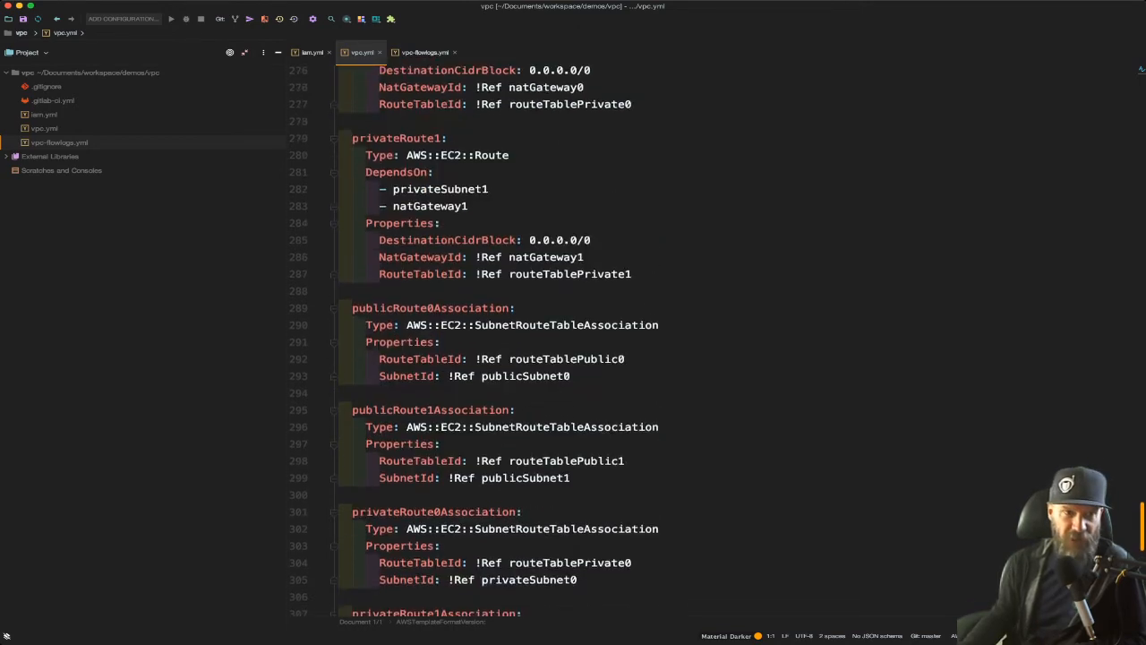
pyautogui.scroll(3, 475, 340)
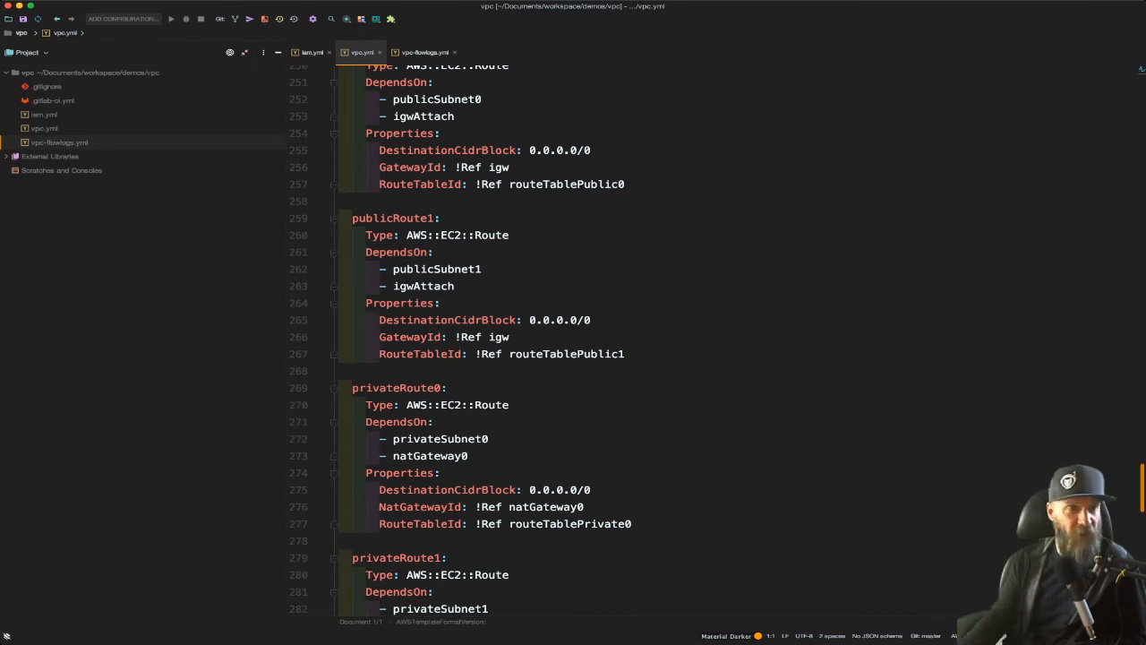
pyautogui.scroll(3, 573, 340)
pyautogui.scroll(2, 573, 341)
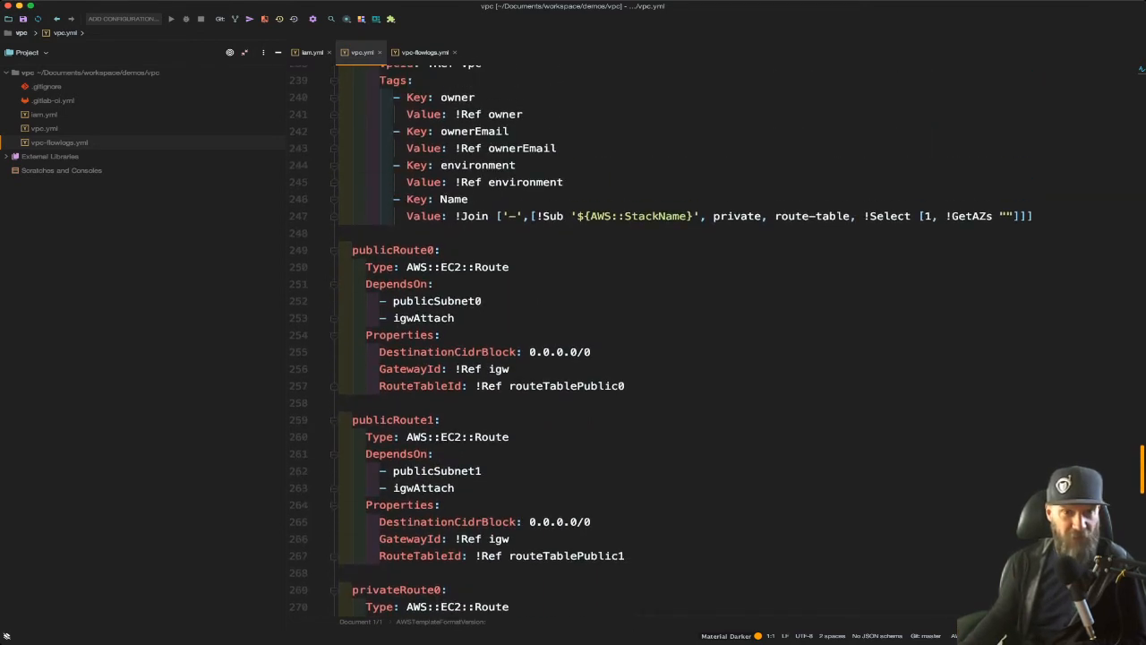
pyautogui.scroll(3, 573, 341)
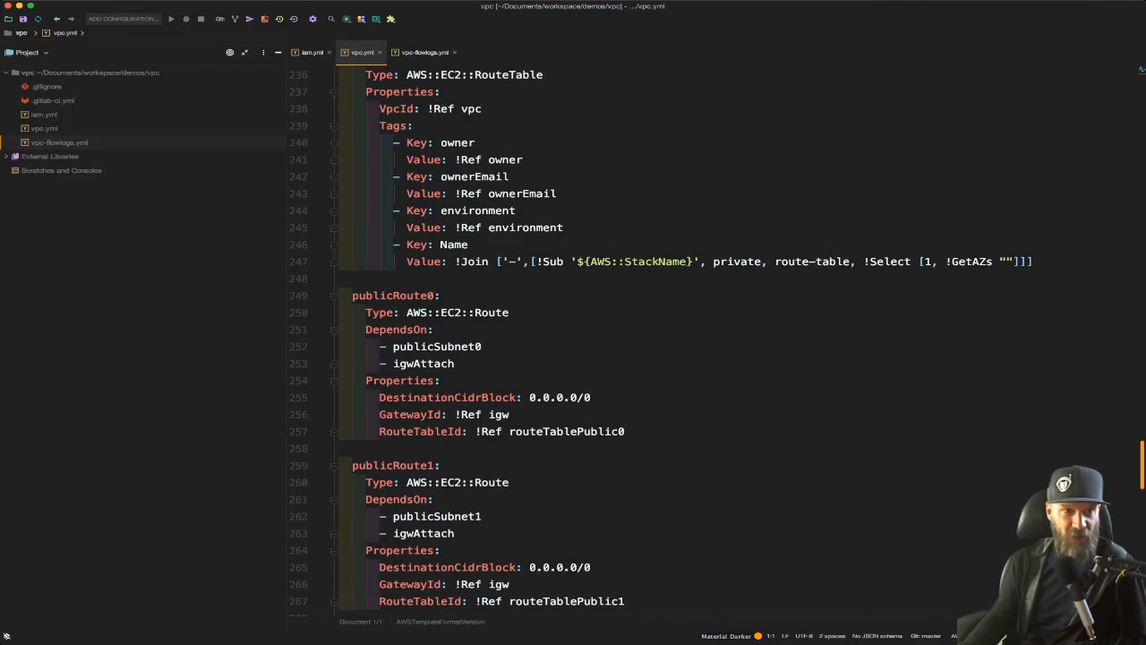
# Step: Examine the tags of routeTablePrivate1, highlighting the owner and environment tags and the Join, Sub and StackName parts of the Name tag
pyautogui.moveTo(395, 173); pyautogui.dragTo(564, 258)
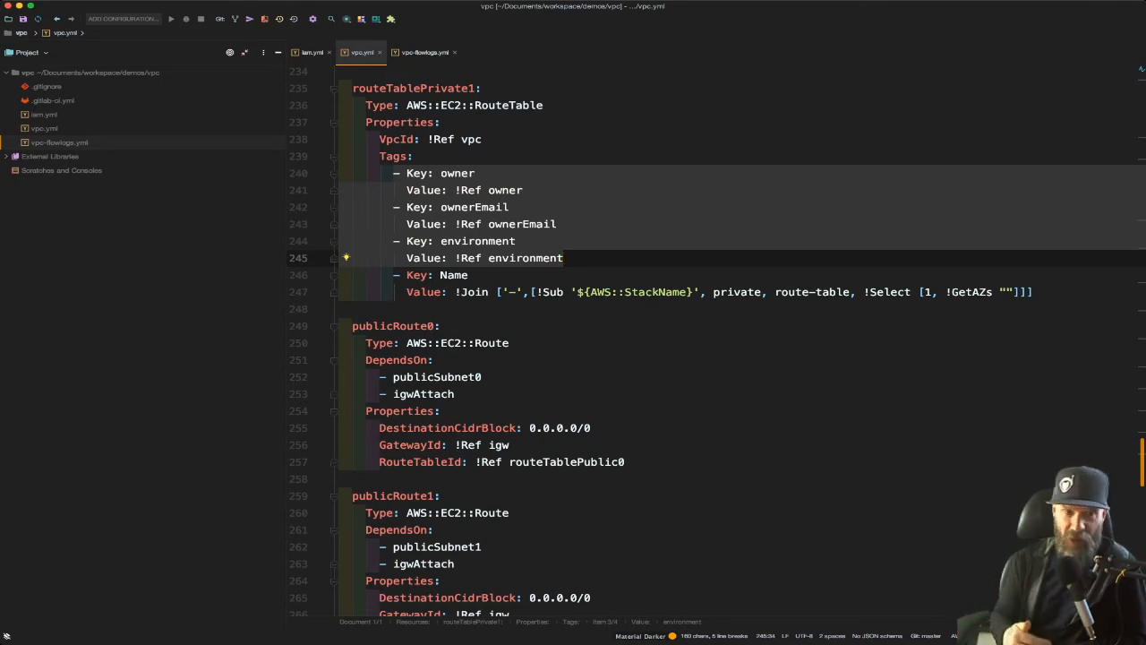
pyautogui.moveTo(406, 275); pyautogui.dragTo(524, 292)
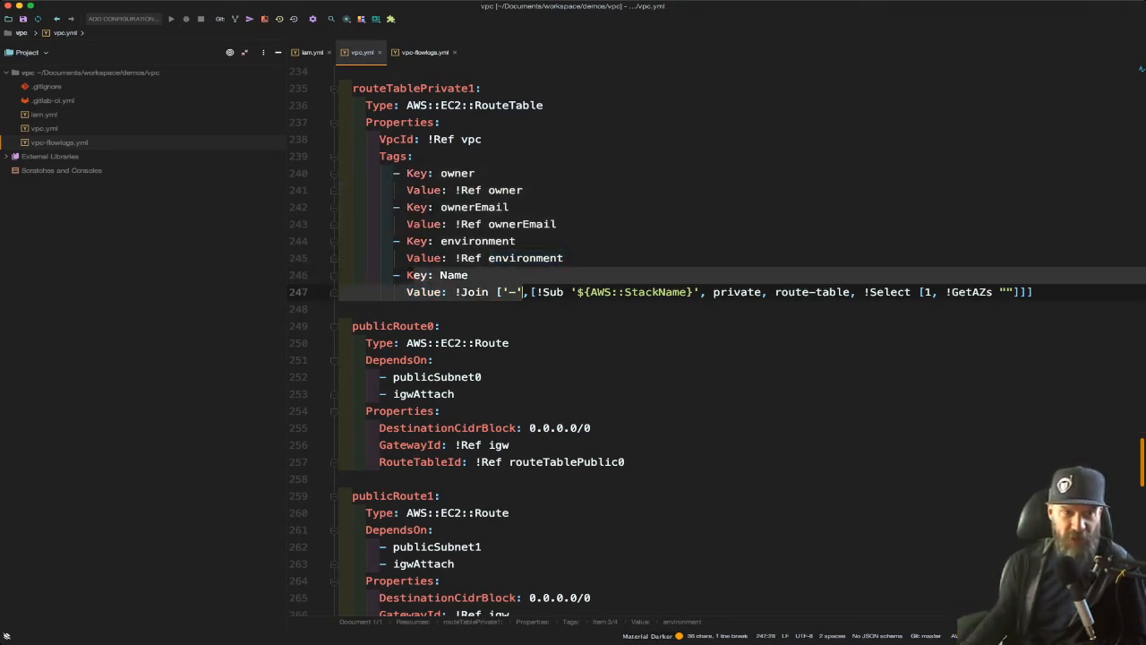
pyautogui.doubleClick(481, 292)
pyautogui.doubleClick(554, 292)
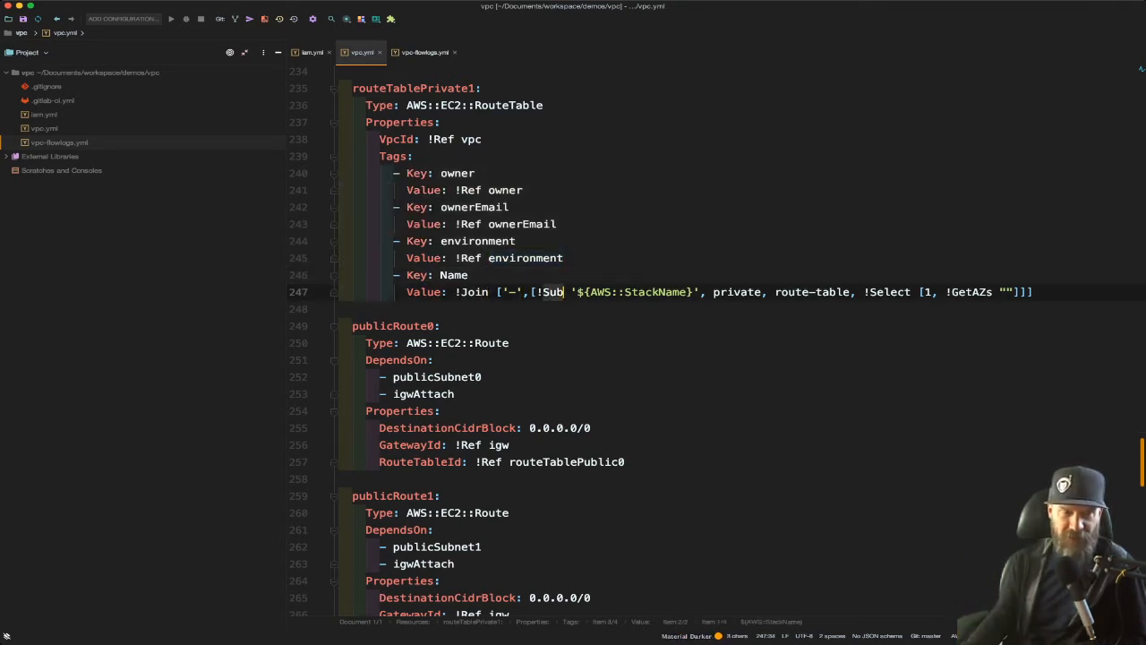
pyautogui.doubleClick(620, 292)
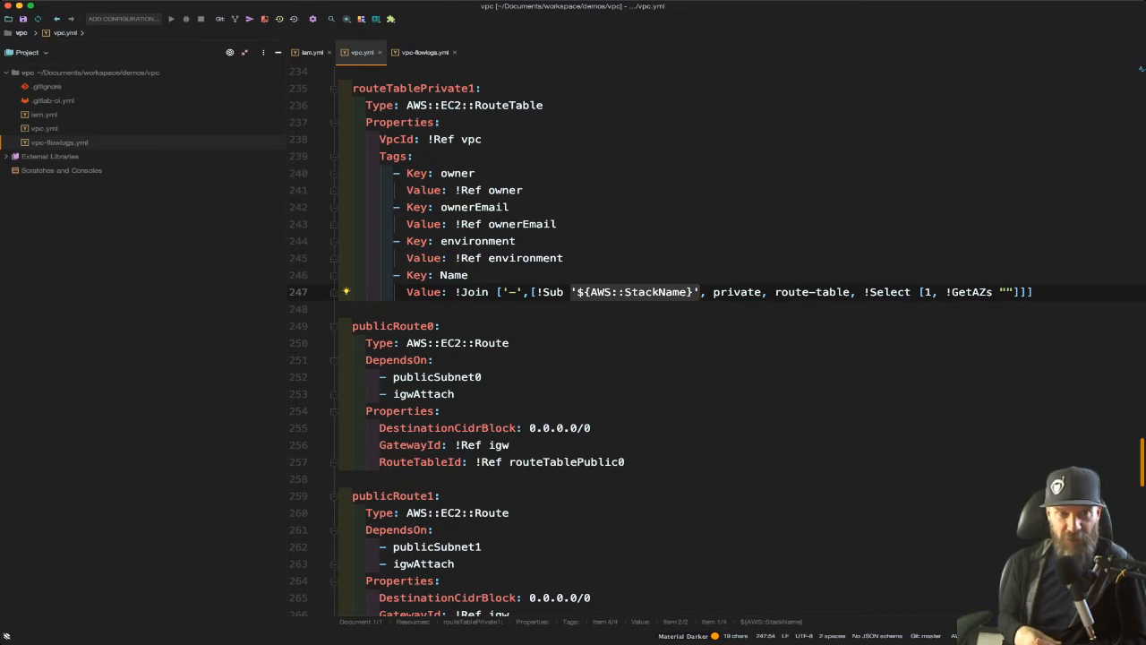
# Step: Review the private subnet definitions and the parameters in vpc.yml, and highlight the default value of vpcCIDR
pyautogui.scroll(20, 717, 340)
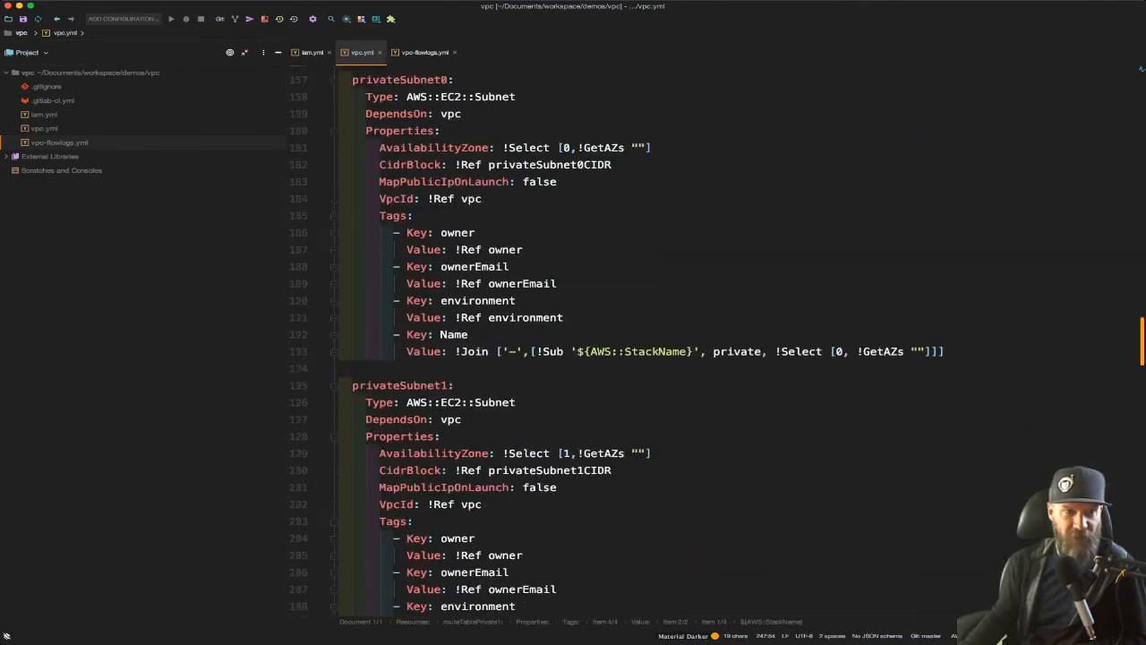
pyautogui.scroll(-2, 717, 340)
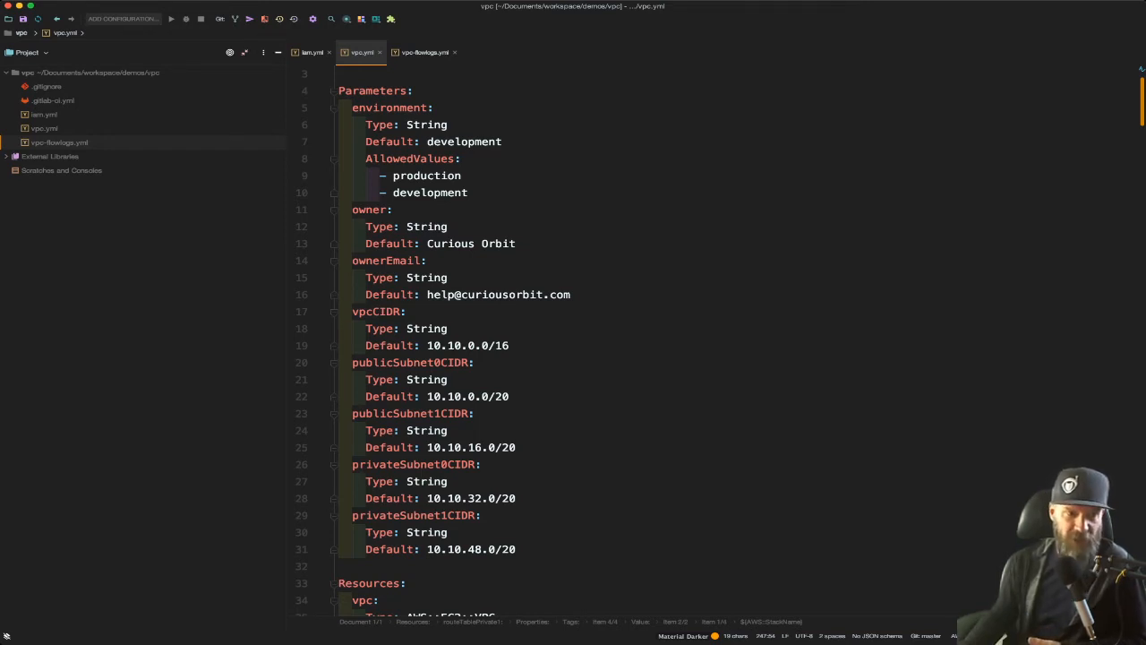
pyautogui.doubleClick(468, 345)
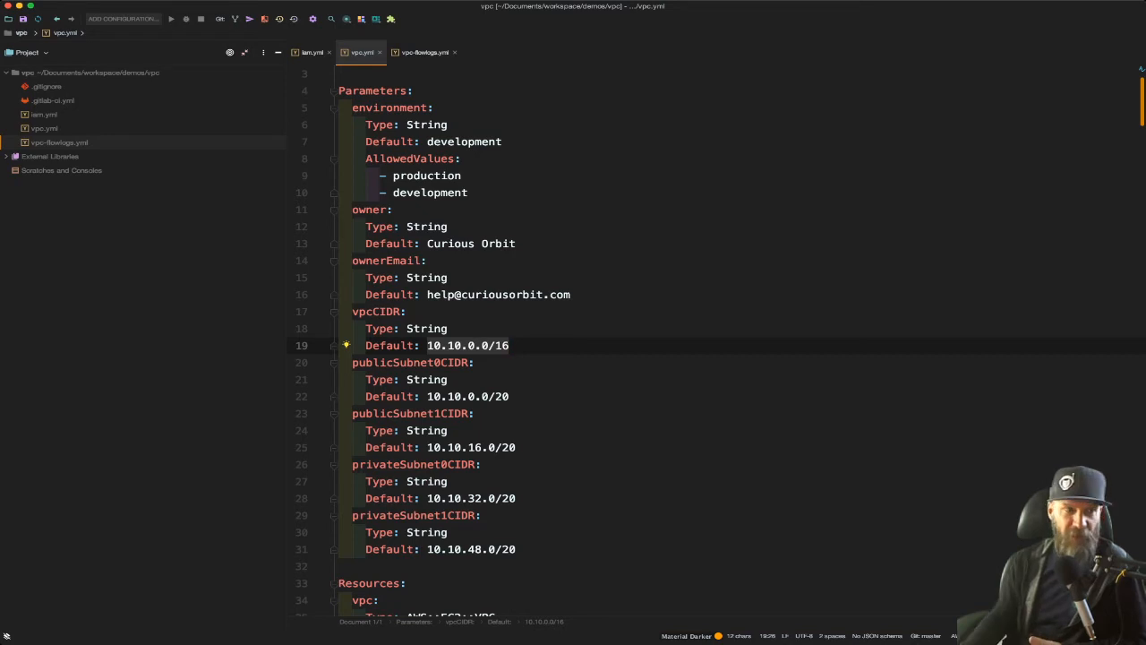
# Step: Switch to vpc-flowlogs.yml and highlight the Fn::ImportValue, iamStack and Sub parts of the DeliverLogsPermissionArn property
pyautogui.doubleClick(59, 142)
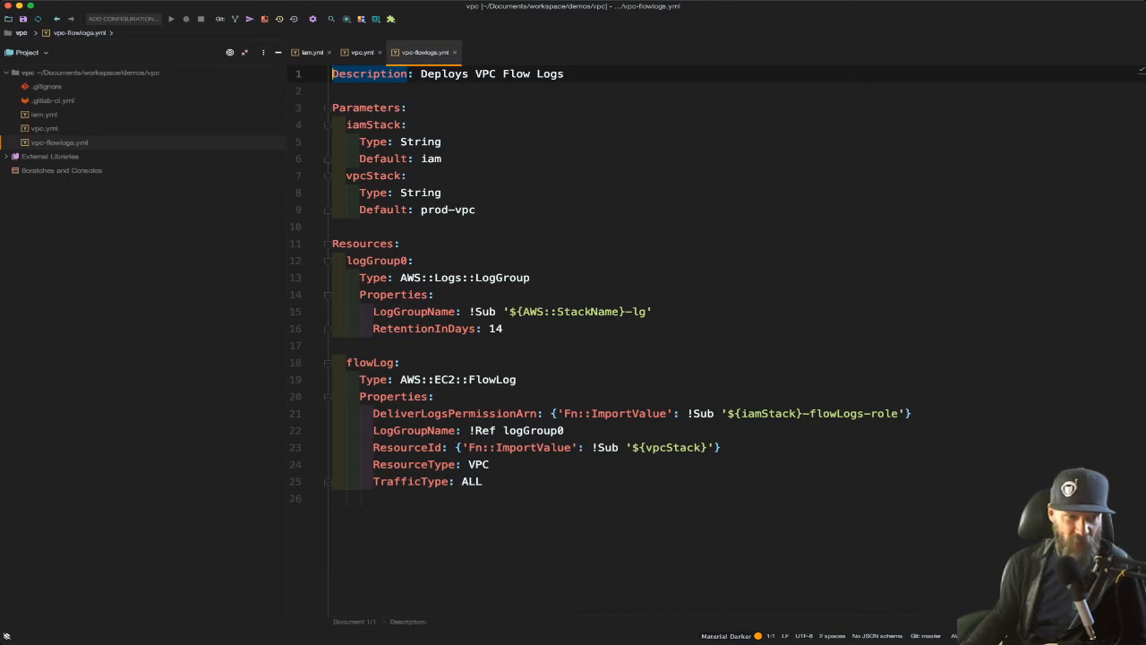
pyautogui.moveTo(563, 413); pyautogui.dragTo(667, 414)
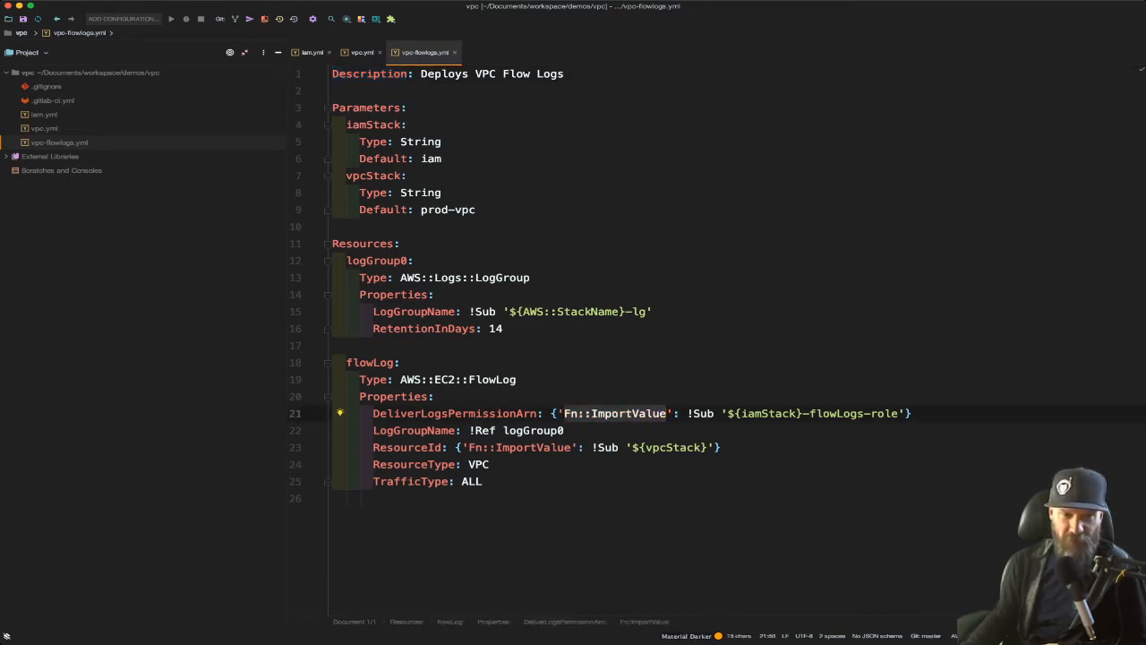
pyautogui.doubleClick(768, 413)
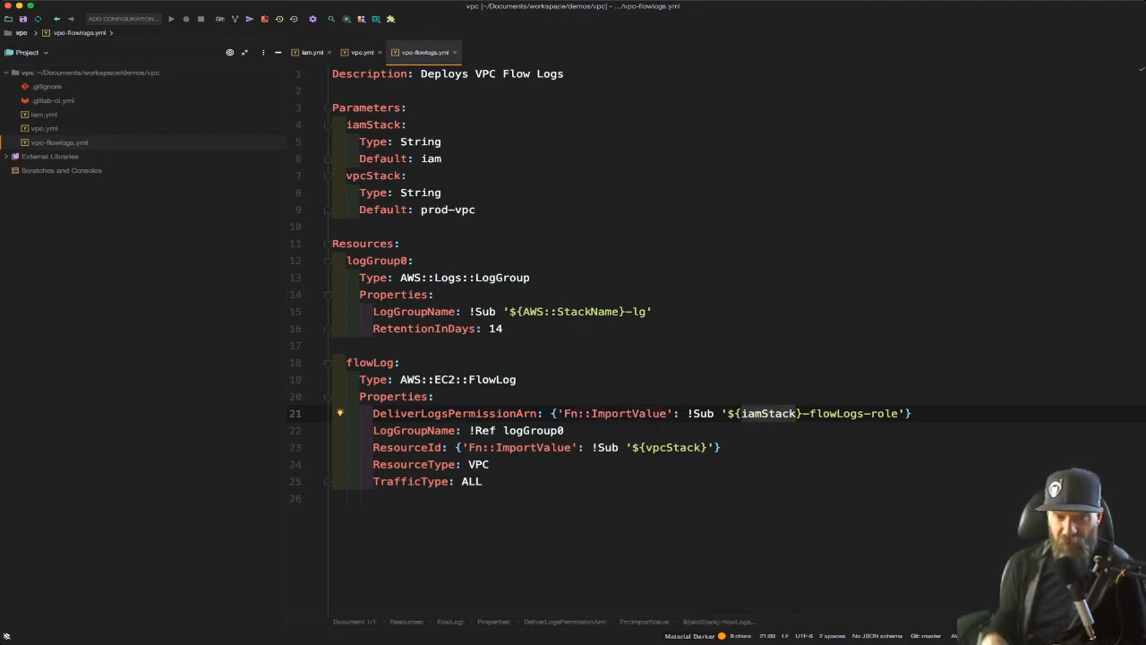
pyautogui.moveTo(688, 414); pyautogui.dragTo(905, 414)
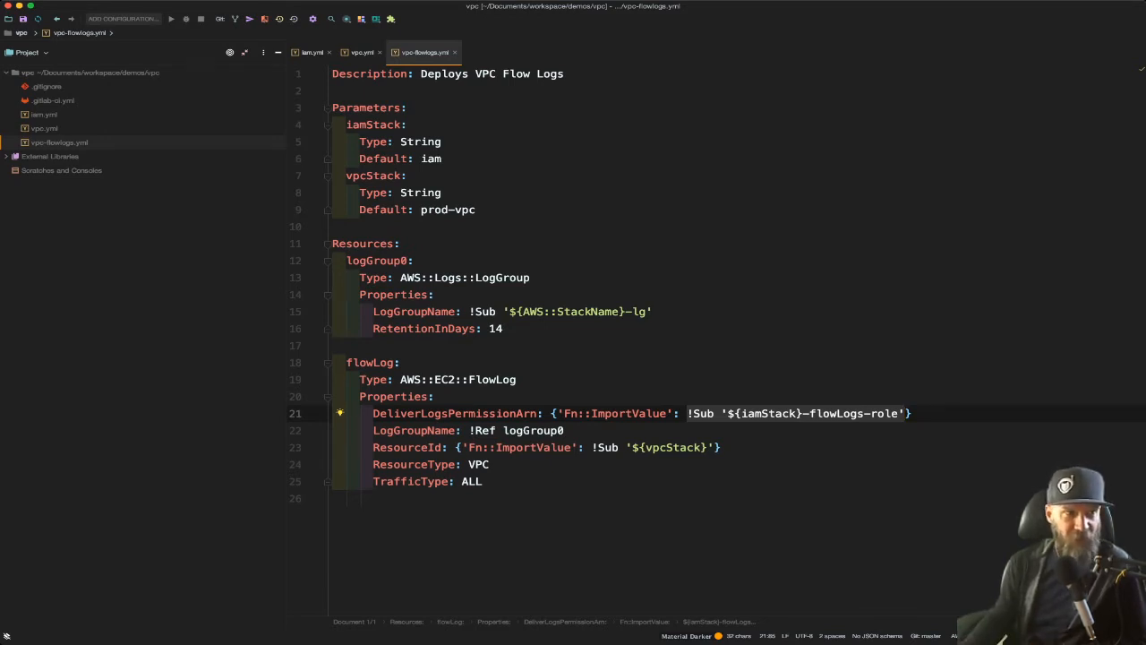
# Step: Open .gitlab-ci.yml, extend the Validate comment to "# Validate - BG test update", and save the file
pyautogui.doubleClick(53, 101)
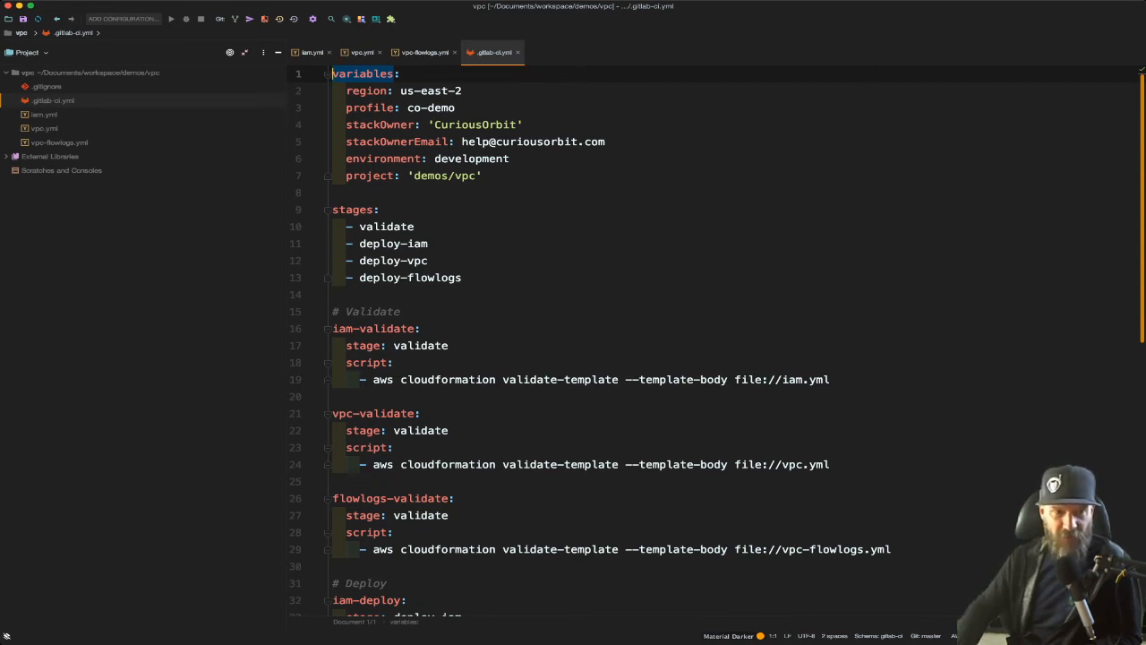
pyautogui.click(401, 312)
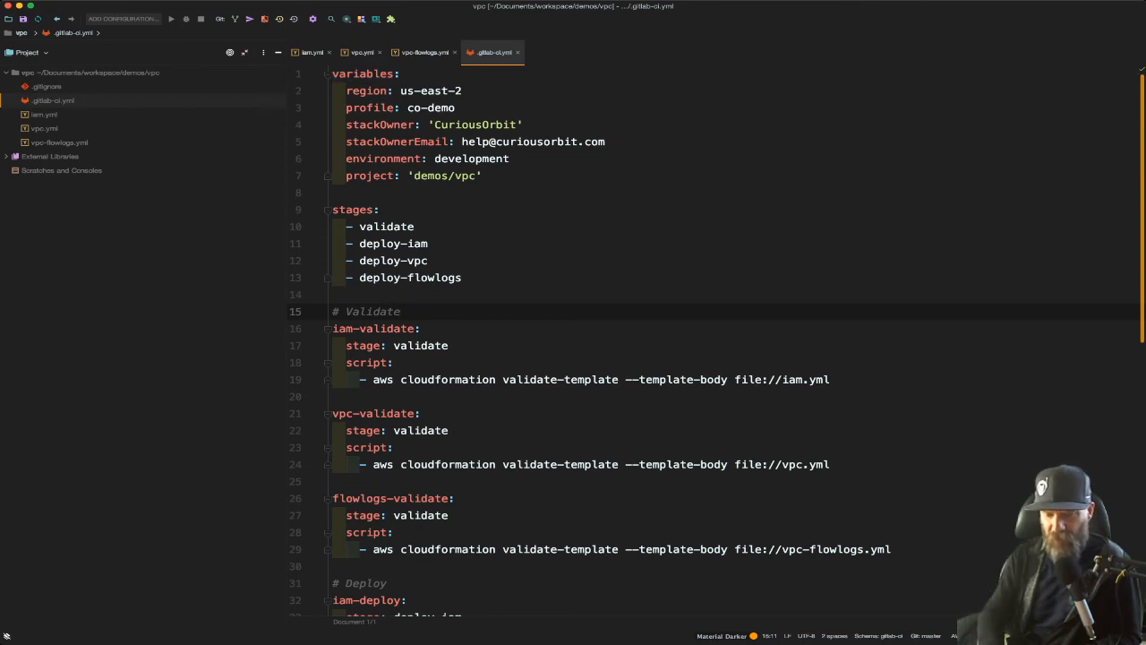
pyautogui.write('- B')
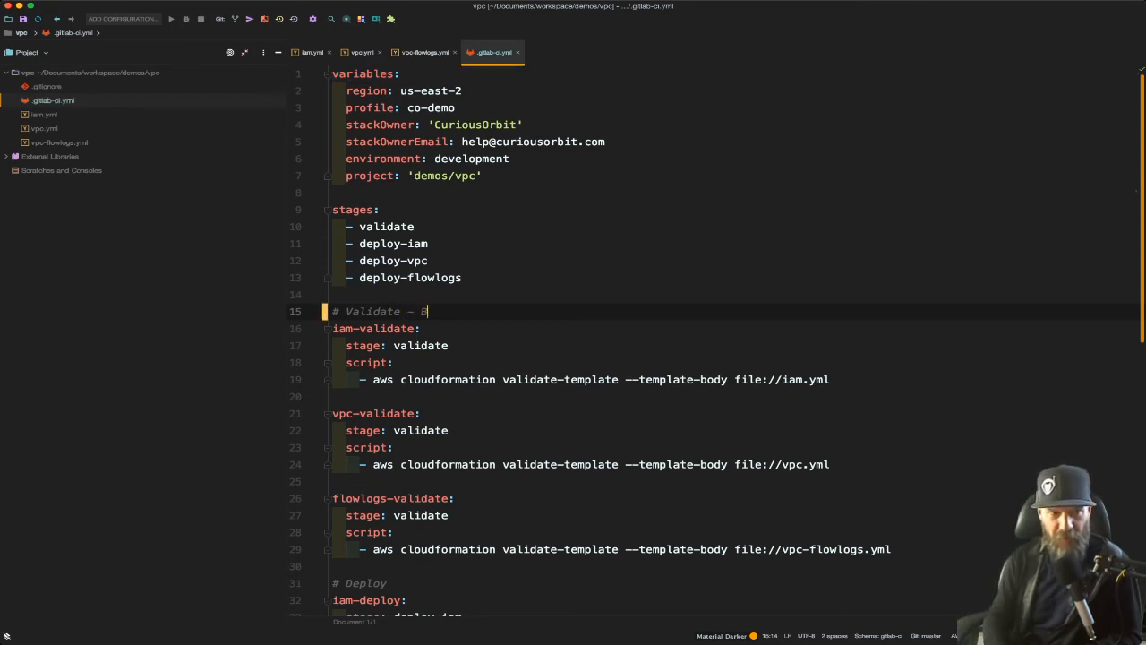
pyautogui.write('G test update')
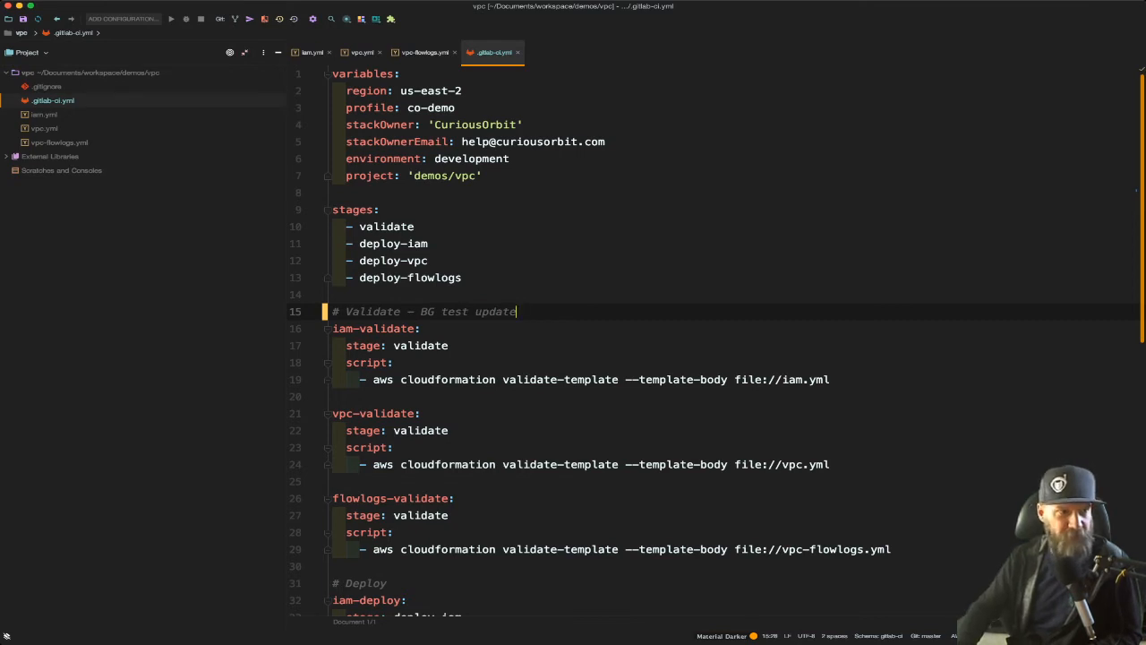
pyautogui.press('super+s')
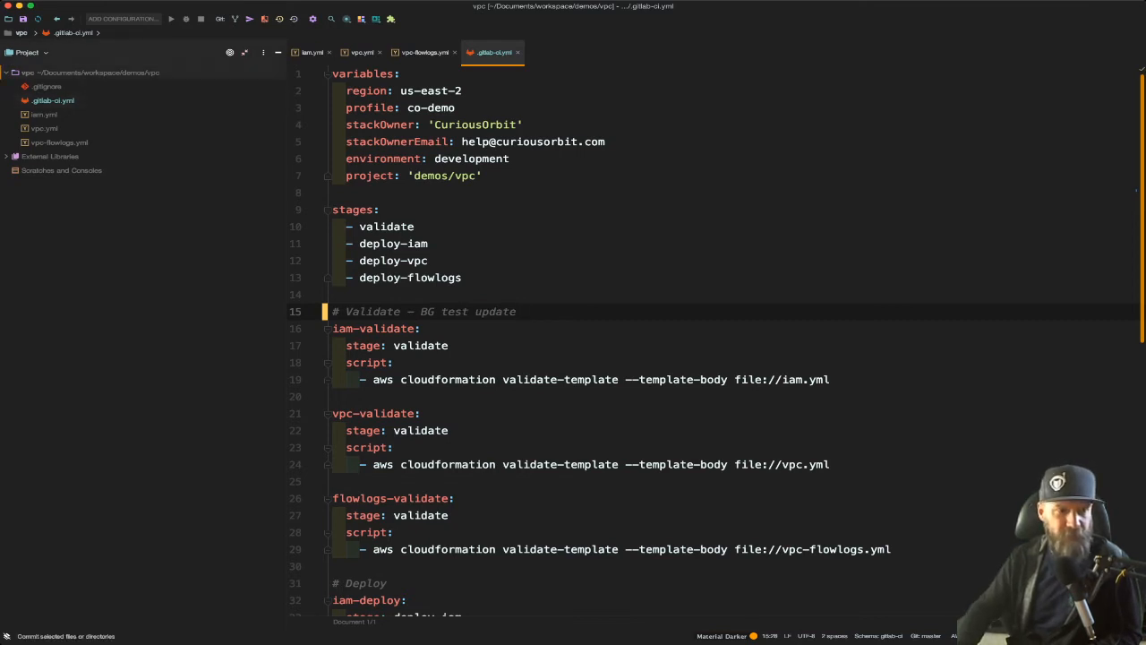
# Step: Commit the project changes with the message "test update" and push them to origin/master
pyautogui.press('super+Tab')
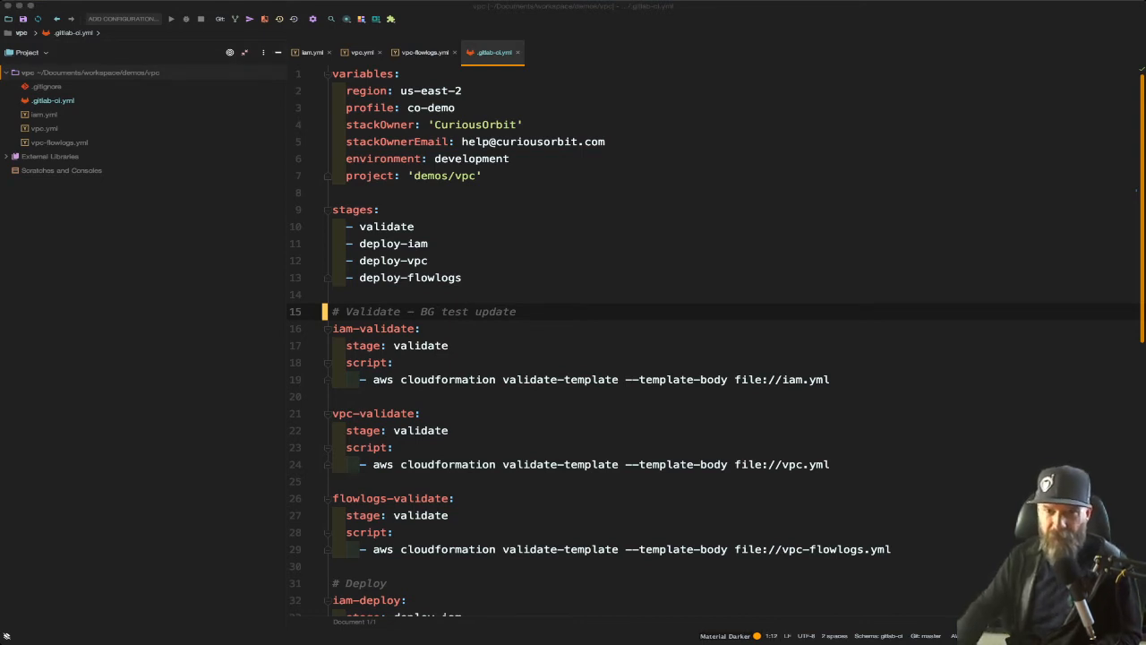
pyautogui.press('BackSpace')
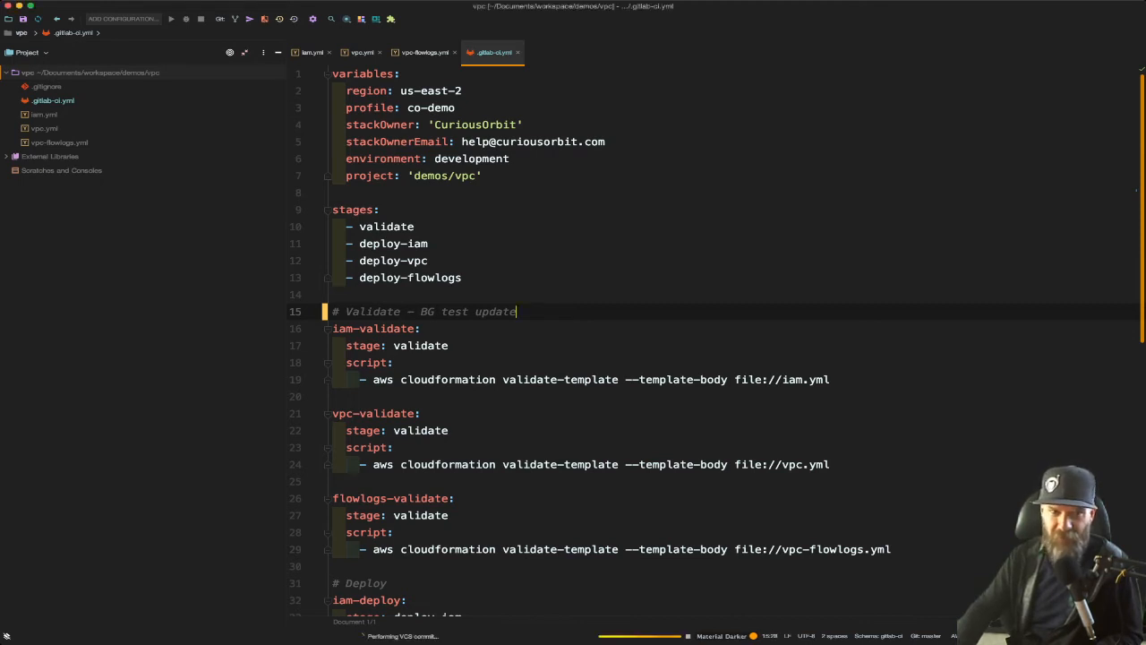
pyautogui.press('Return')
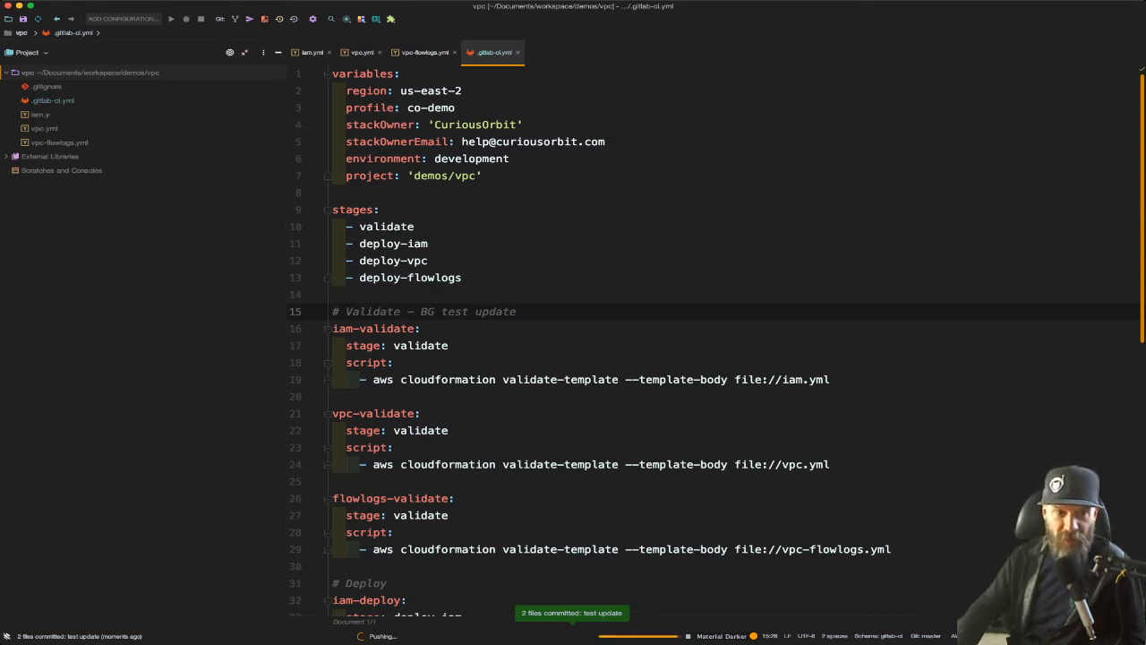
# Step: Switch to the CloudFormation console in the browser, refresh the stack list until the flow logs stack is listed, and open demo-iam-development
pyautogui.press('super+Tab')
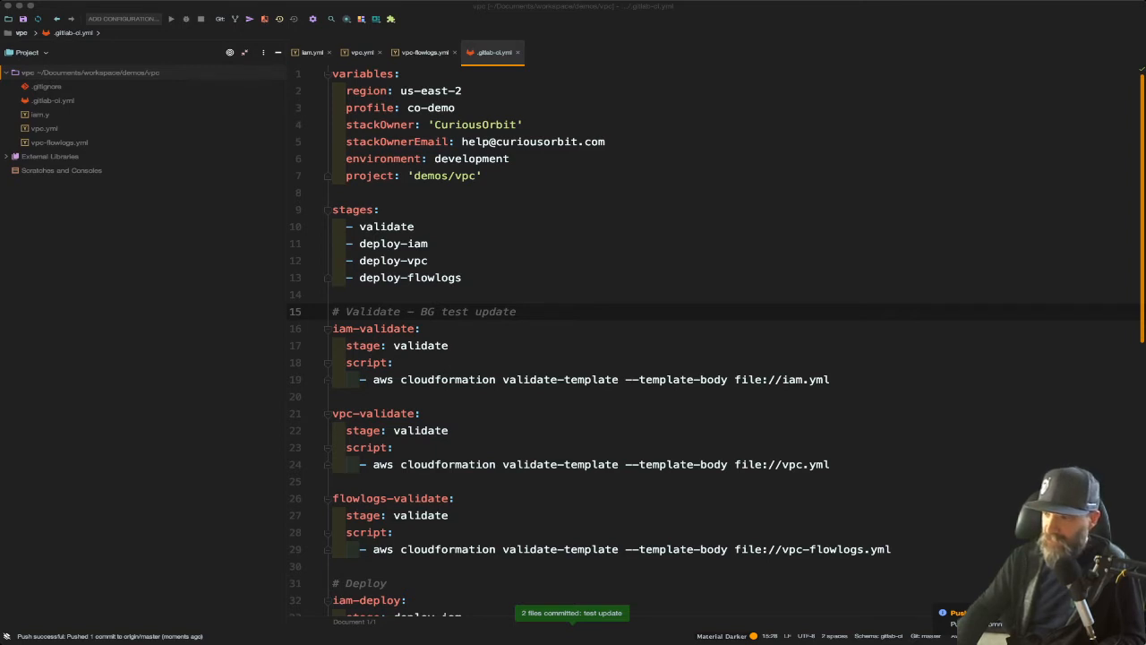
pyautogui.press('super+Tab')
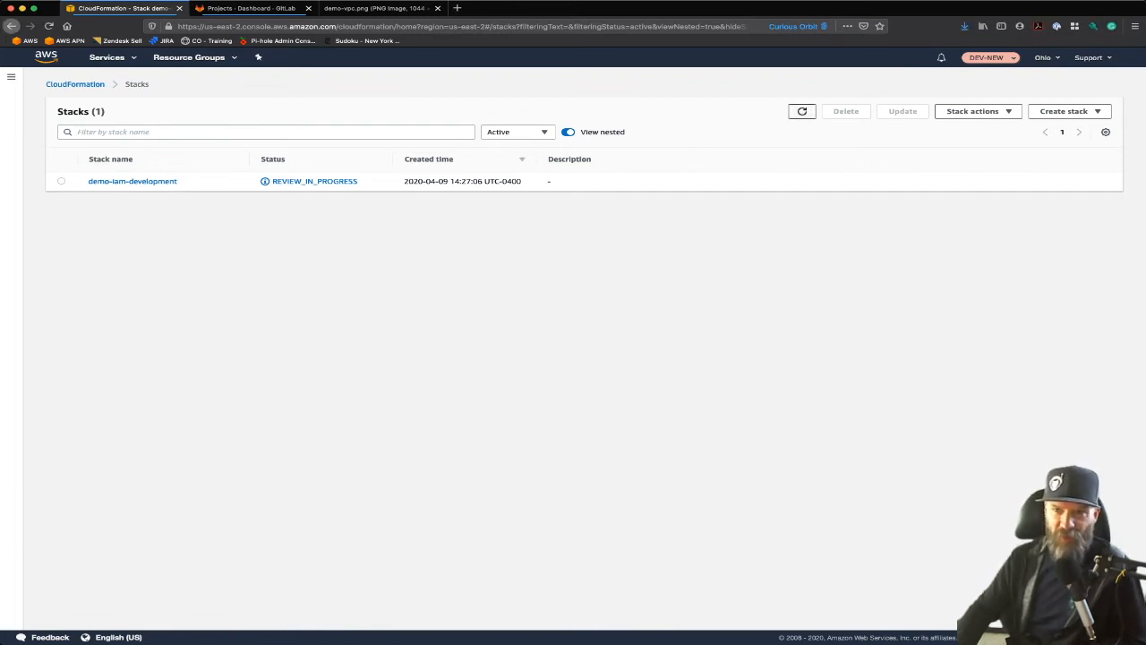
pyautogui.click(802, 111)
pyautogui.click(802, 111)
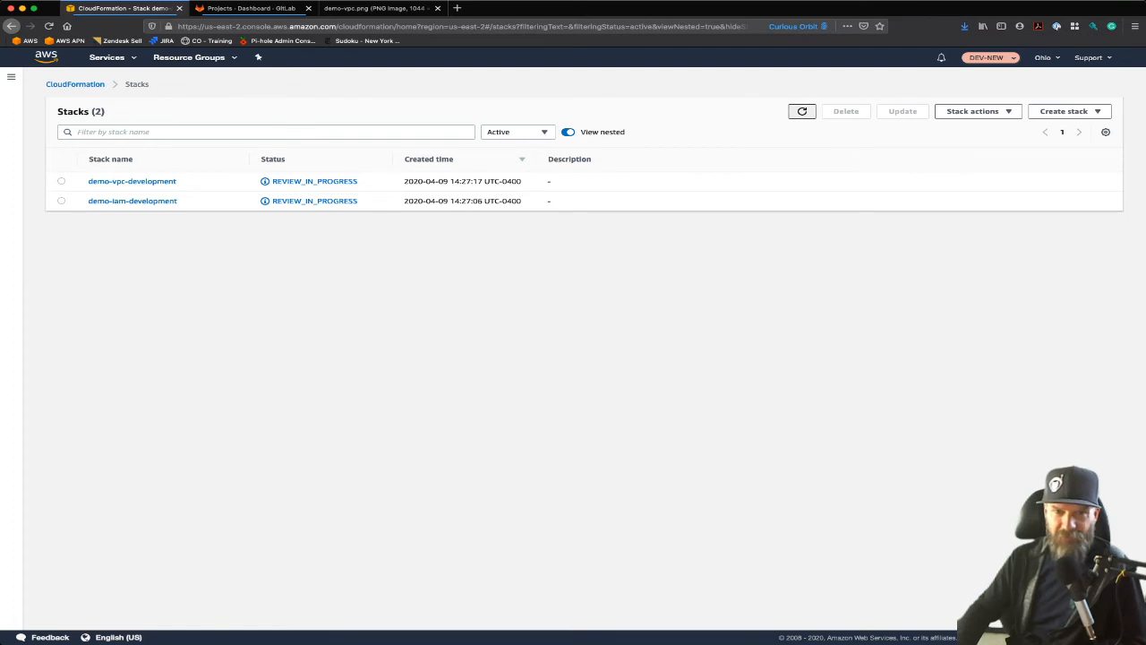
pyautogui.click(802, 111)
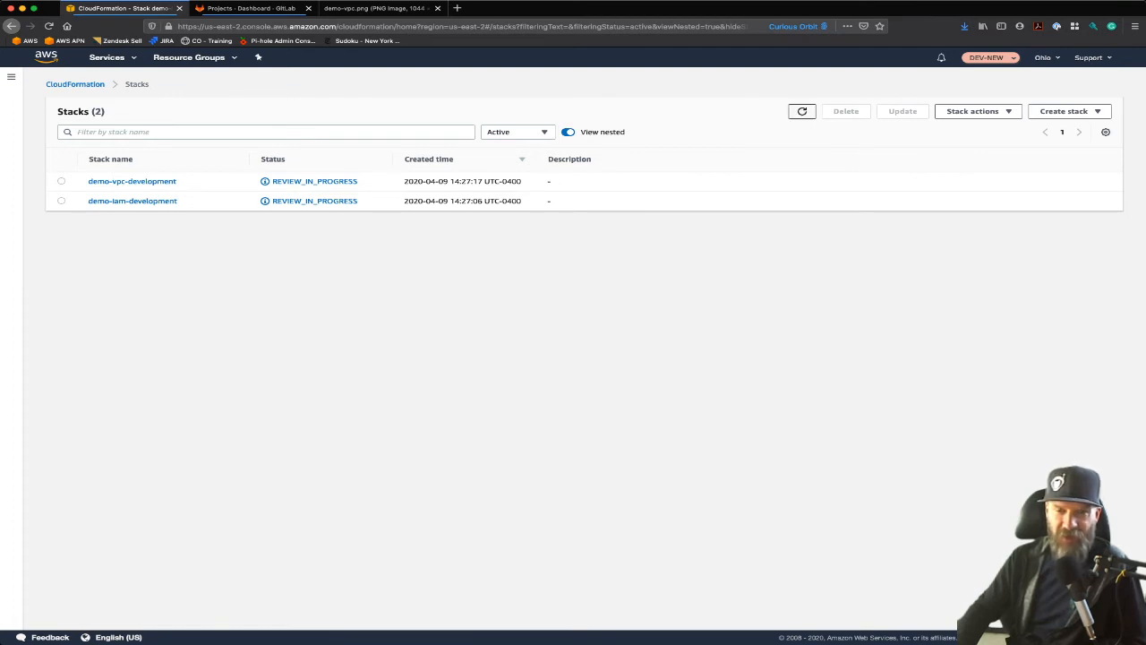
pyautogui.click(803, 111)
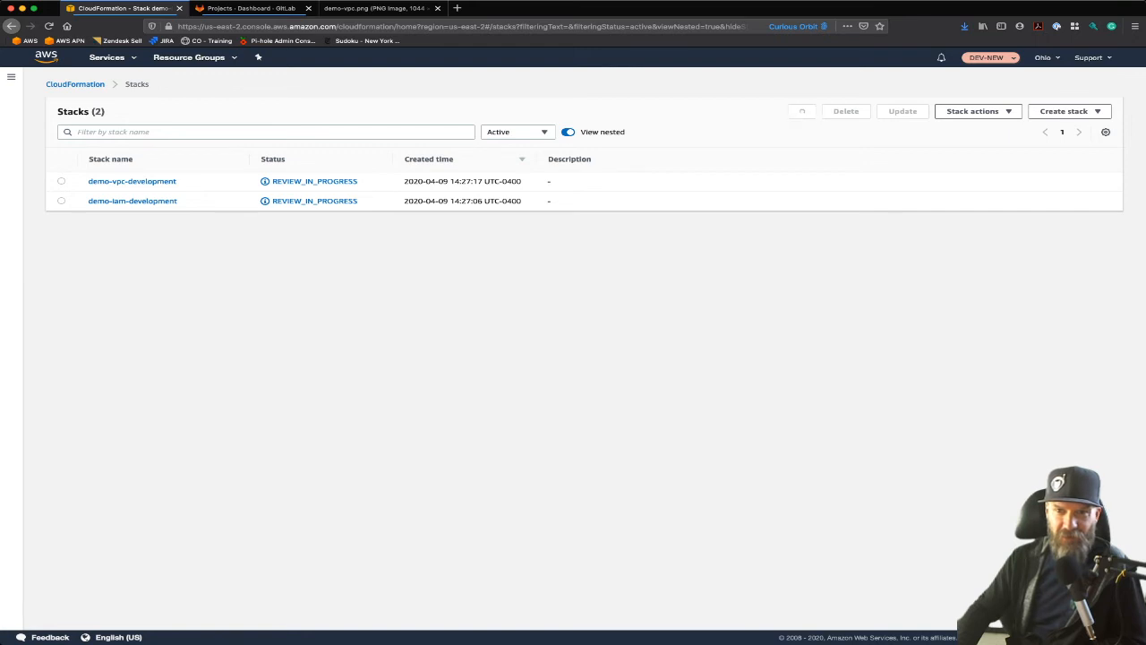
pyautogui.click(803, 111)
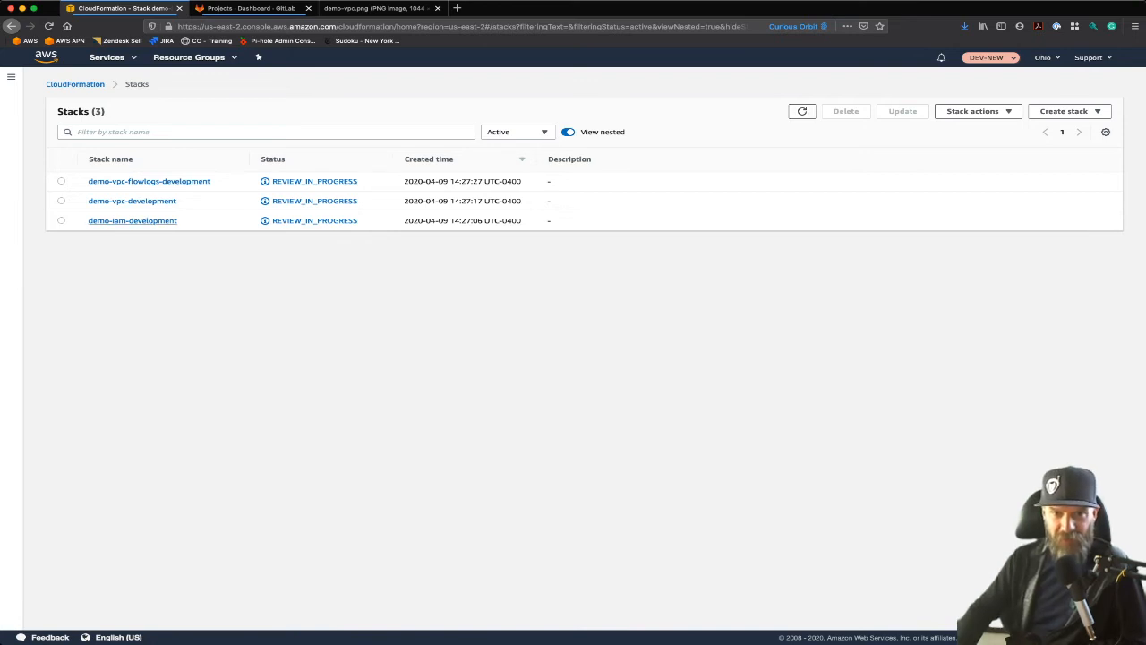
pyautogui.click(132, 220)
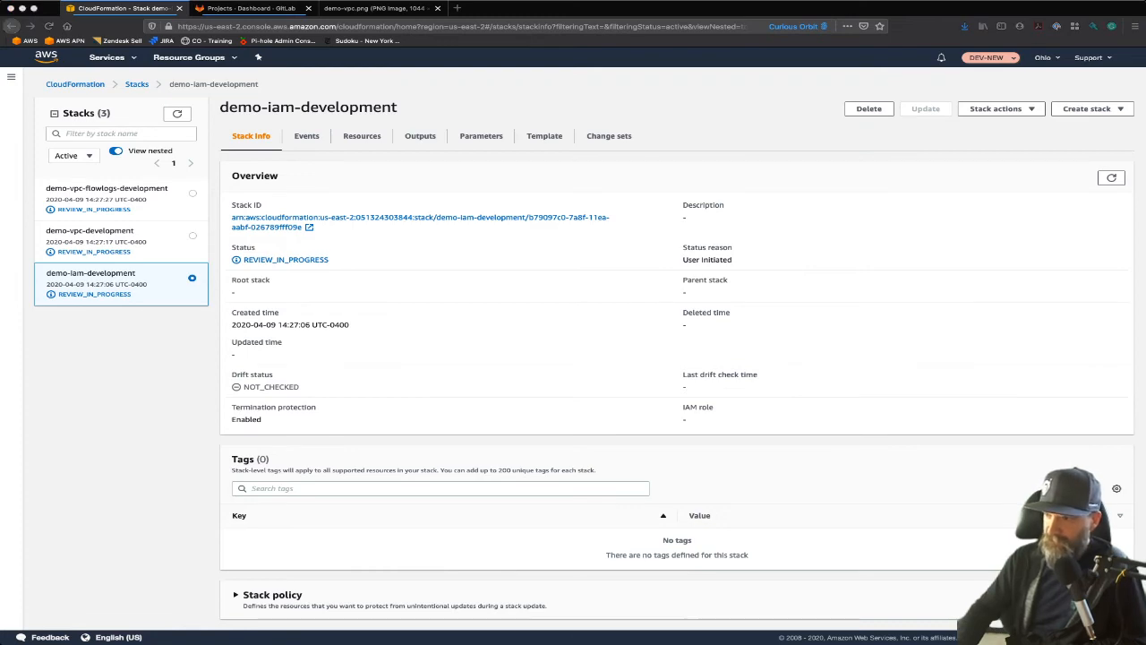
# Step: Switch back to .gitlab-ci.yml in the code editor and highlight deploy and --no-execute-changeset in the iam-deploy script
pyautogui.press('super+Tab')
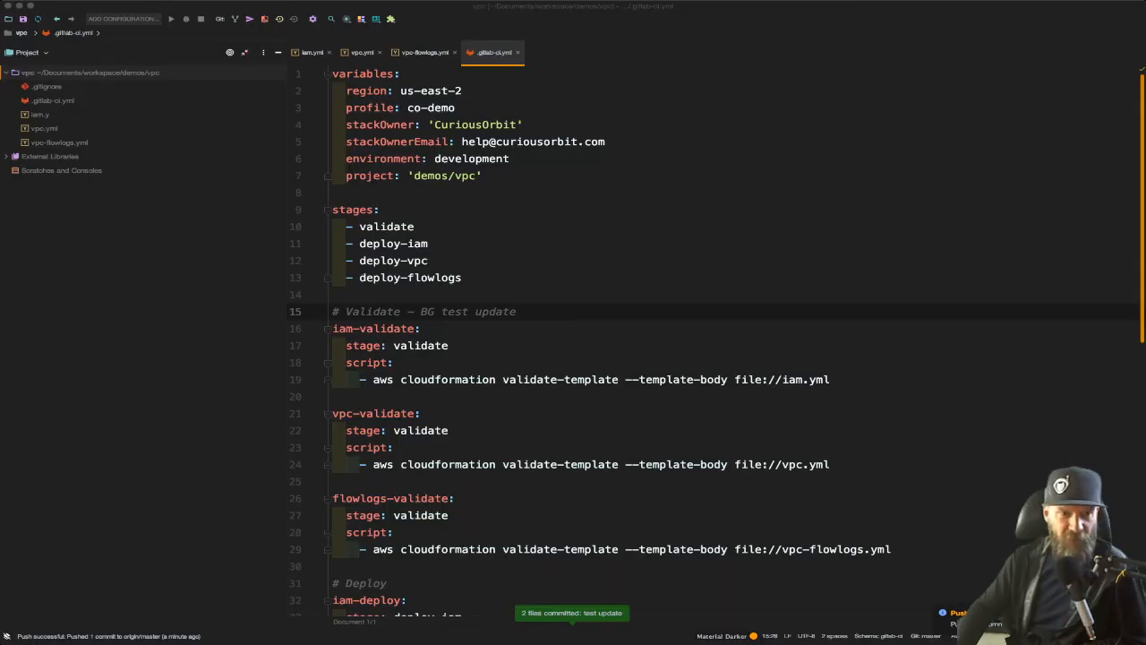
pyautogui.scroll(-8, 717, 340)
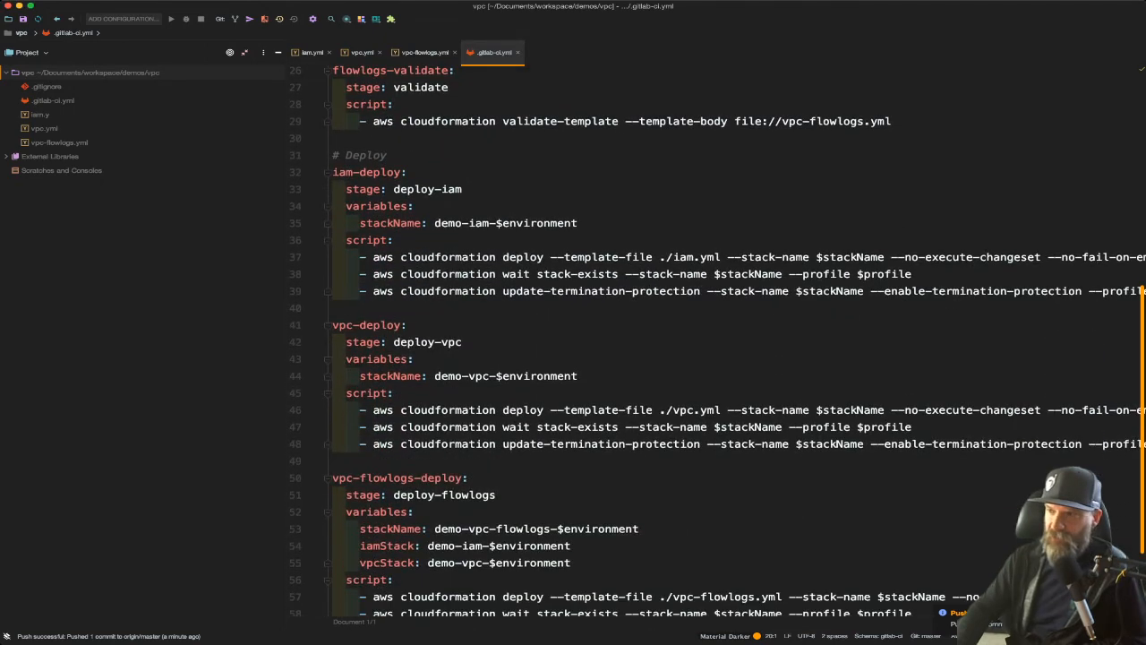
pyautogui.scroll(1, 716, 340)
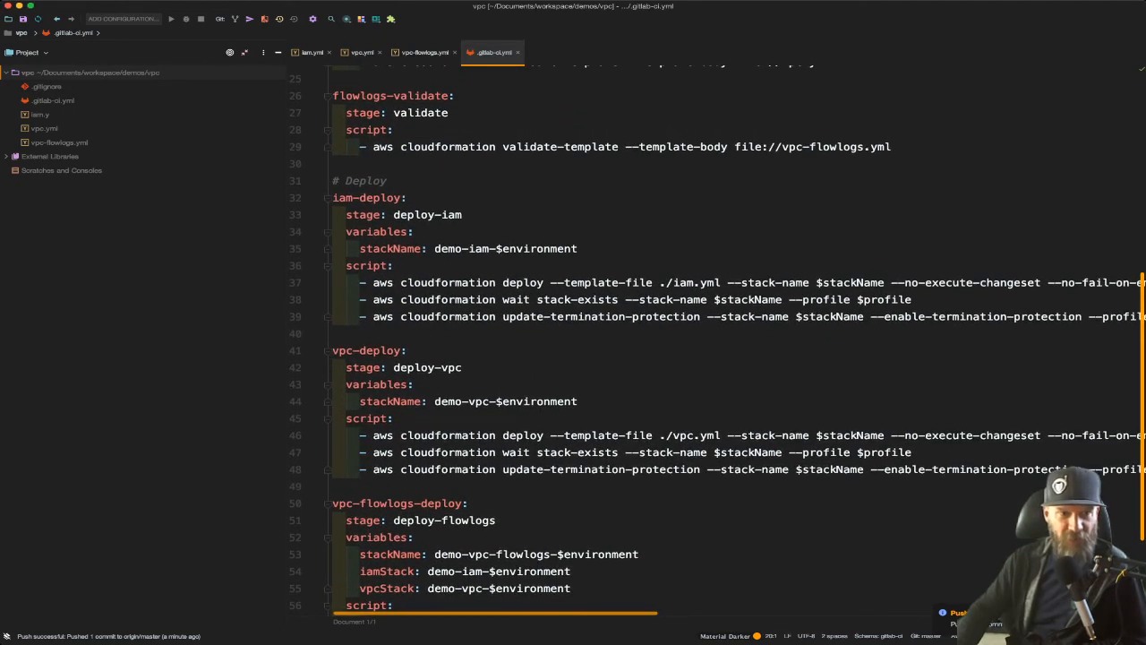
pyautogui.scroll(1, 717, 341)
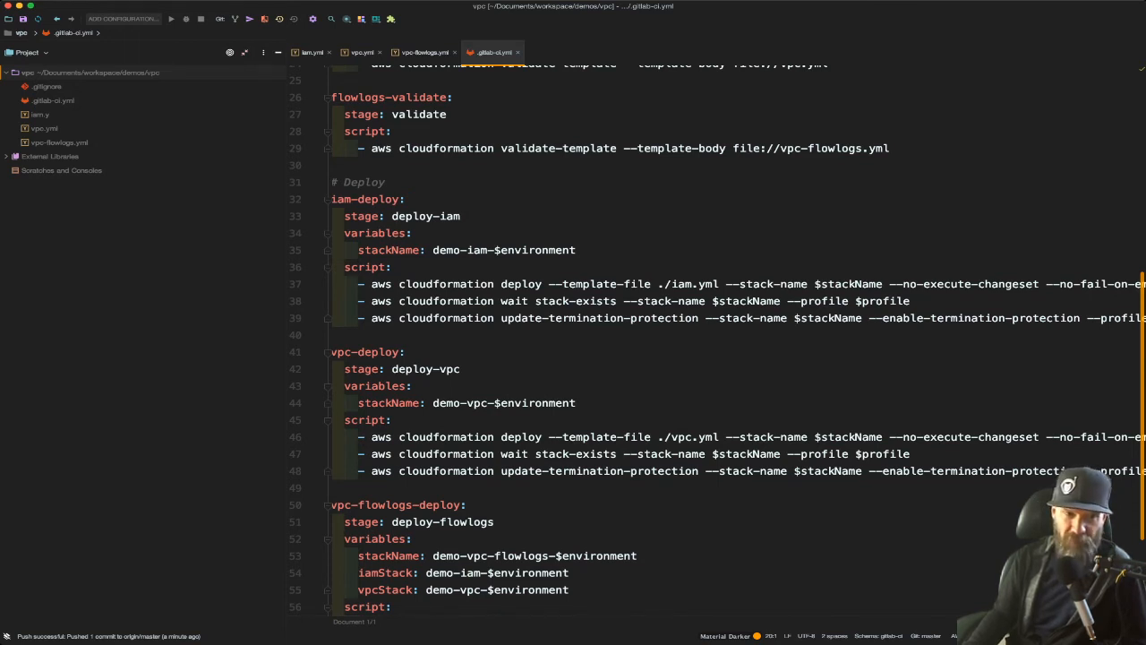
pyautogui.doubleClick(521, 284)
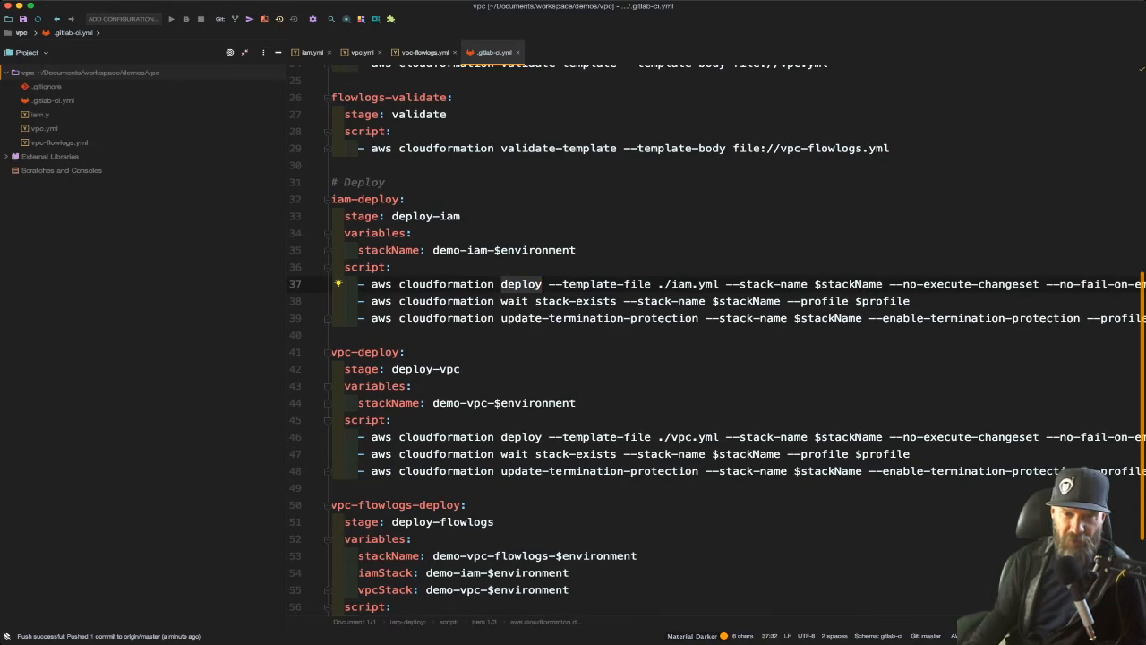
pyautogui.hscroll(2, 716, 341)
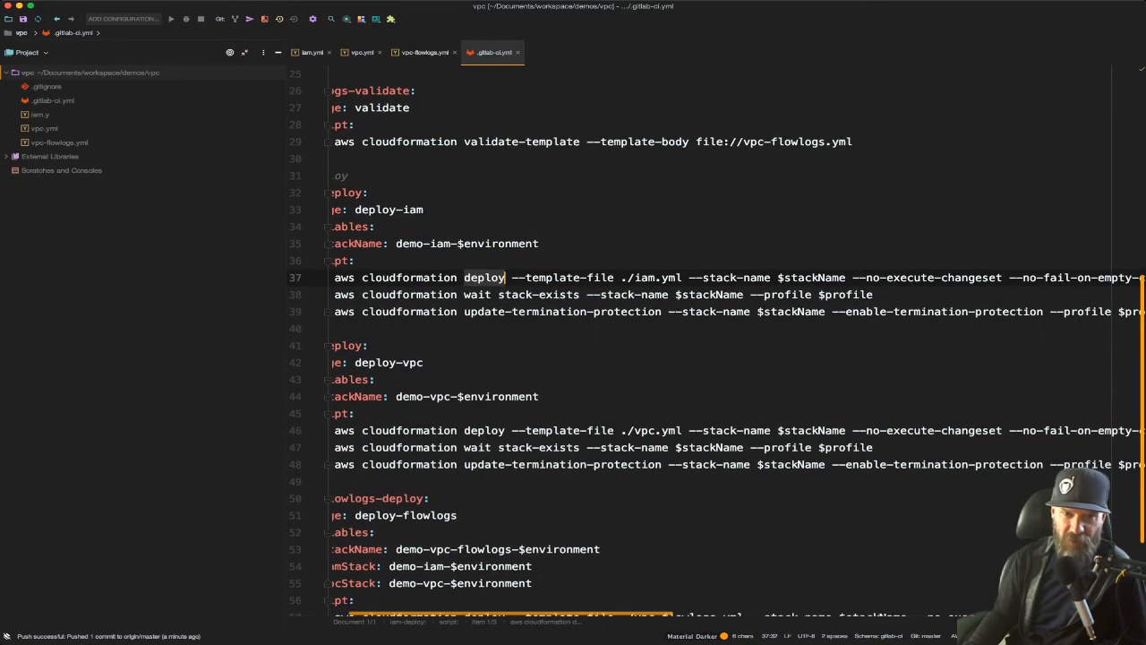
pyautogui.moveTo(852, 278); pyautogui.dragTo(1003, 277)
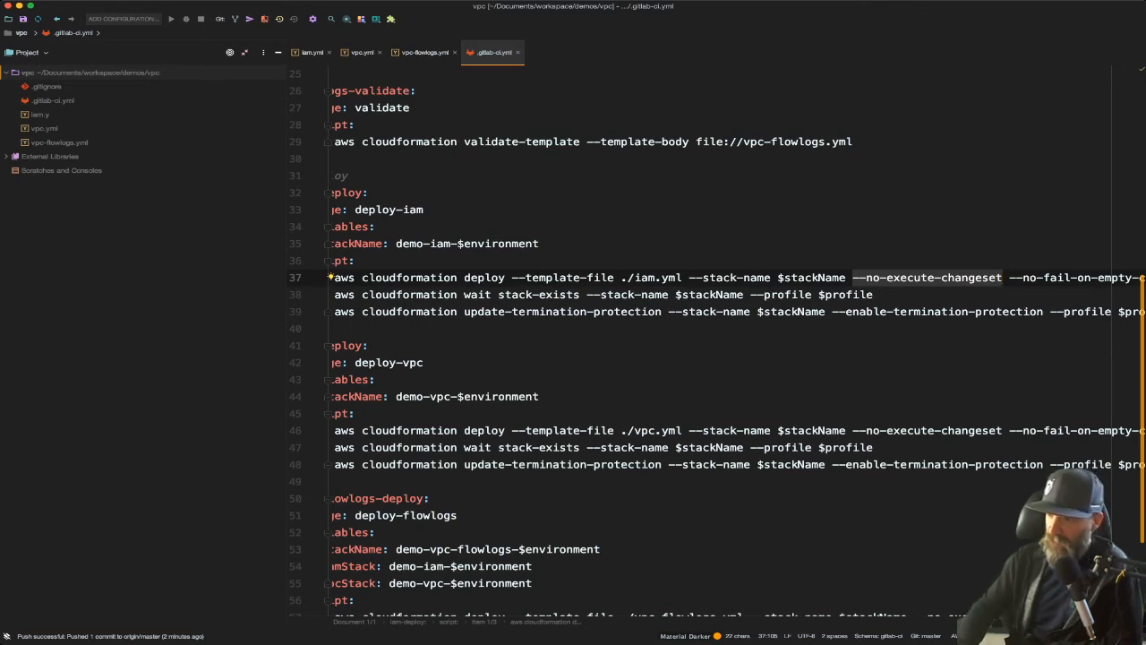
# Step: Return to the CloudFormation console, execute the change set of demo-iam-development, and refresh the stack's events
pyautogui.press('super+Tab')
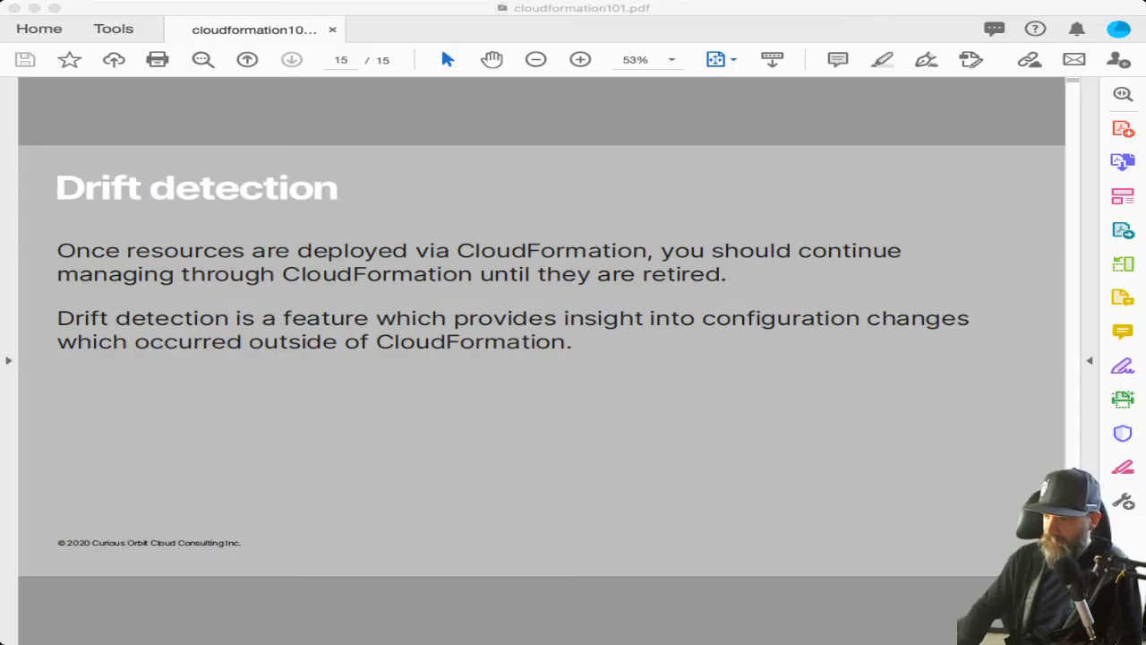
pyautogui.press('super+Tab')
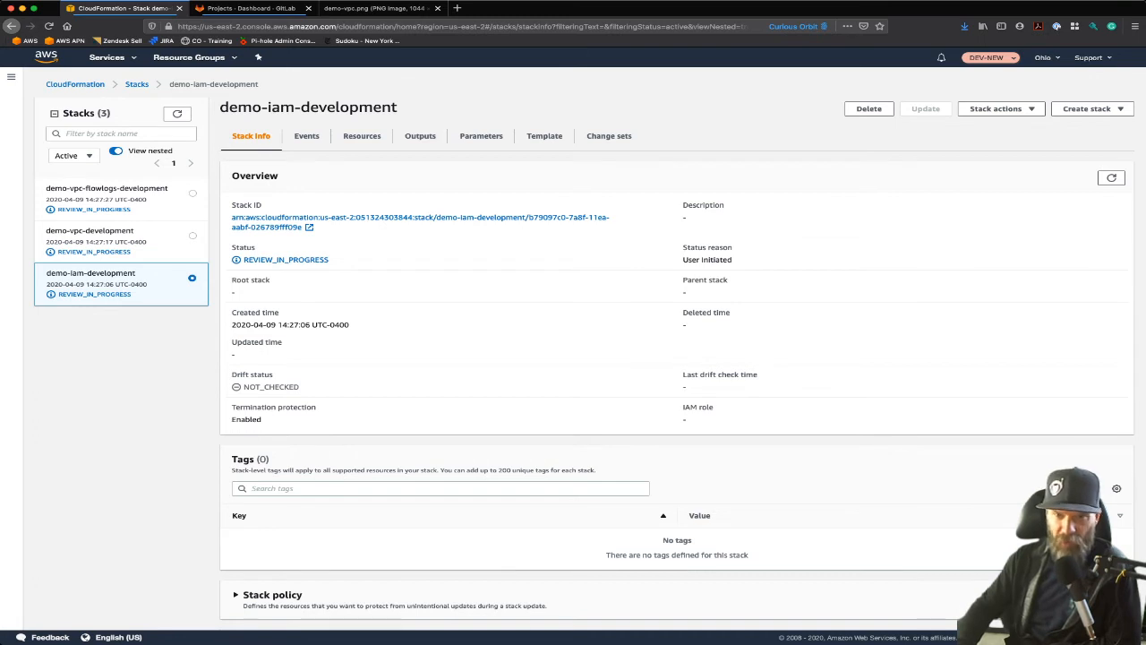
pyautogui.click(609, 135)
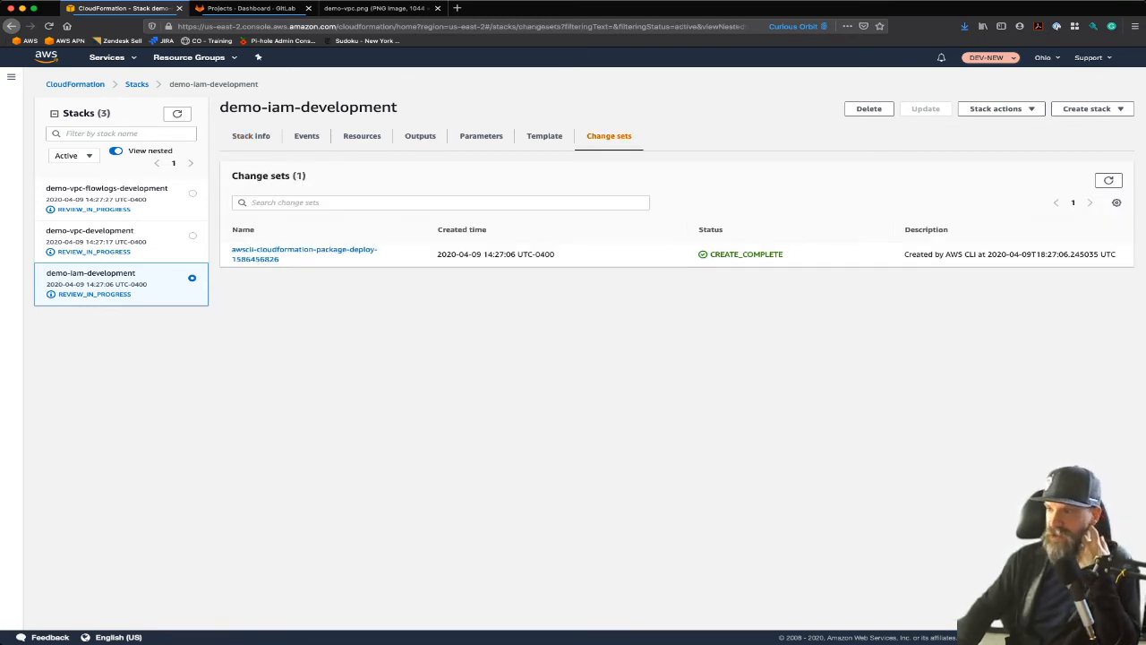
pyautogui.click(304, 250)
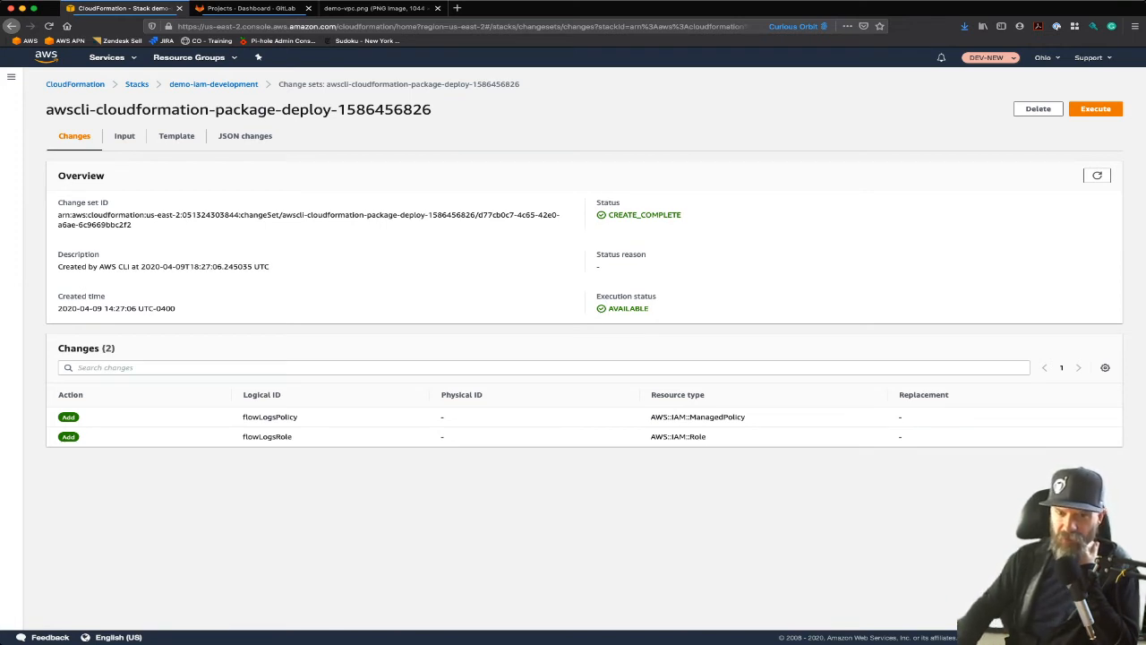
pyautogui.click(1096, 108)
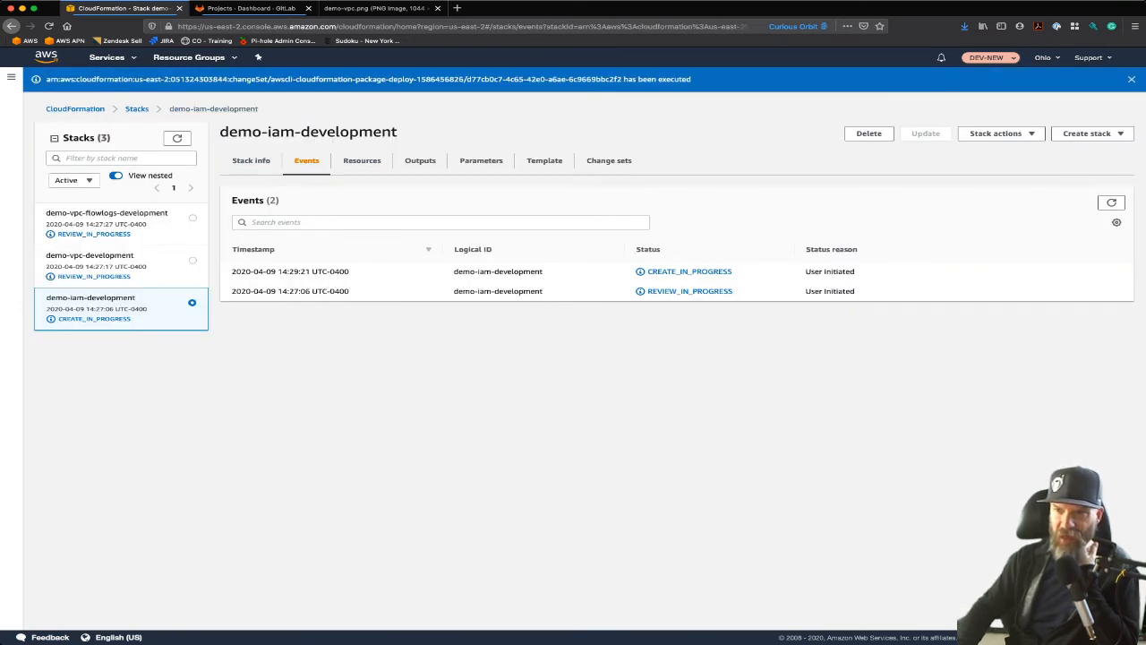
pyautogui.click(1112, 202)
pyautogui.click(1111, 203)
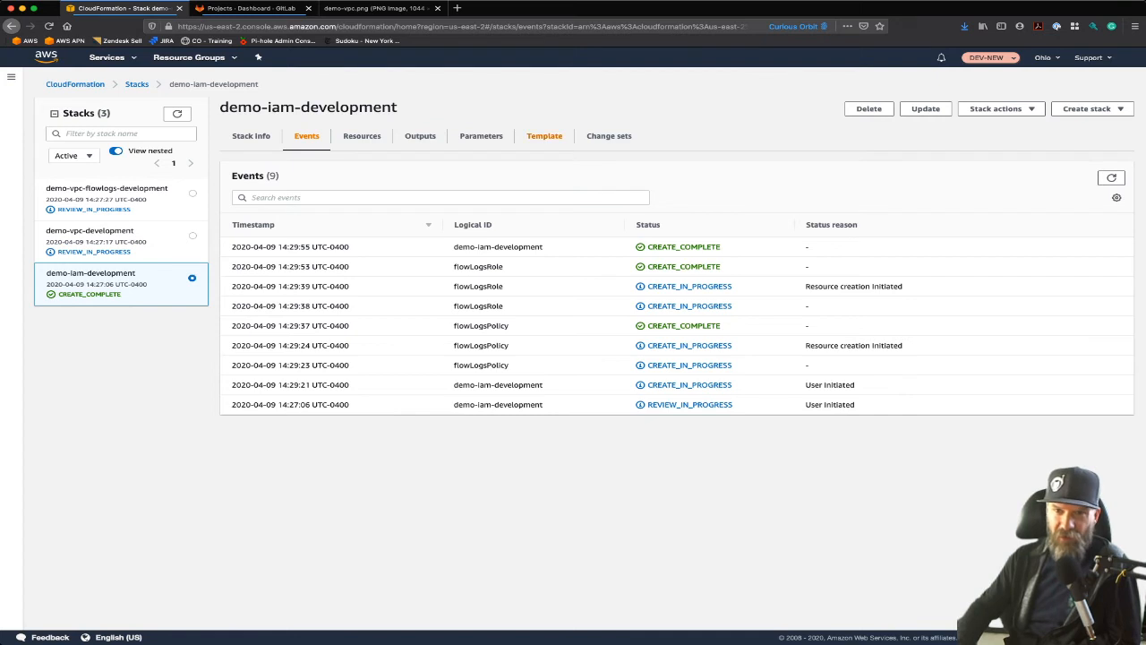
# Step: Examine the outputs of demo-iam-development, highlighting the export name of flowLogsRole and its flowLogs-role suffix
pyautogui.click(420, 135)
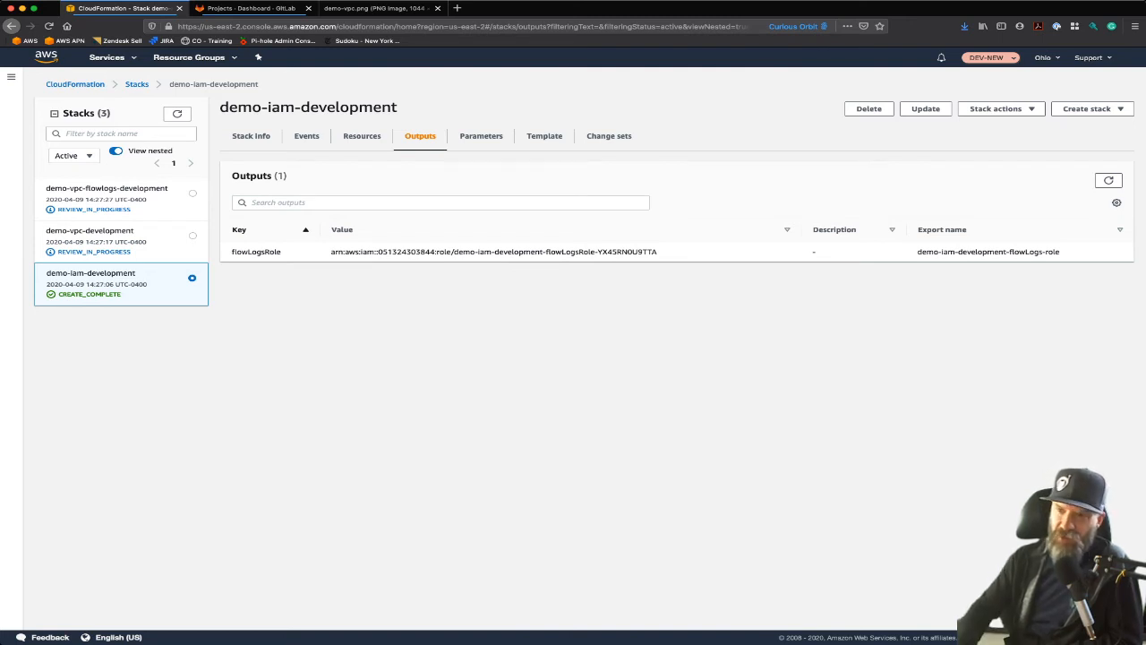
pyautogui.moveTo(917, 252); pyautogui.dragTo(1060, 252)
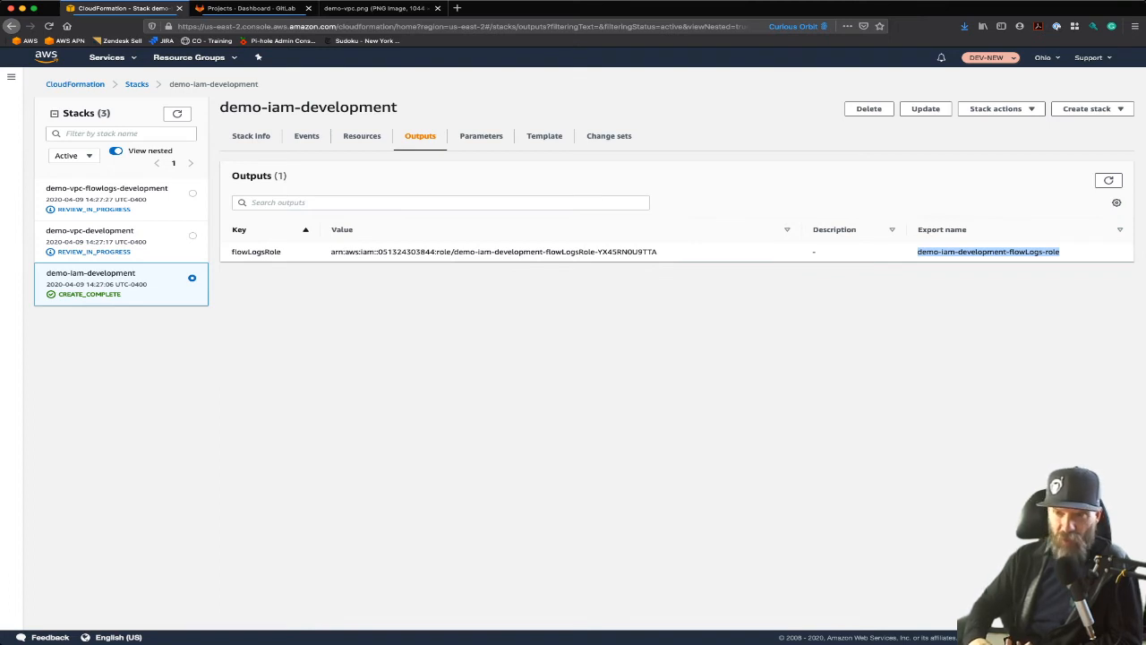
pyautogui.click(989, 252)
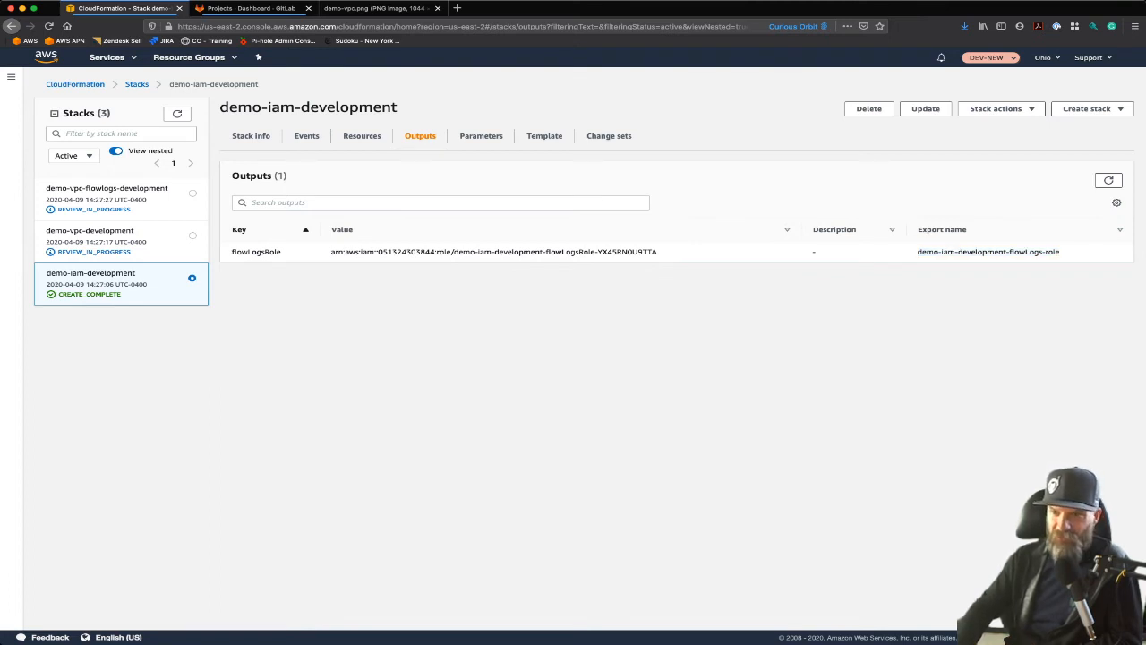
pyautogui.moveTo(918, 251); pyautogui.dragTo(1060, 251)
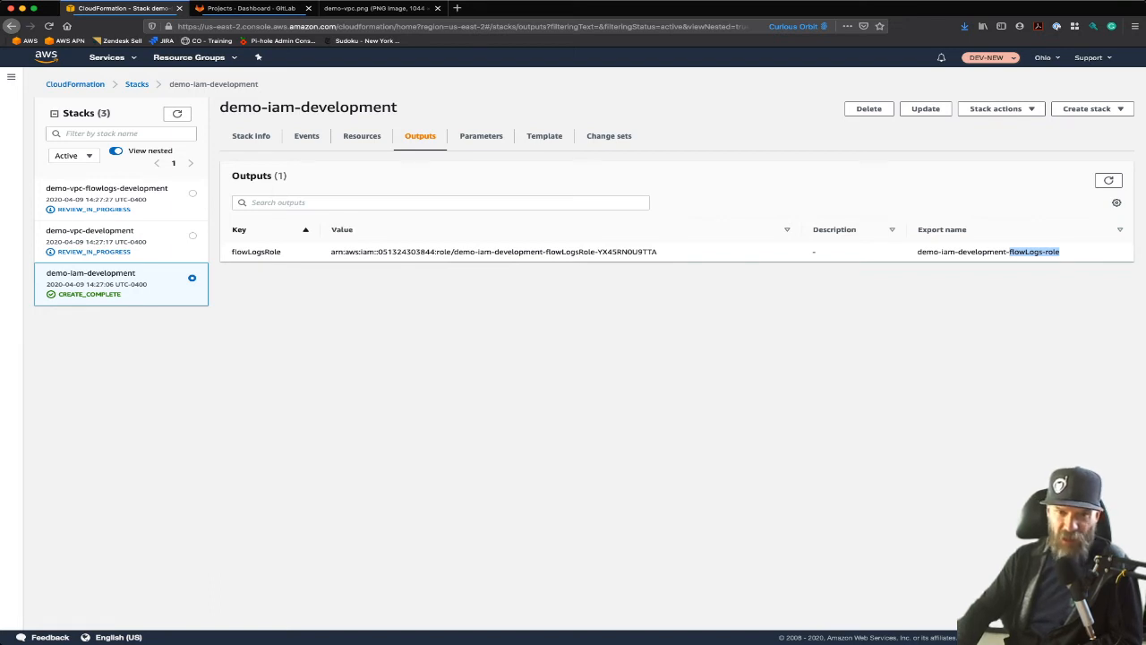
# Step: Open the change set of the demo-vpc-development stack and review the resources it adds
pyautogui.click(90, 231)
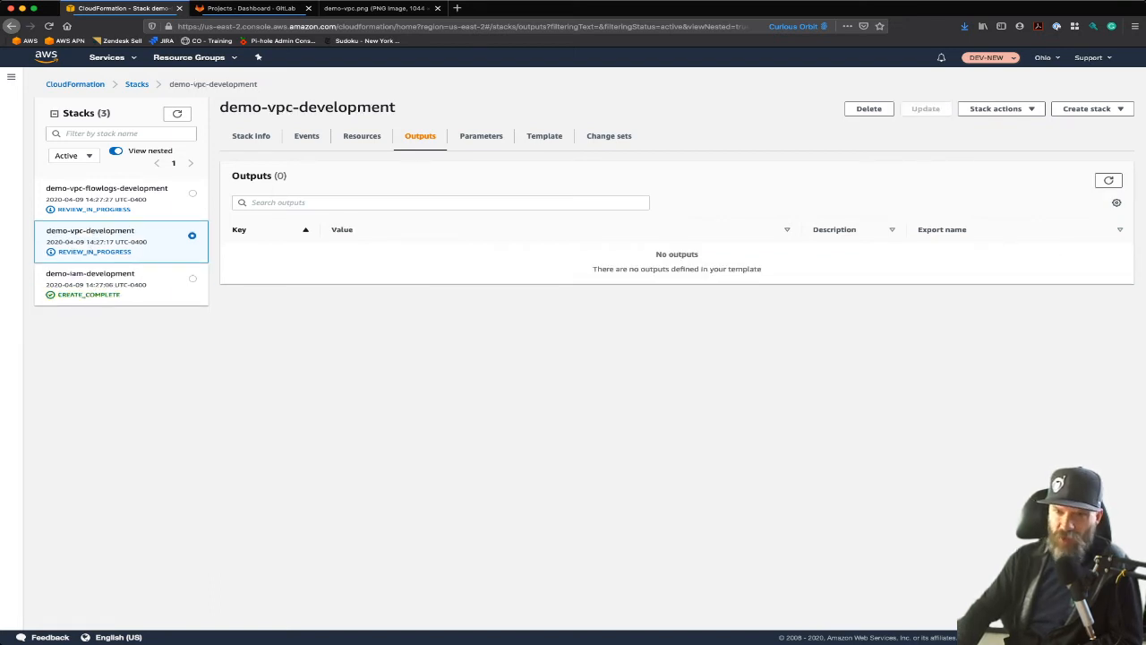
pyautogui.click(609, 136)
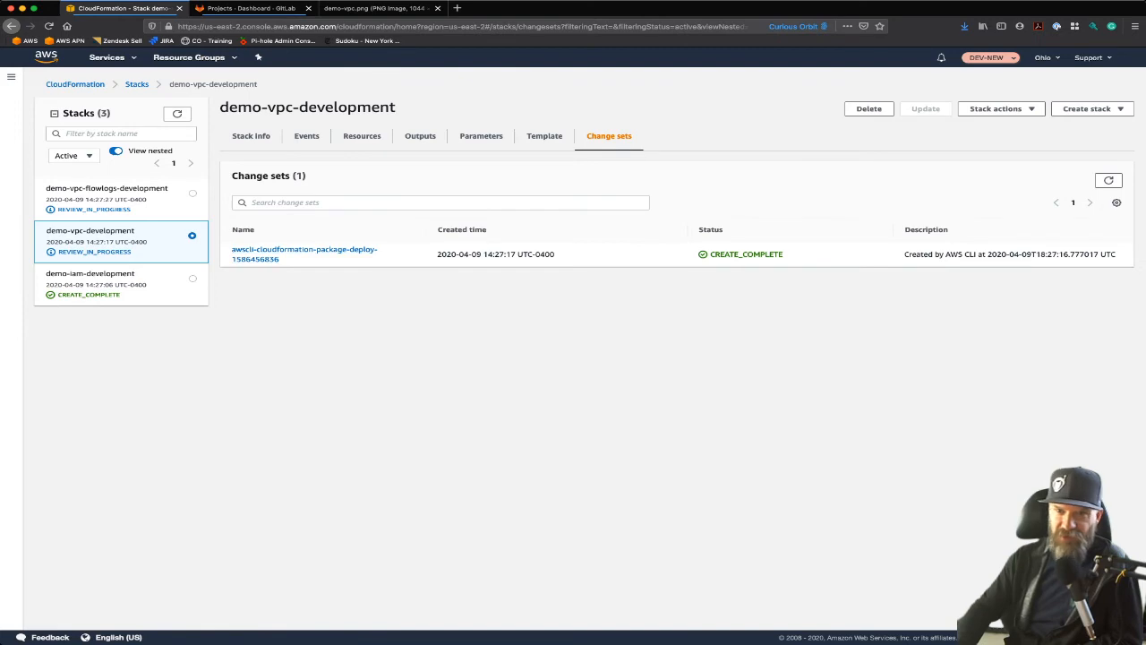
pyautogui.click(269, 253)
pyautogui.scroll(-1, 573, 403)
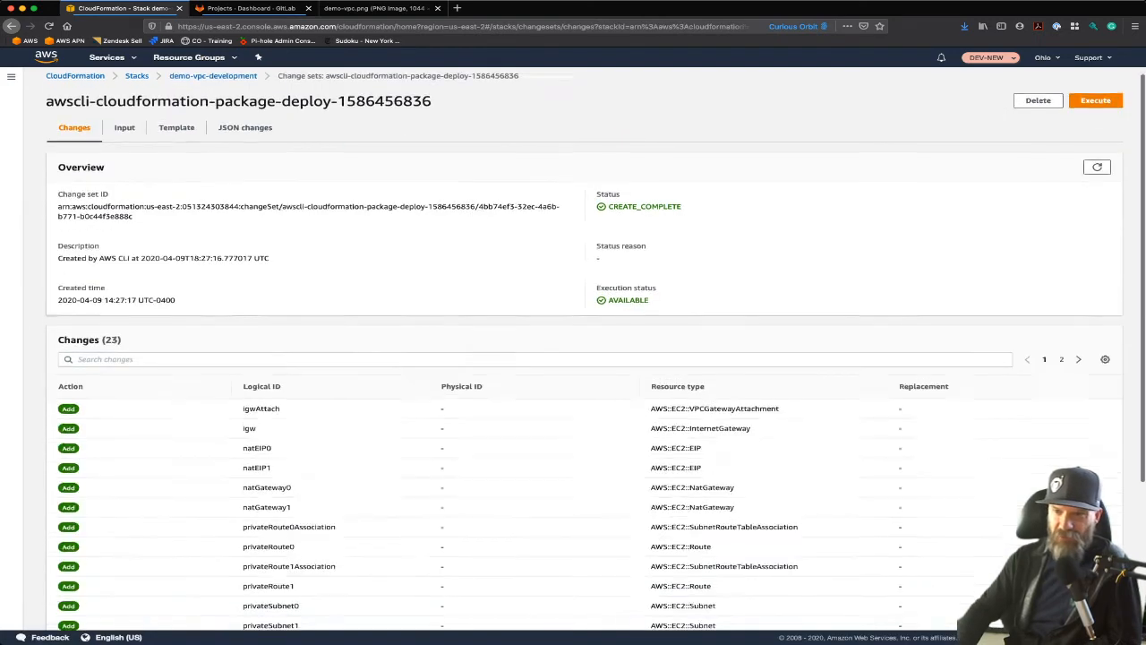
# Step: Review the remaining resources in the demo-vpc-development change set, execute it, and look through the stack's events
pyautogui.scroll(-5, 573, 403)
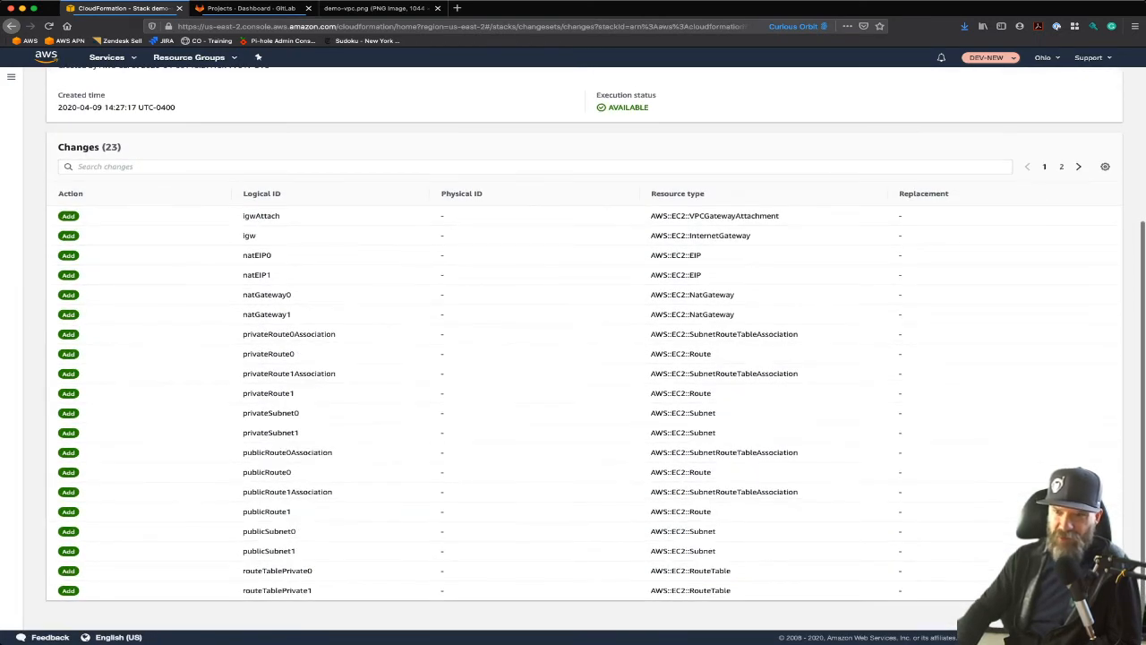
pyautogui.click(1078, 167)
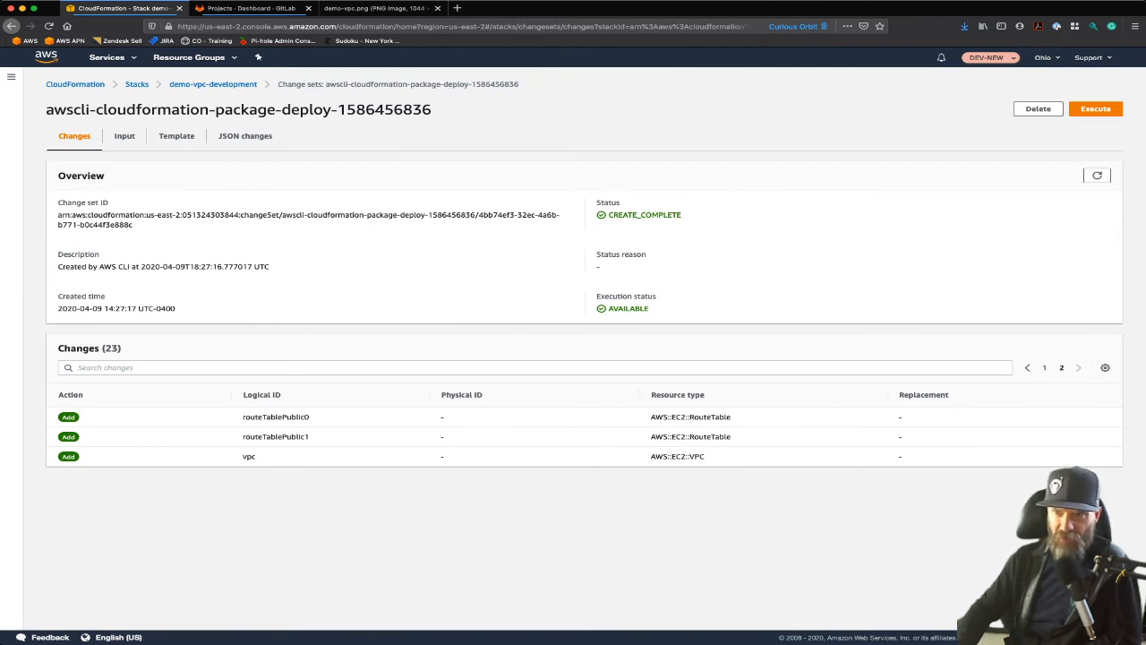
pyautogui.click(1095, 109)
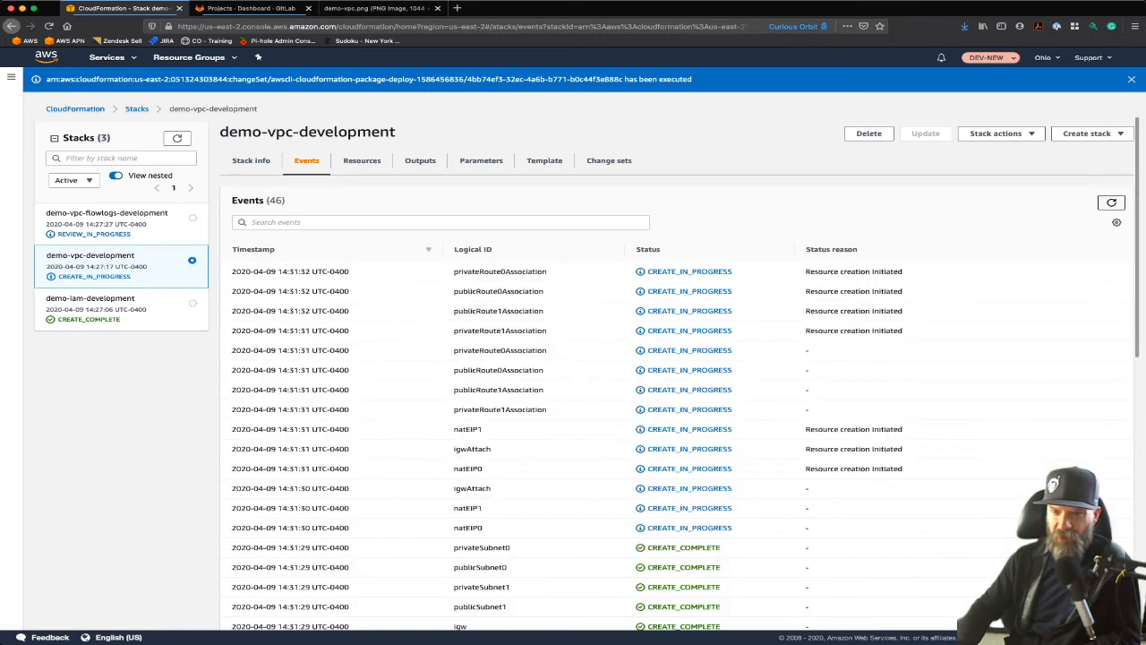
pyautogui.scroll(-4, 680, 403)
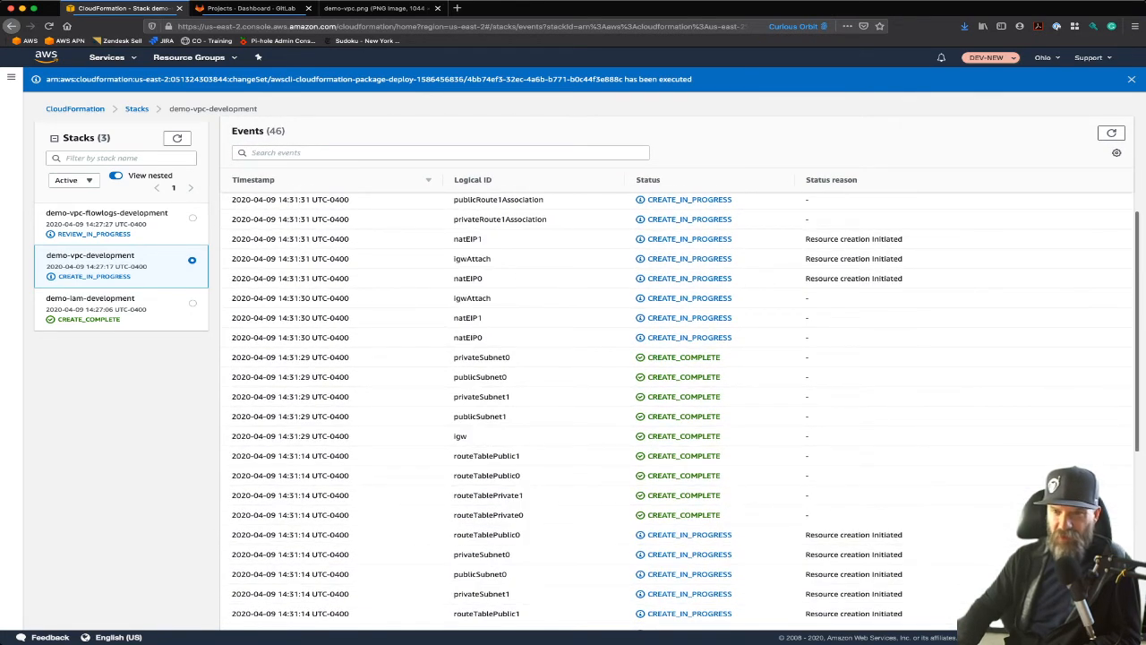
pyautogui.scroll(3, 680, 403)
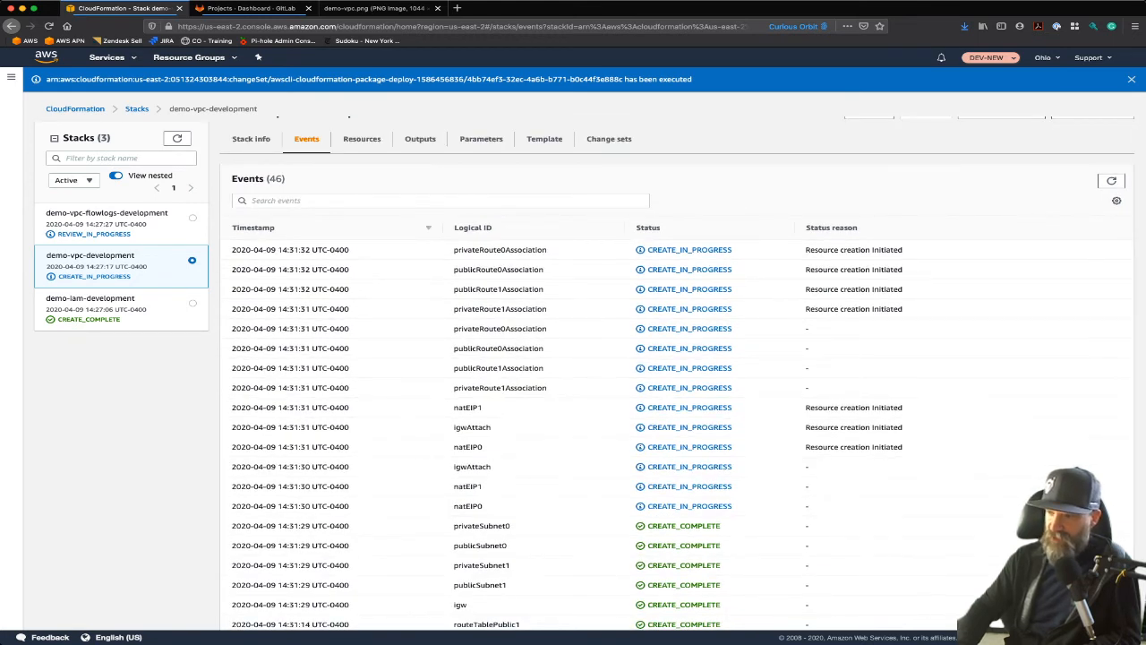
# Step: Switch to the code editor, open vpc.yml, and highlight the igw name, the vpc resource and its CidrBlock value !Ref vpcCIDR
pyautogui.press('super+Tab')
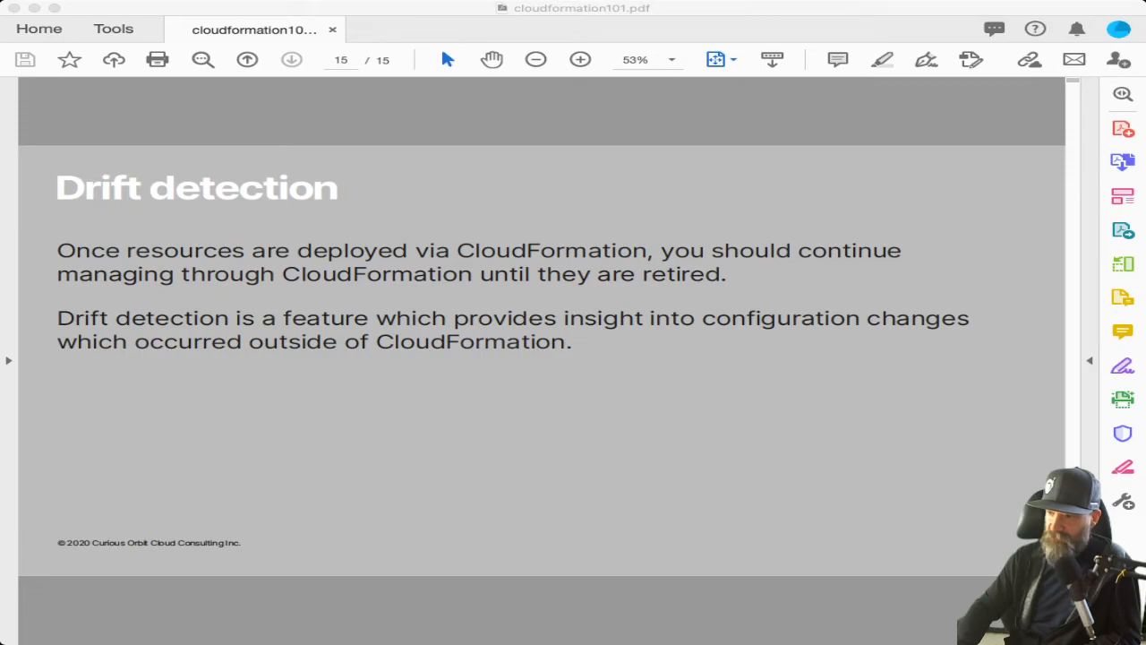
pyautogui.press('super+Tab')
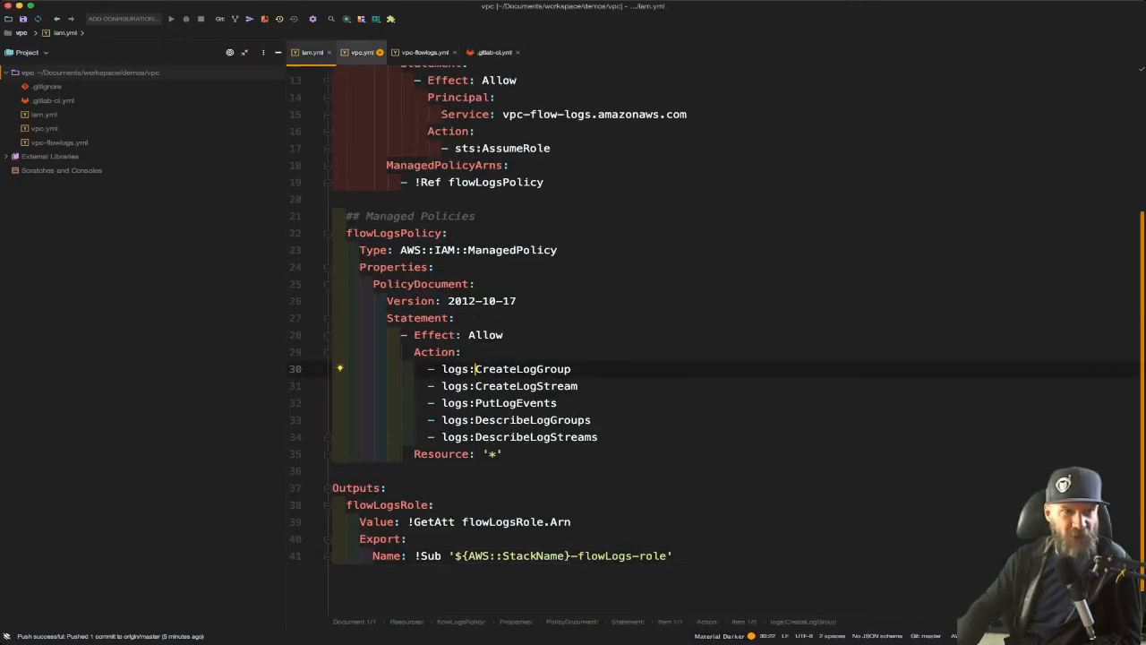
pyautogui.click(362, 52)
pyautogui.scroll(-10, 574, 341)
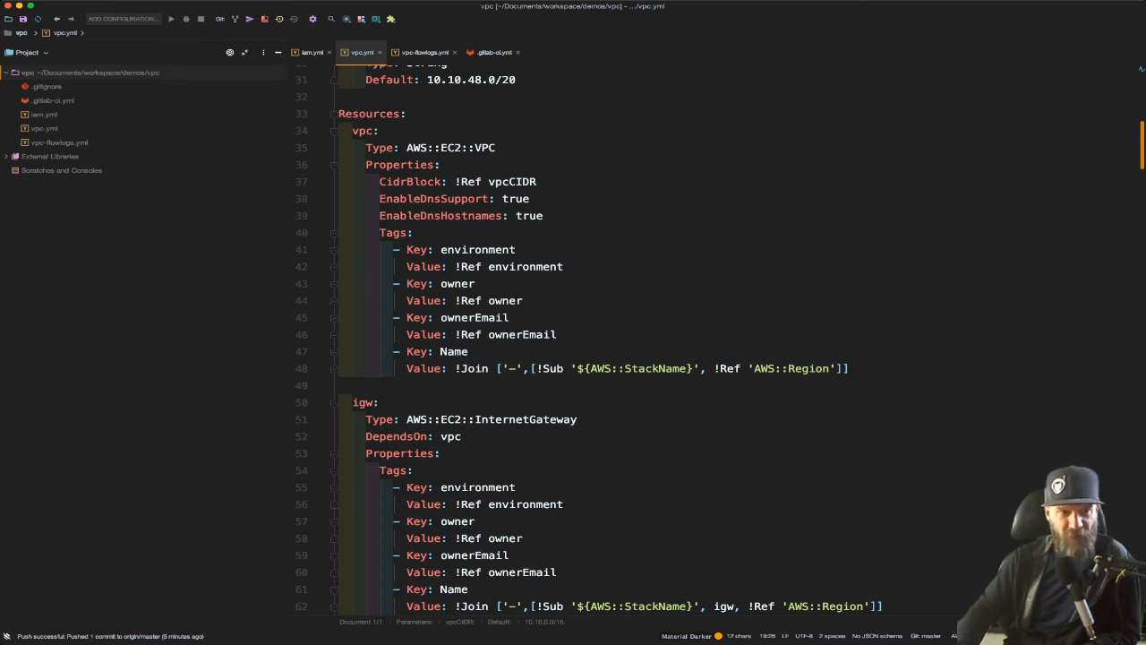
pyautogui.doubleClick(364, 402)
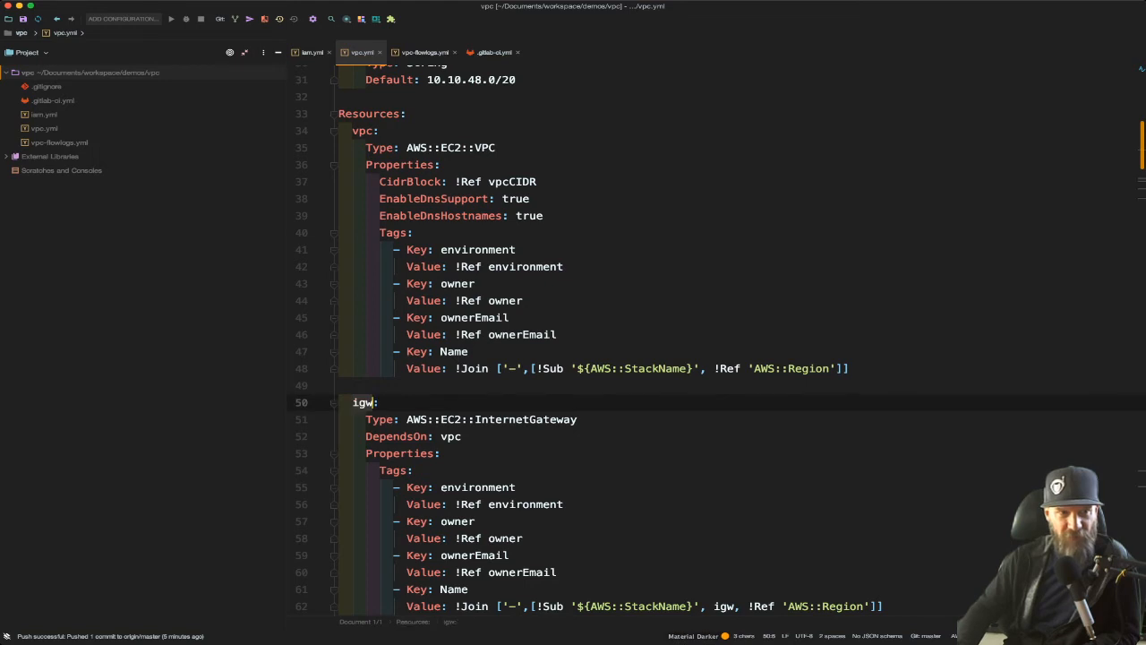
pyautogui.moveTo(353, 131); pyautogui.dragTo(516, 250)
pyautogui.click(517, 250)
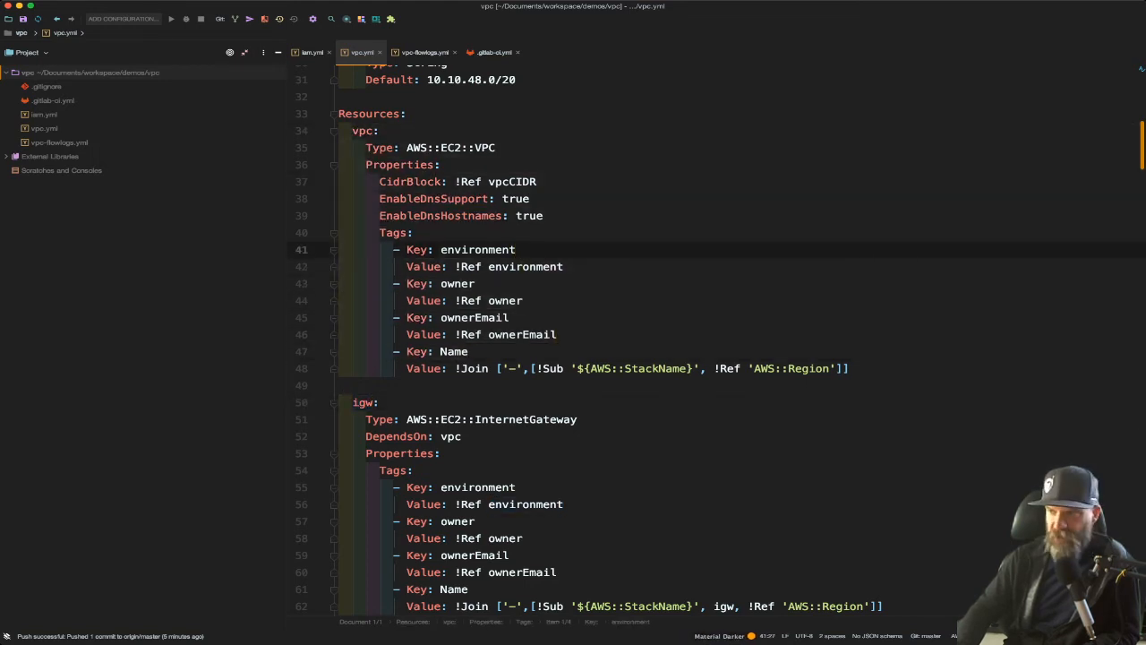
pyautogui.moveTo(455, 182); pyautogui.dragTo(538, 182)
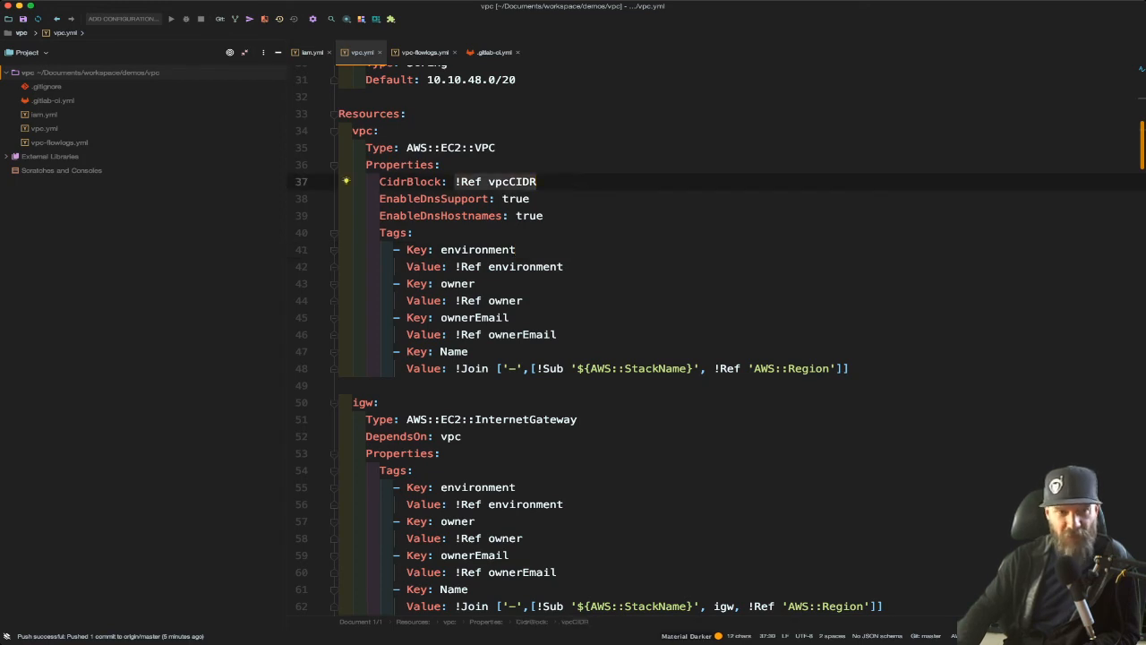
# Step: Highlight DependsOn: vpc in the igw resource of vpc.yml and examine the igwAttach definition
pyautogui.scroll(-3, 538, 182)
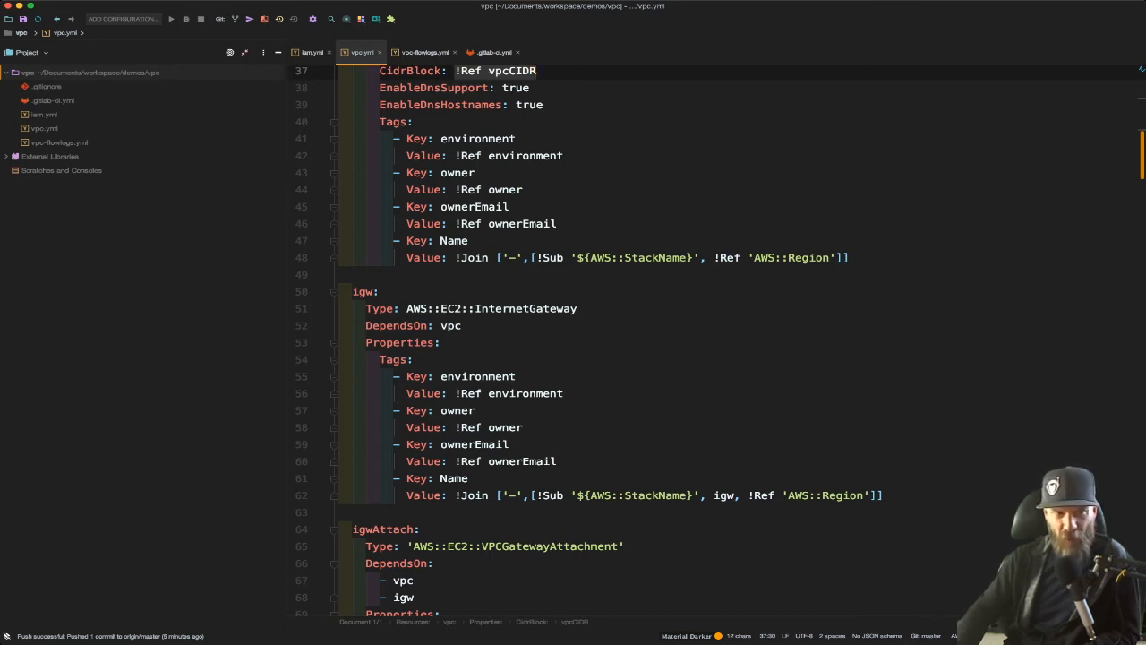
pyautogui.moveTo(463, 326); pyautogui.dragTo(360, 326)
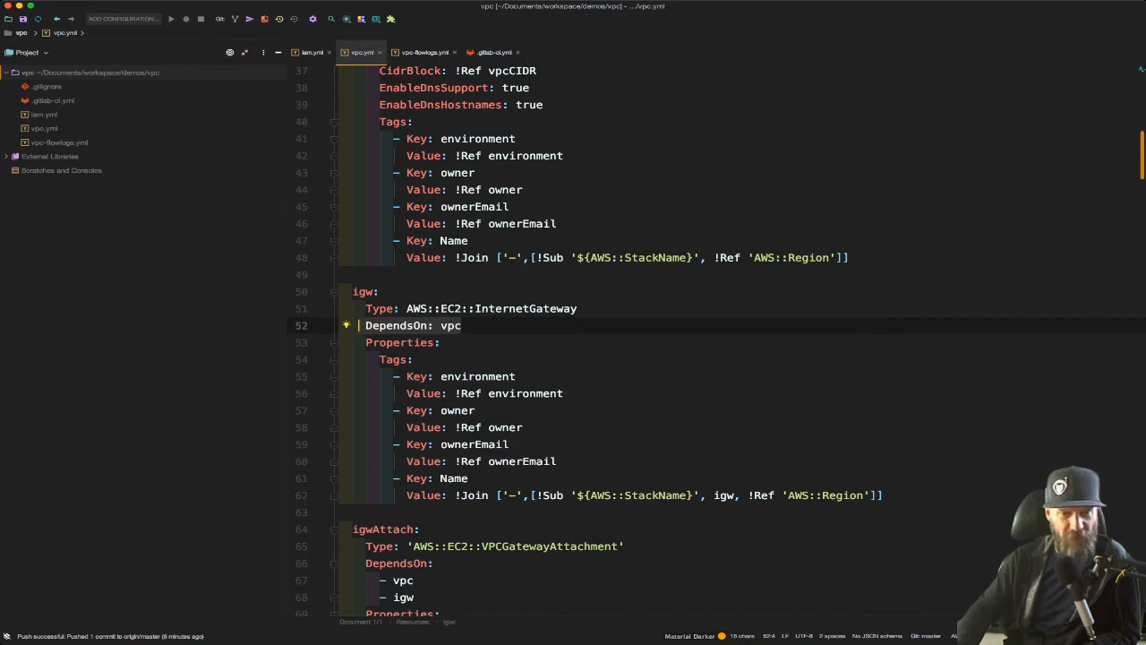
pyautogui.scroll(-6, 717, 340)
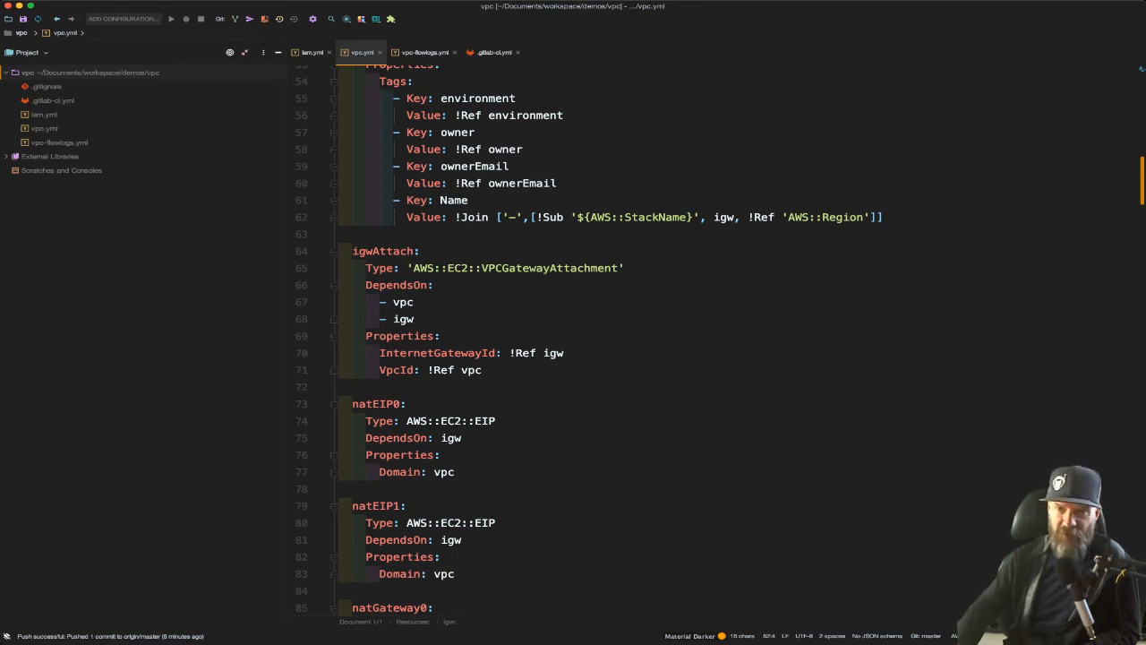
pyautogui.press('super+Tab')
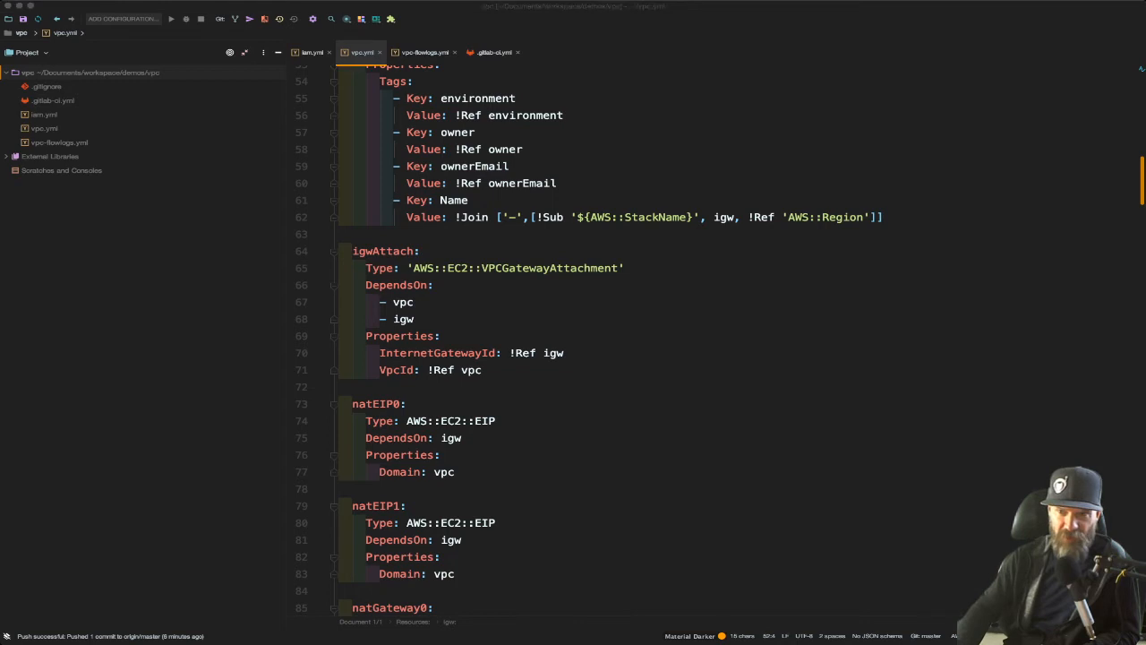
pyautogui.click(484, 370)
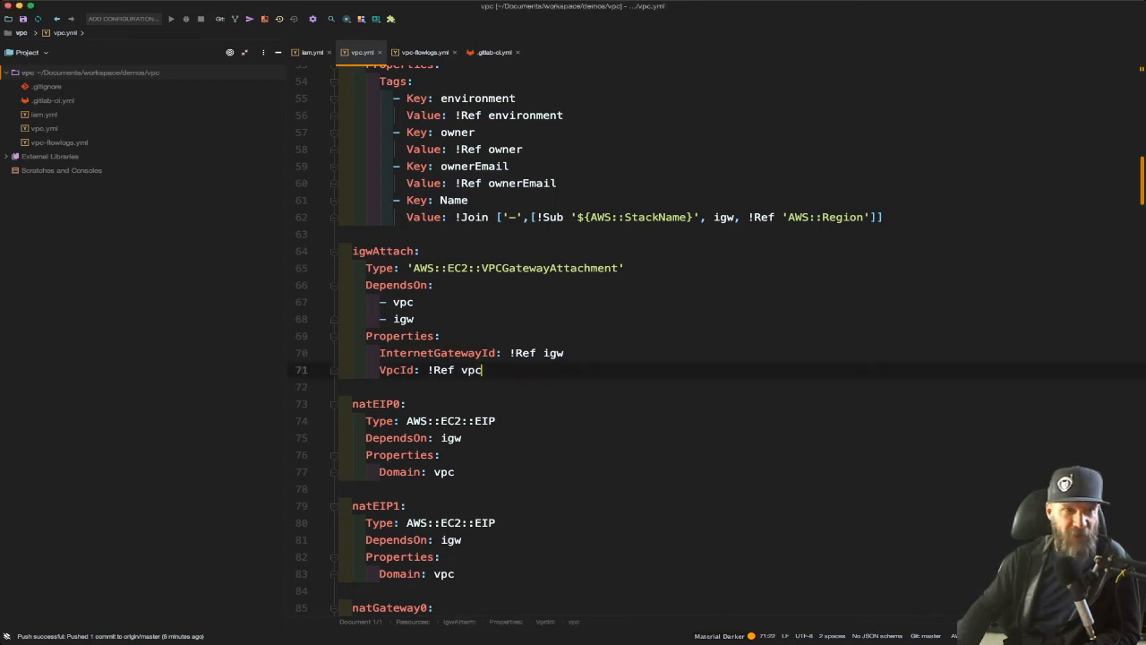
# Step: Add the action ec2:StopInstances after logs:DescribeLogStreams in the flowLogsPolicy of iam.yml
pyautogui.click(311, 53)
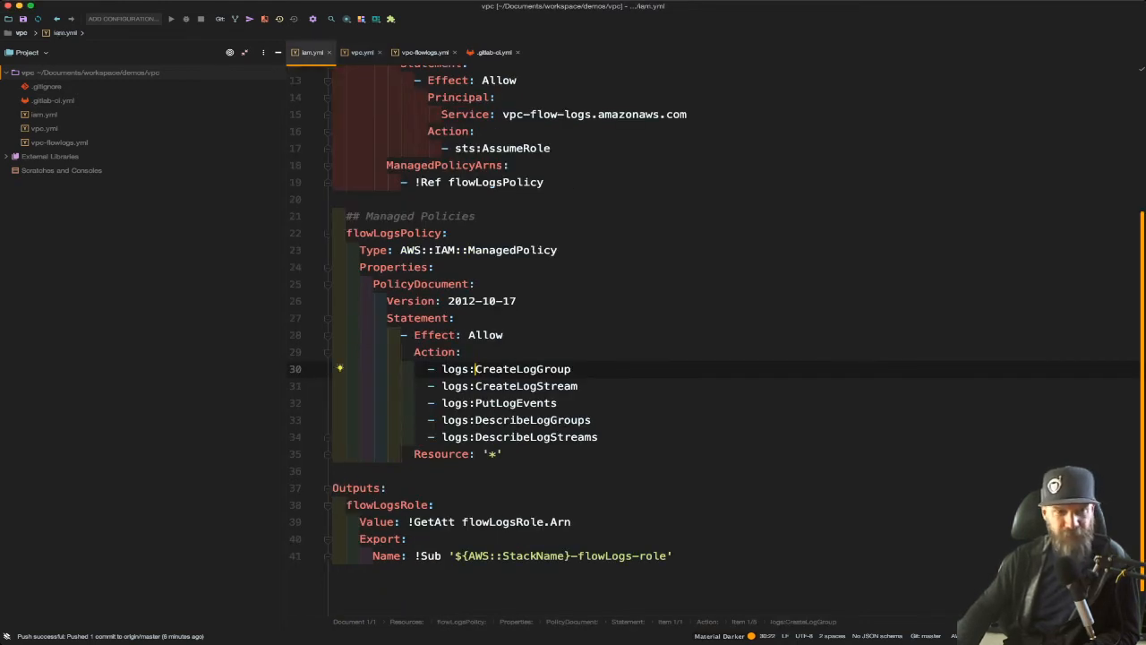
pyautogui.click(599, 437)
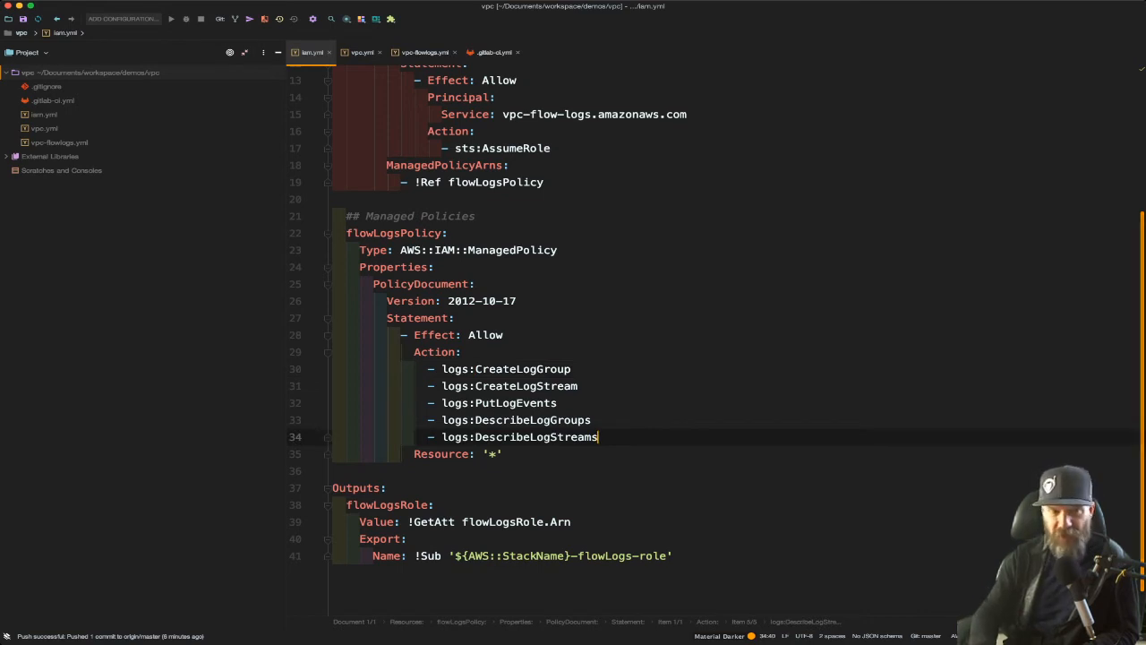
pyautogui.press('Return')
pyautogui.write('-')
pyautogui.press('BackSpace')
pyautogui.press('BackSpace')
pyautogui.write('ec2:')
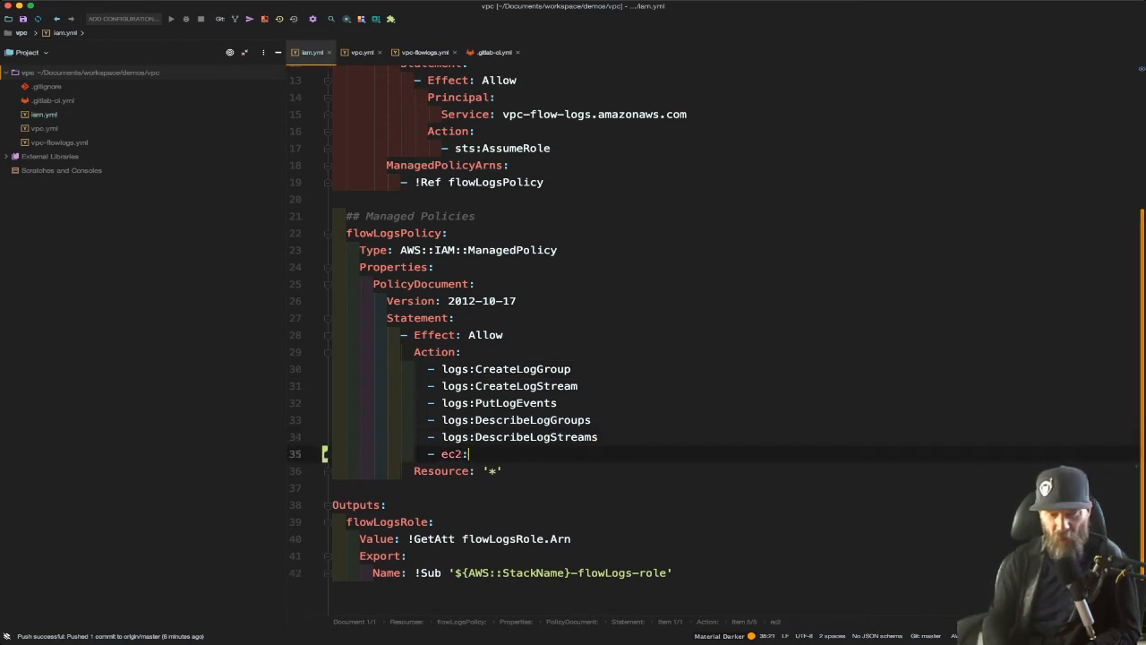
pyautogui.write('StopInstances')
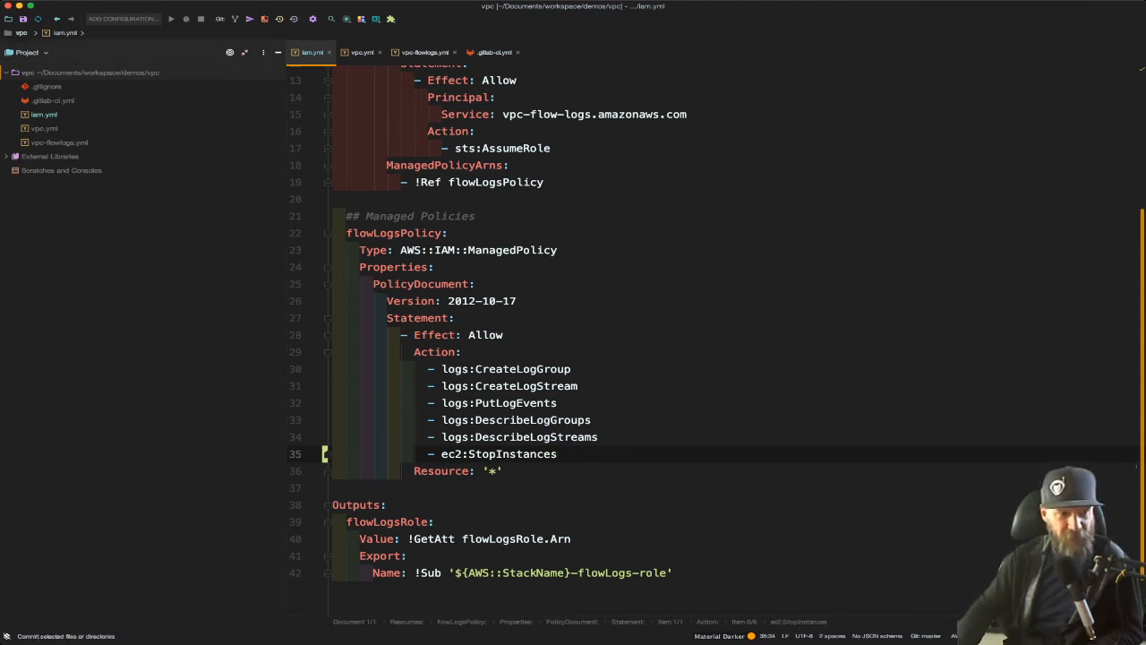
# Step: Commit the iam.yml change with the message "update policy" and push it
pyautogui.press('super+k')
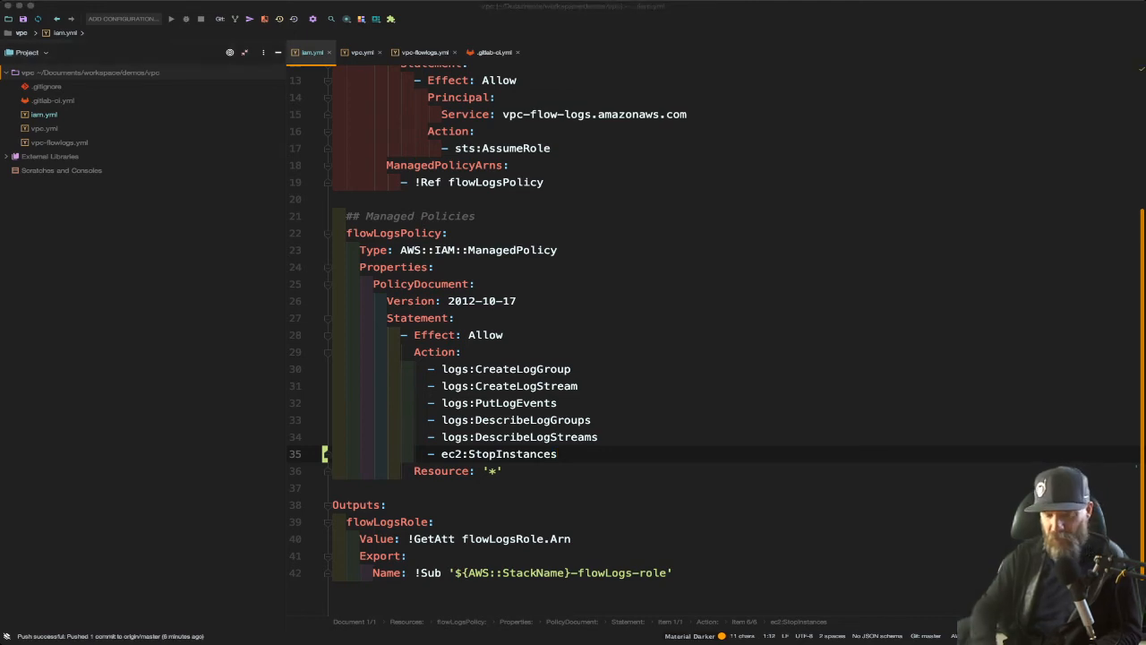
pyautogui.write('added')
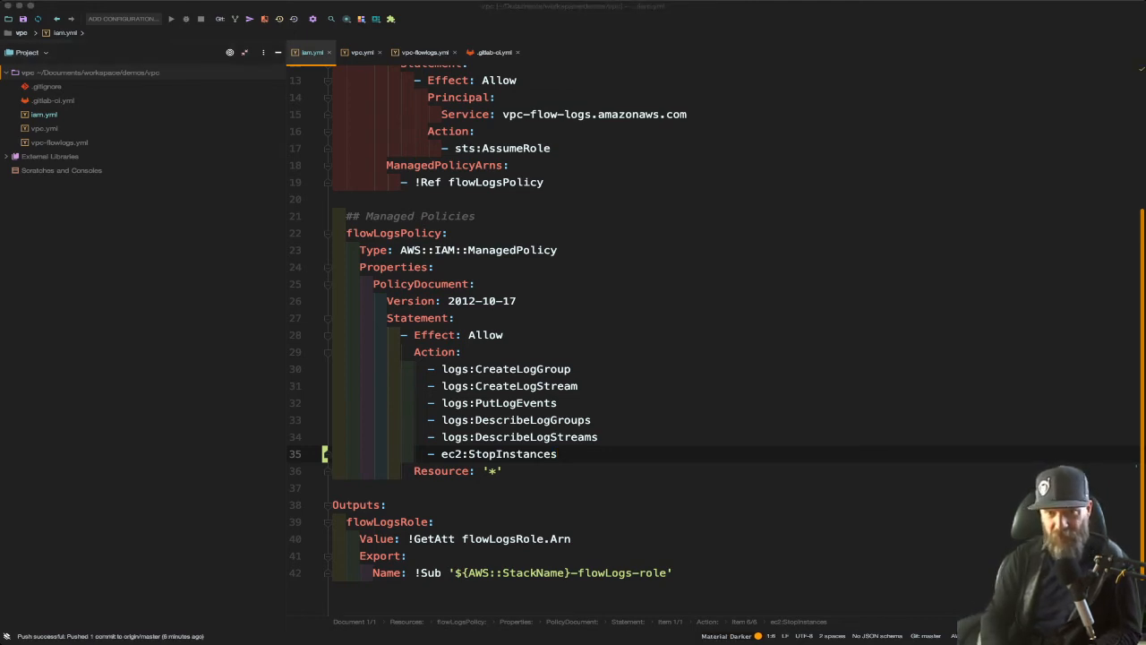
pyautogui.write('policy')
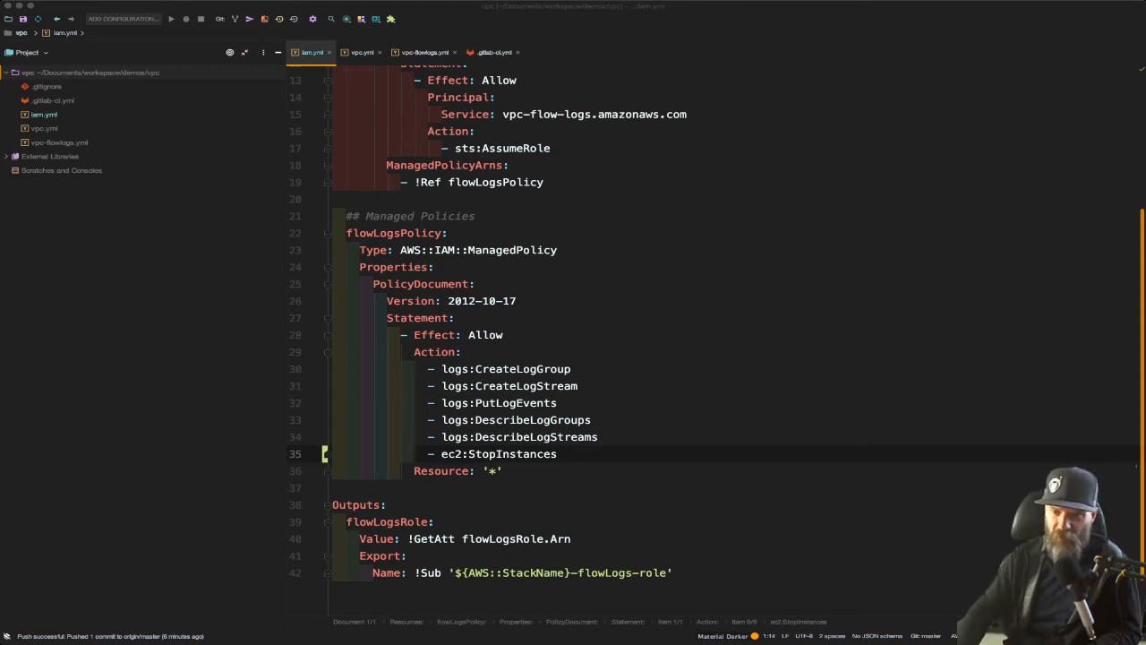
pyautogui.press('super+Return')
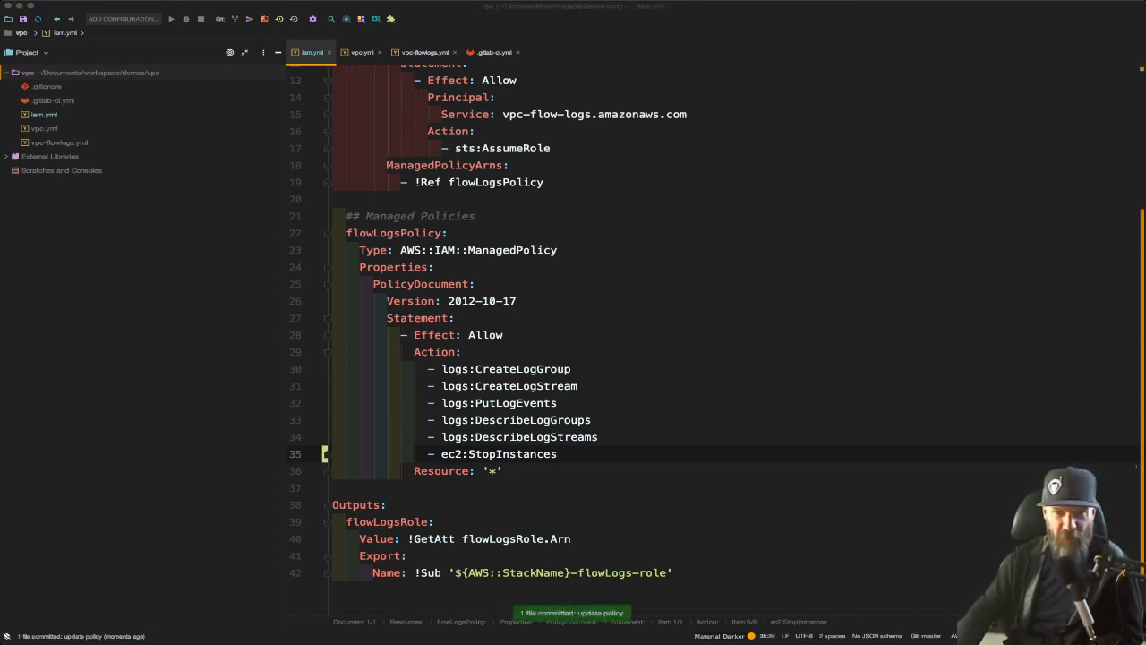
pyautogui.press('Return')
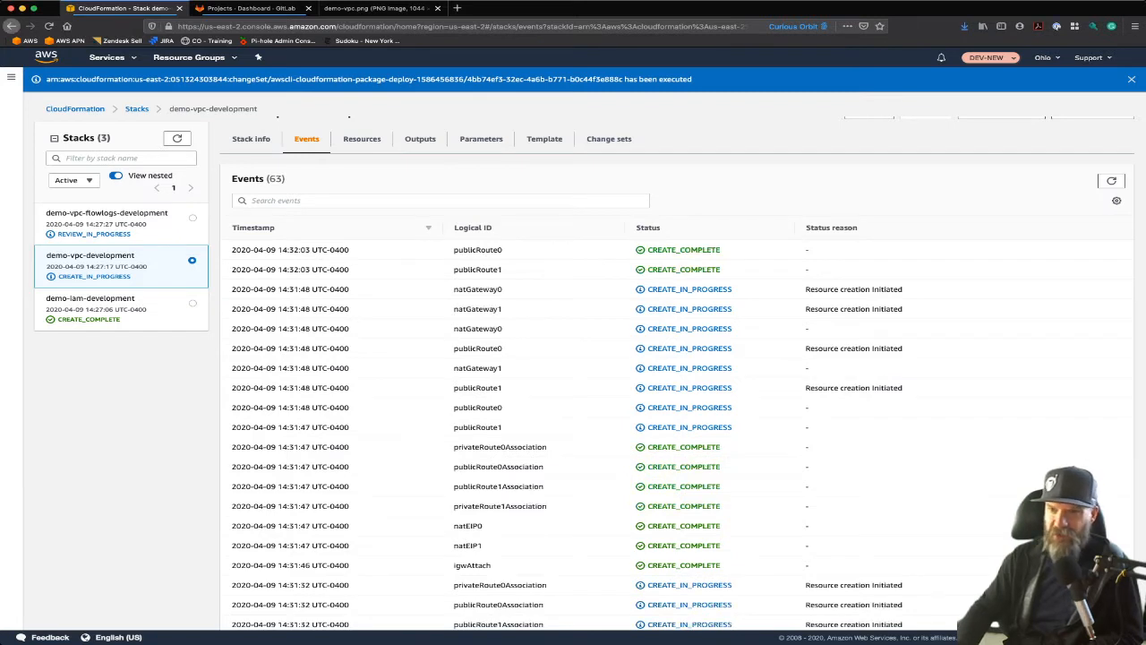
# Step: In the CloudFormation console, refresh the events of the demo-vpc-development stack to check its creation progress
pyautogui.click(1111, 181)
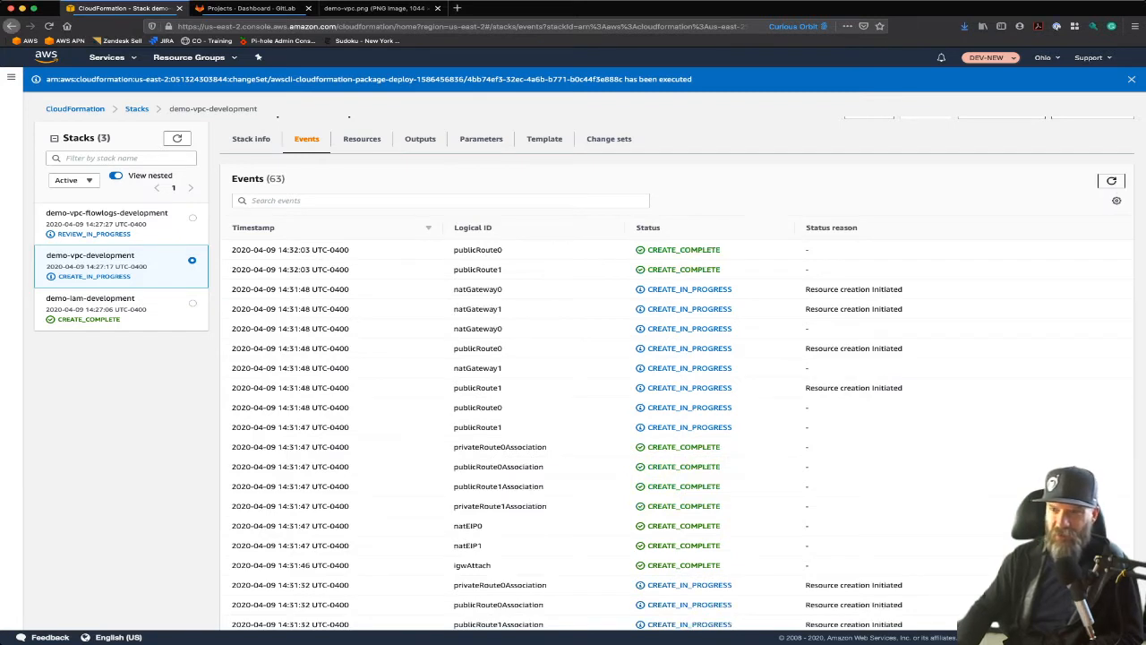
pyautogui.click(1112, 181)
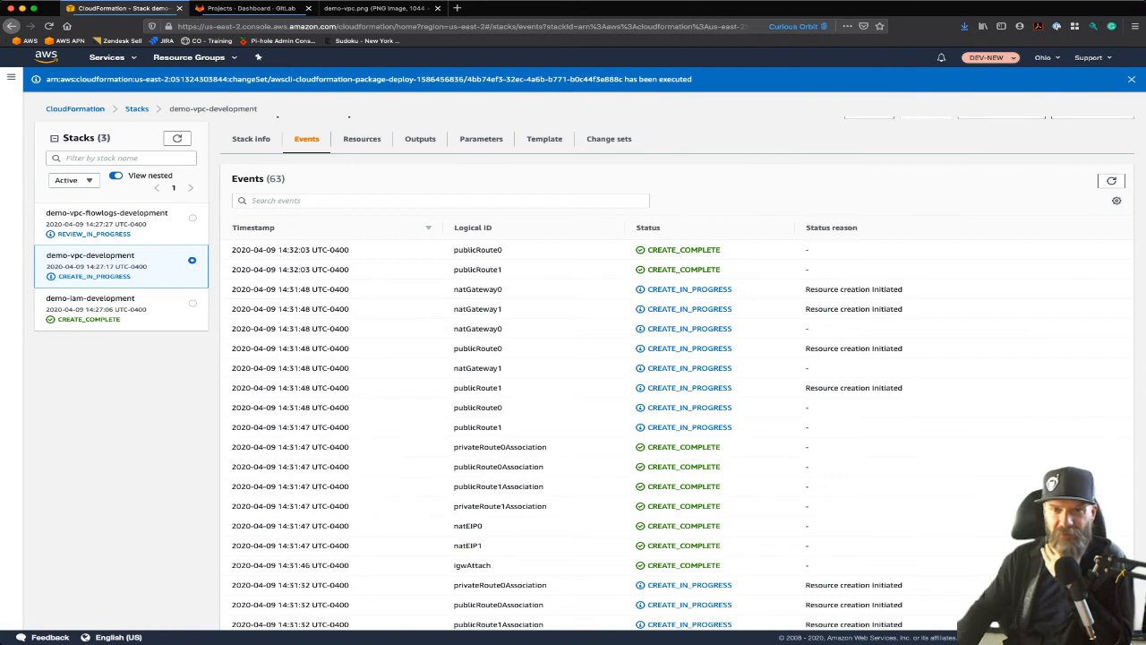
pyautogui.click(1112, 181)
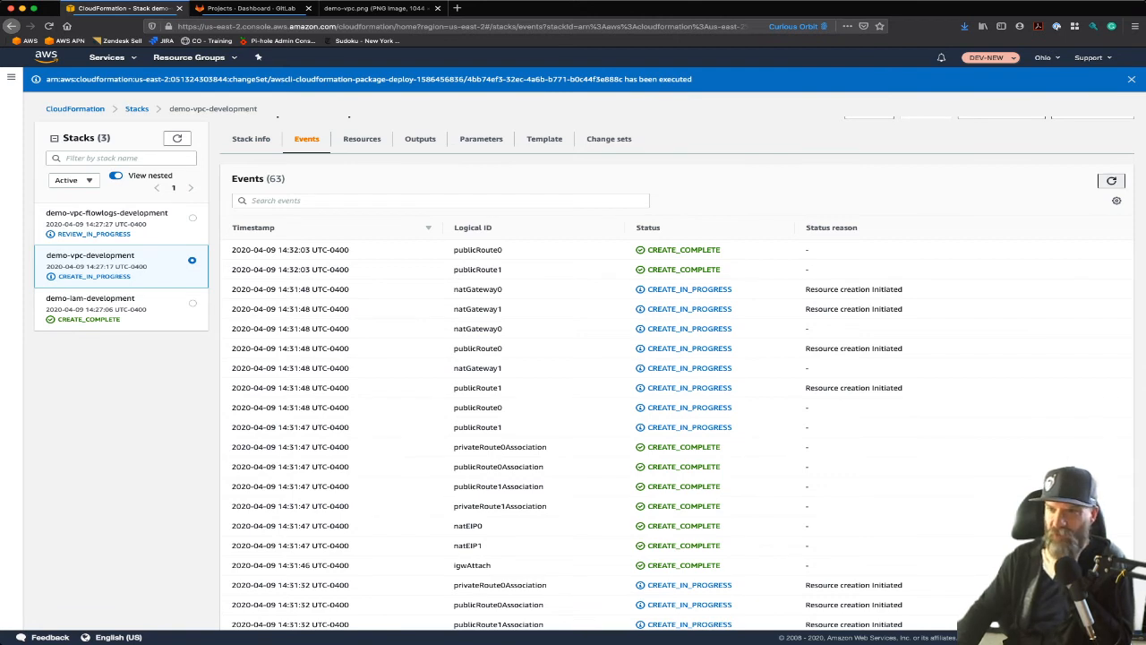
# Step: Open the new change set of demo-iam-development and inspect the flowLogsPolicy it modifies in the IAM console
pyautogui.click(90, 298)
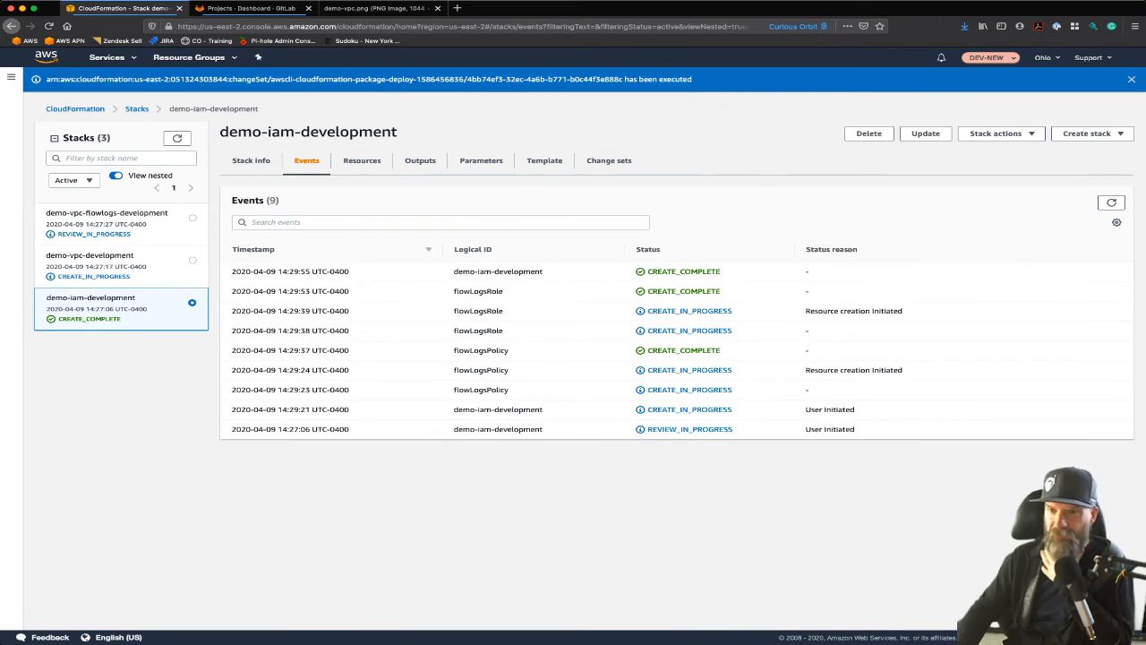
pyautogui.click(609, 160)
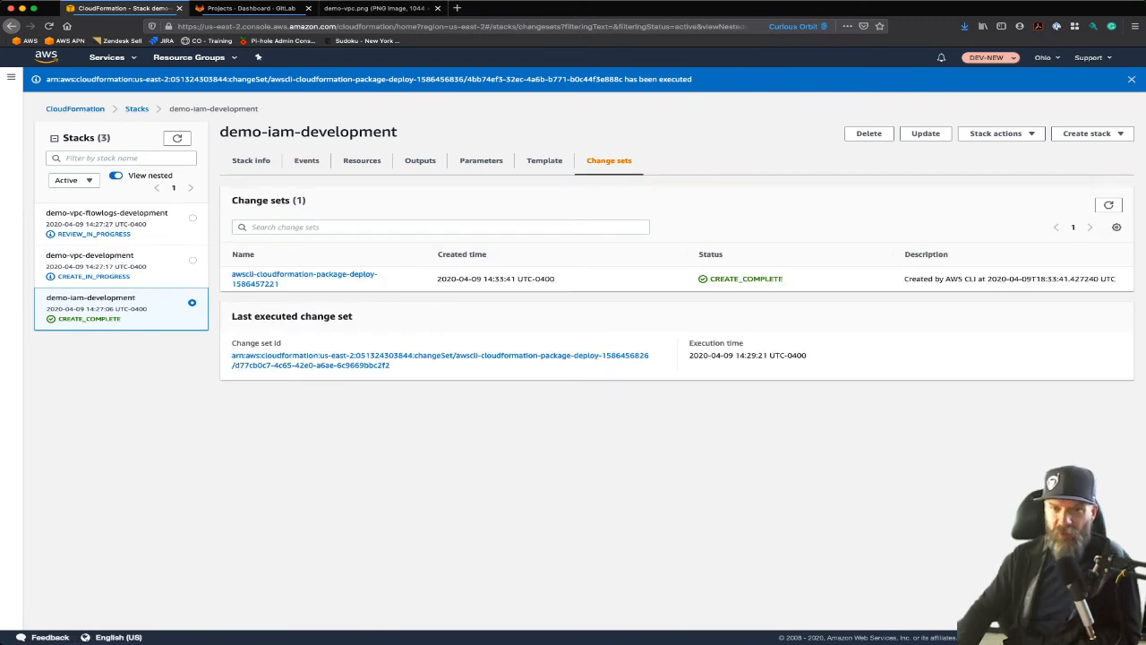
pyautogui.click(304, 278)
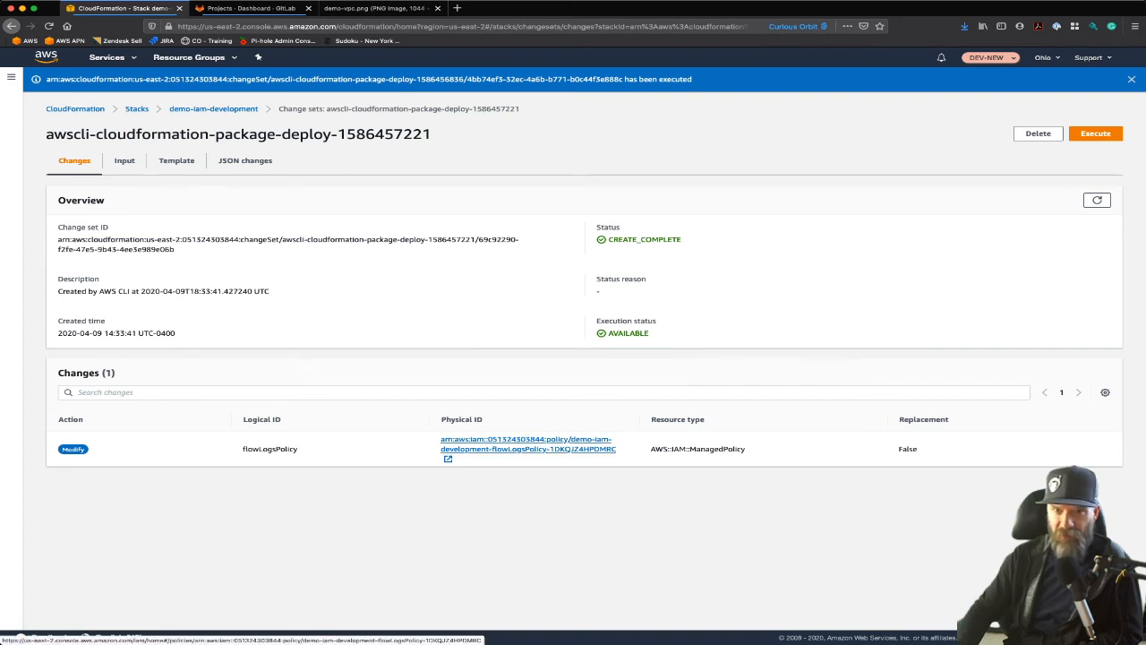
pyautogui.click(501, 443)
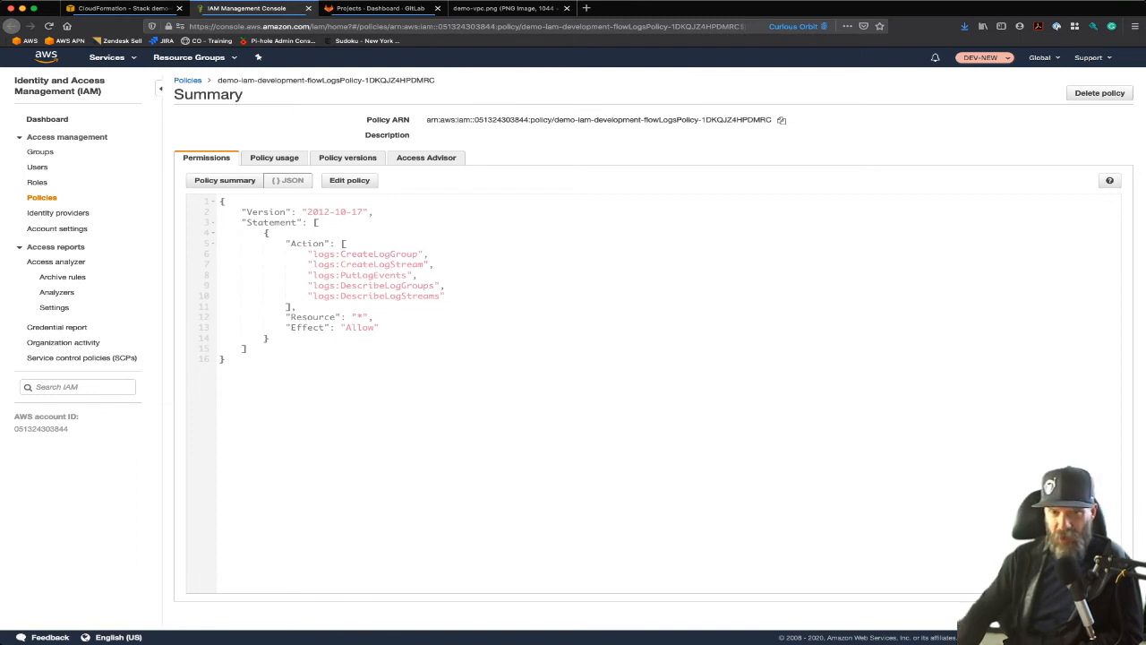
# Step: Go back to the demo-iam-development change set, execute it, and return to the flowLogsPolicy page in the IAM console
pyautogui.click(124, 8)
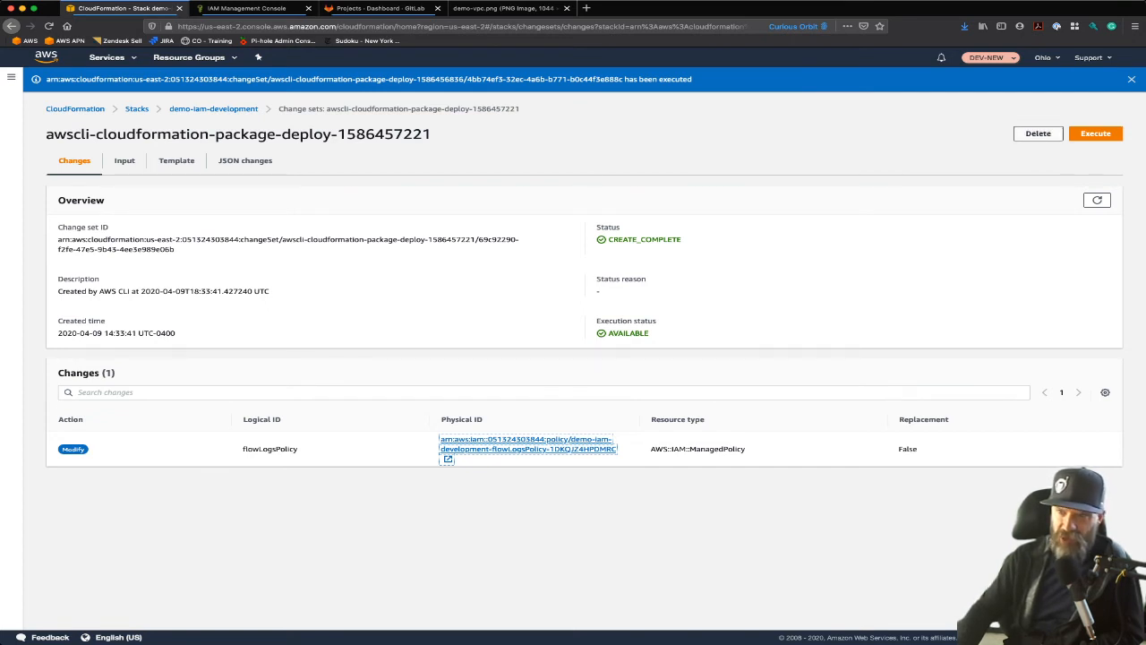
pyautogui.click(1096, 134)
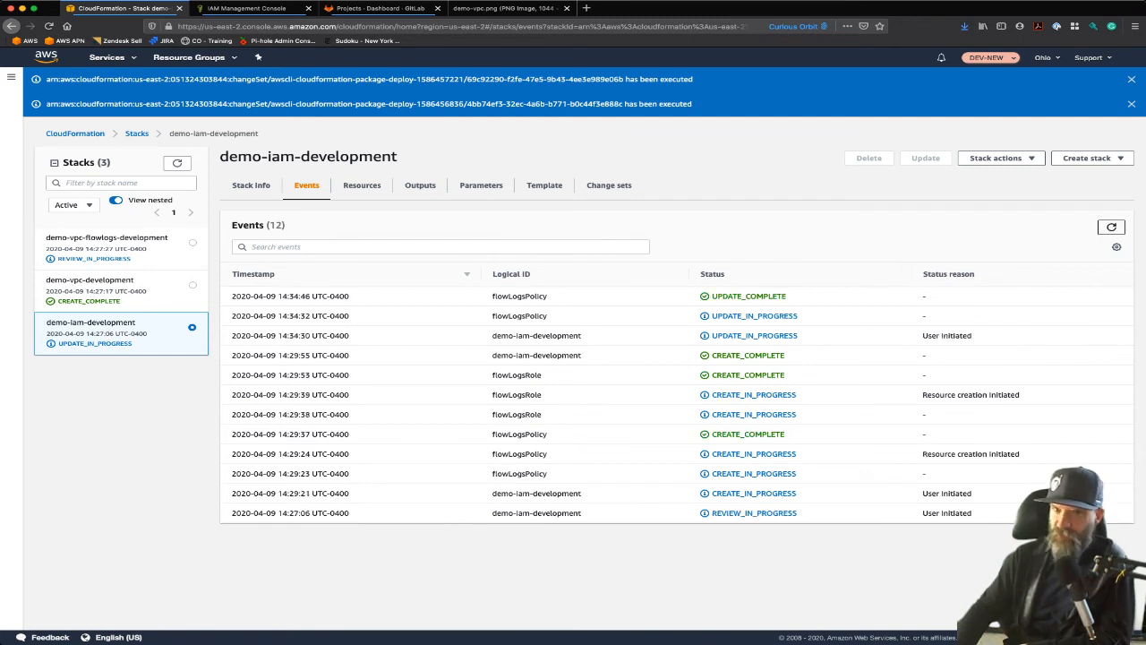
pyautogui.click(247, 8)
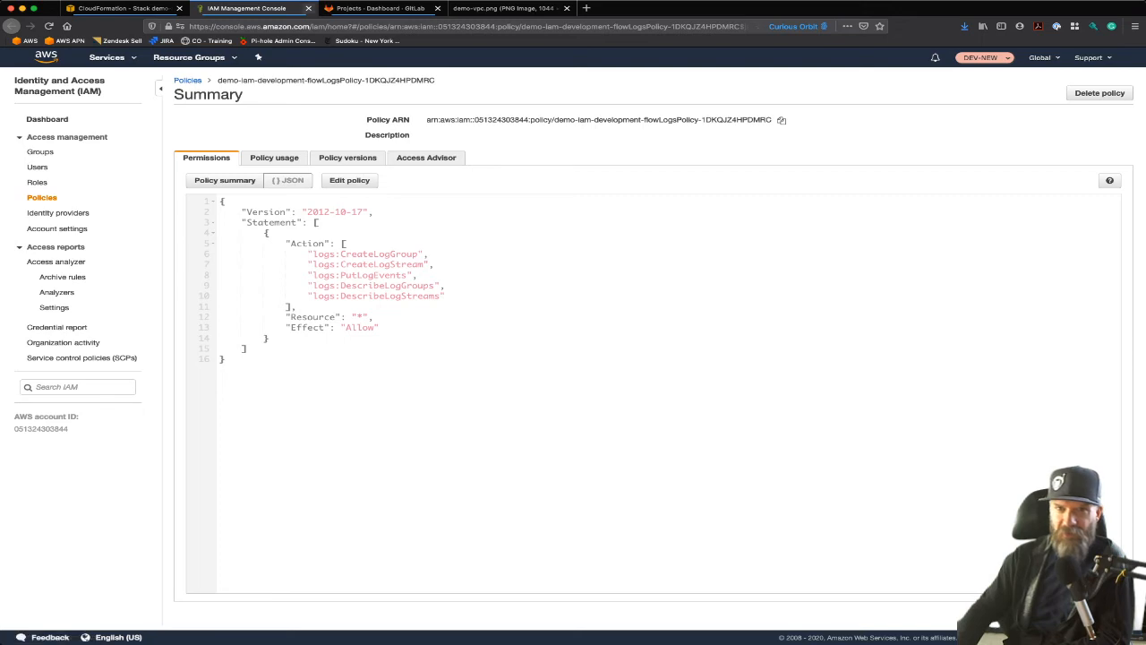
# Step: Reopen flowLogsPolicy from the resources of the demo-iam-development stack and check its JSON for the ec2:StopInstances action
pyautogui.click(308, 8)
pyautogui.click(124, 8)
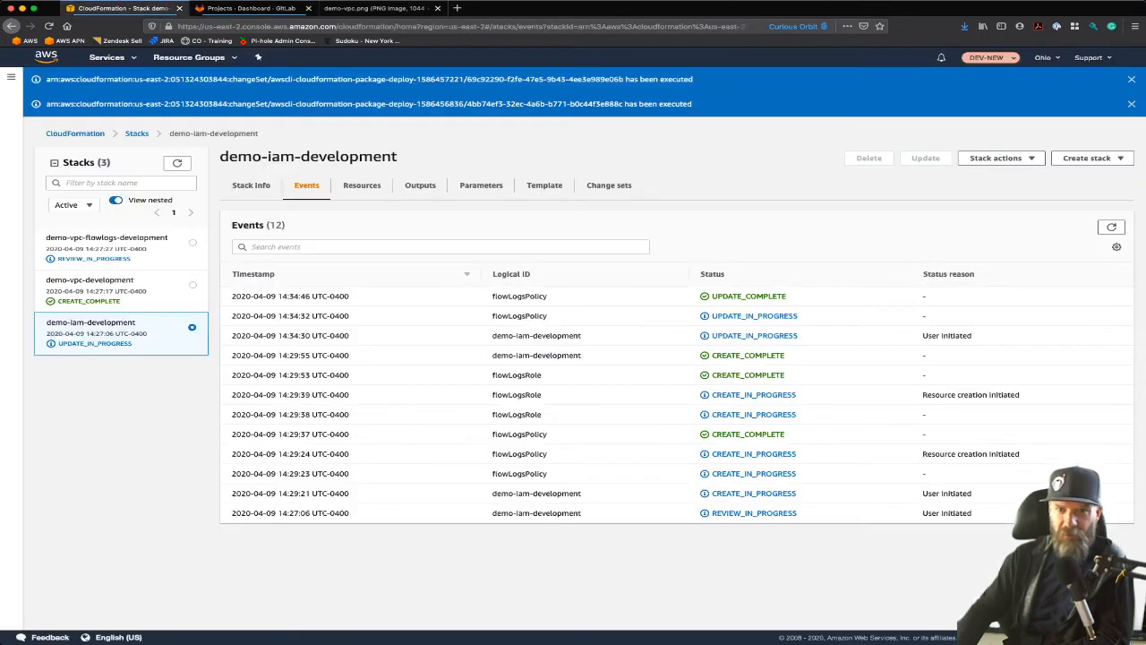
pyautogui.click(420, 184)
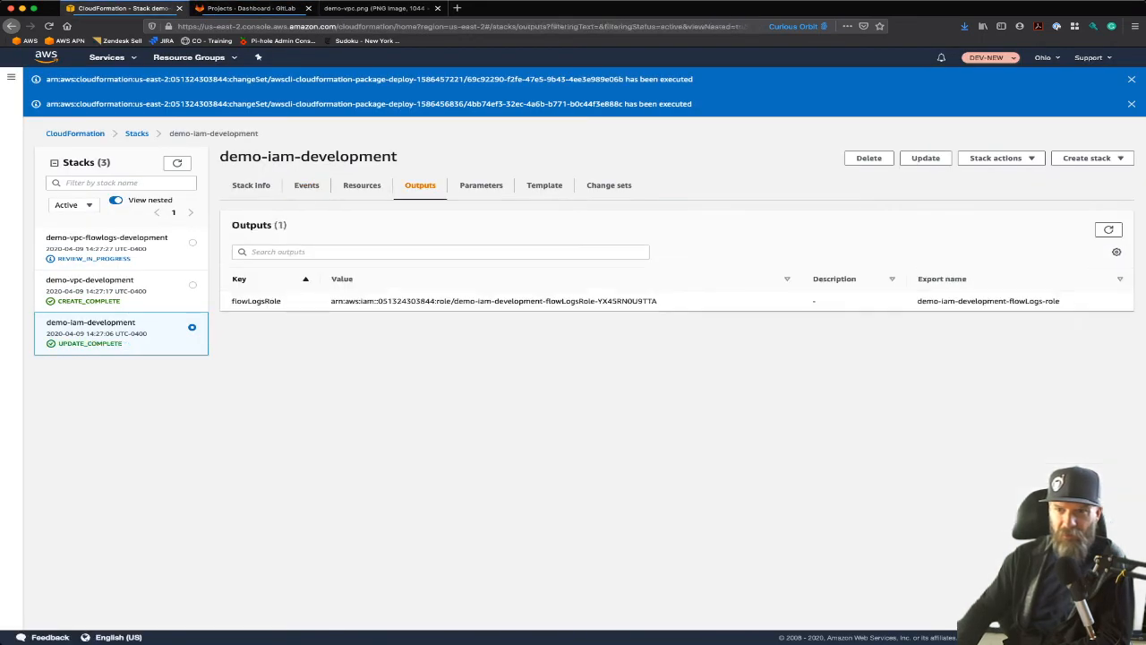
pyautogui.click(361, 184)
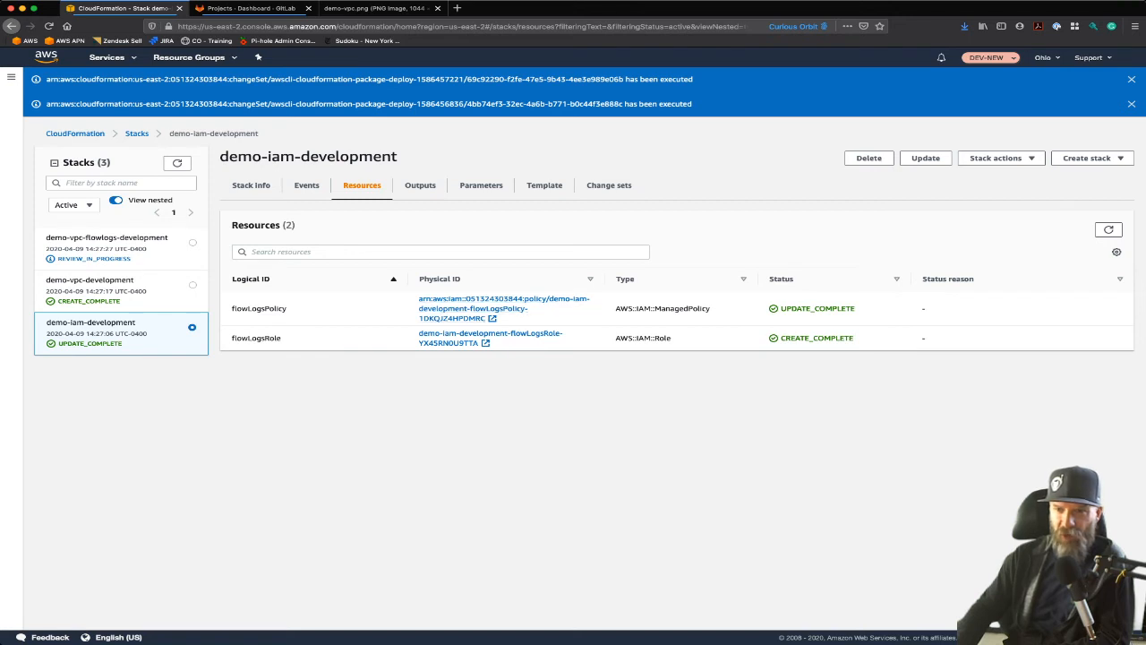
pyautogui.click(484, 304)
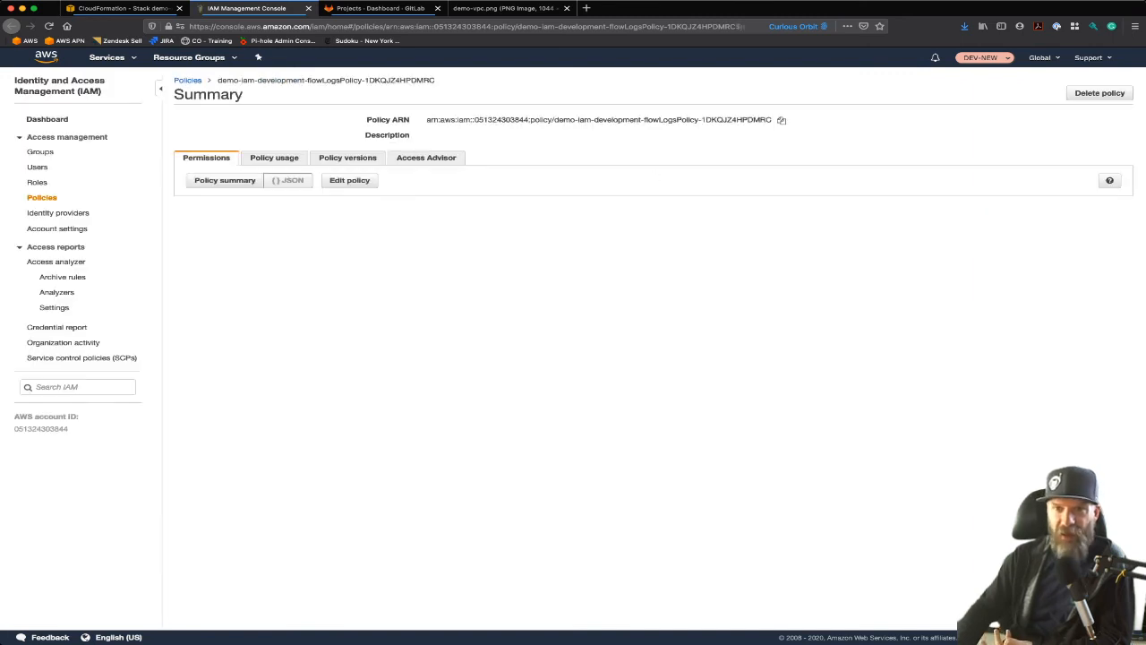
pyautogui.moveTo(314, 306); pyautogui.dragTo(412, 306)
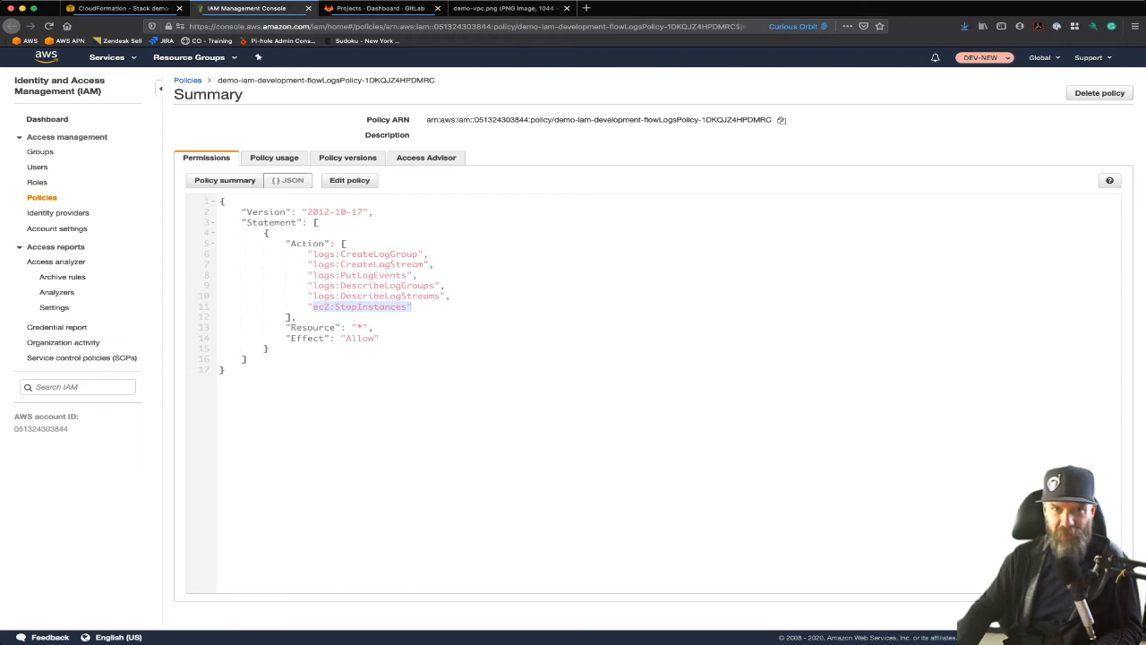
pyautogui.press('super+w')
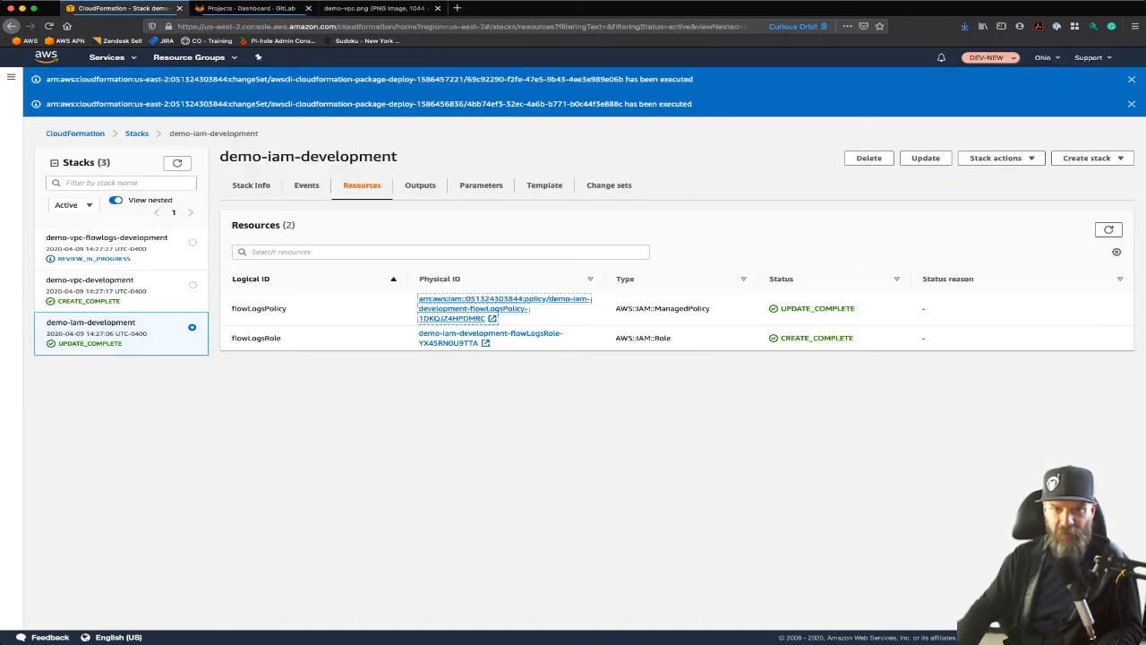
# Step: Try to execute the change set of the demo-vpc-flowlogs-development stack and examine the status reason of its logGroup0 event
pyautogui.click(107, 237)
pyautogui.click(609, 184)
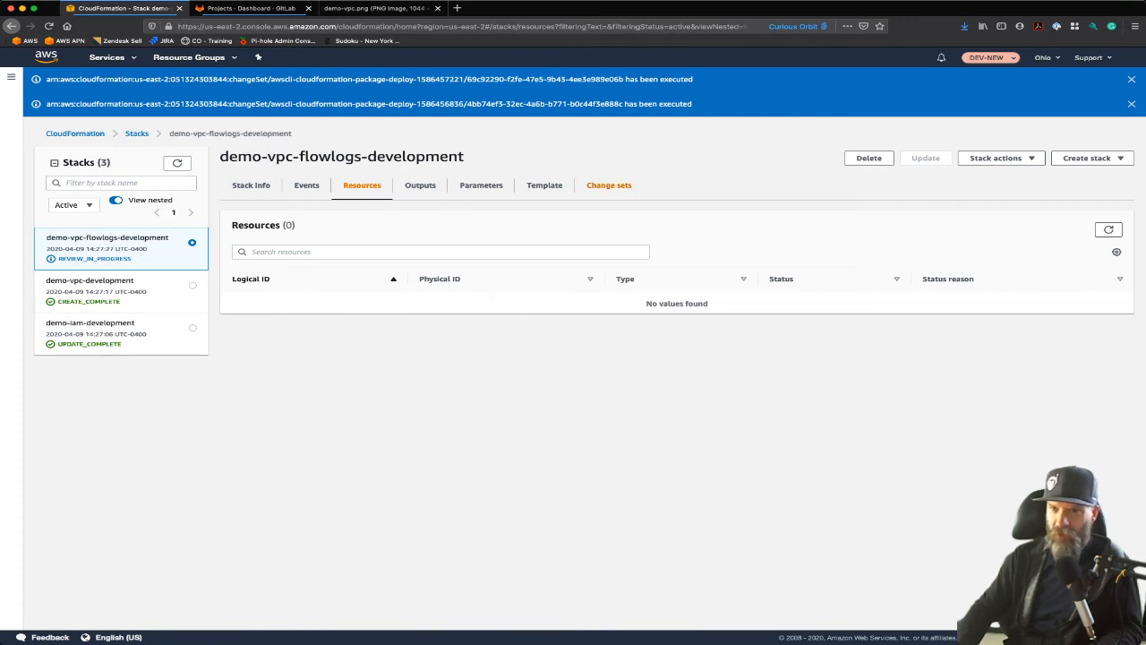
pyautogui.click(305, 303)
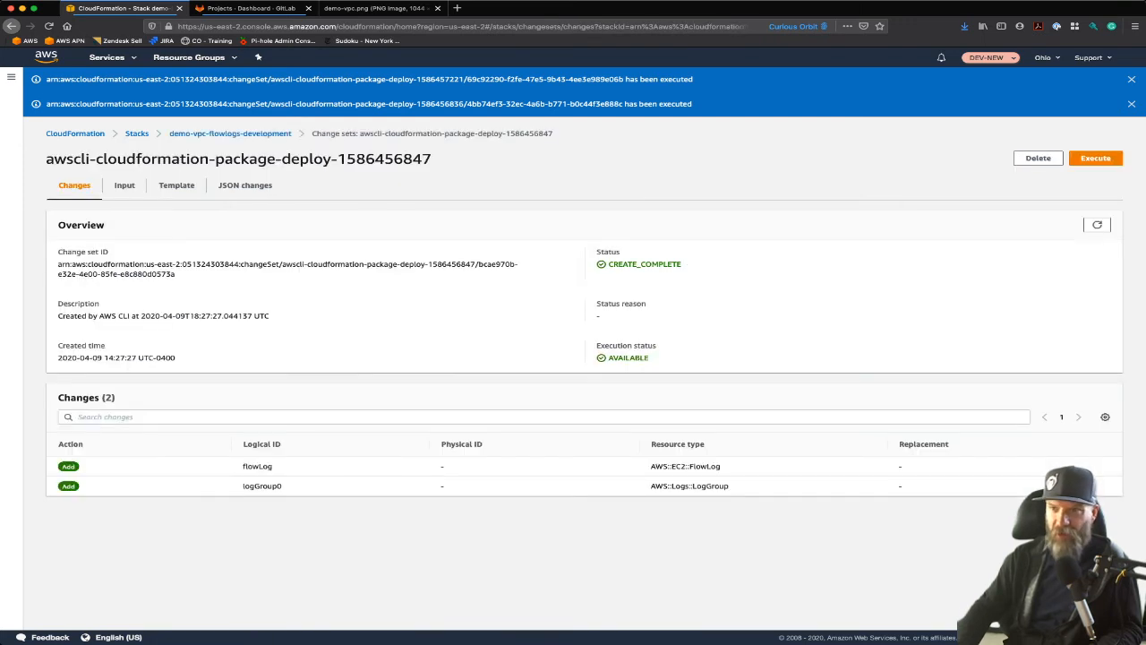
pyautogui.click(1095, 159)
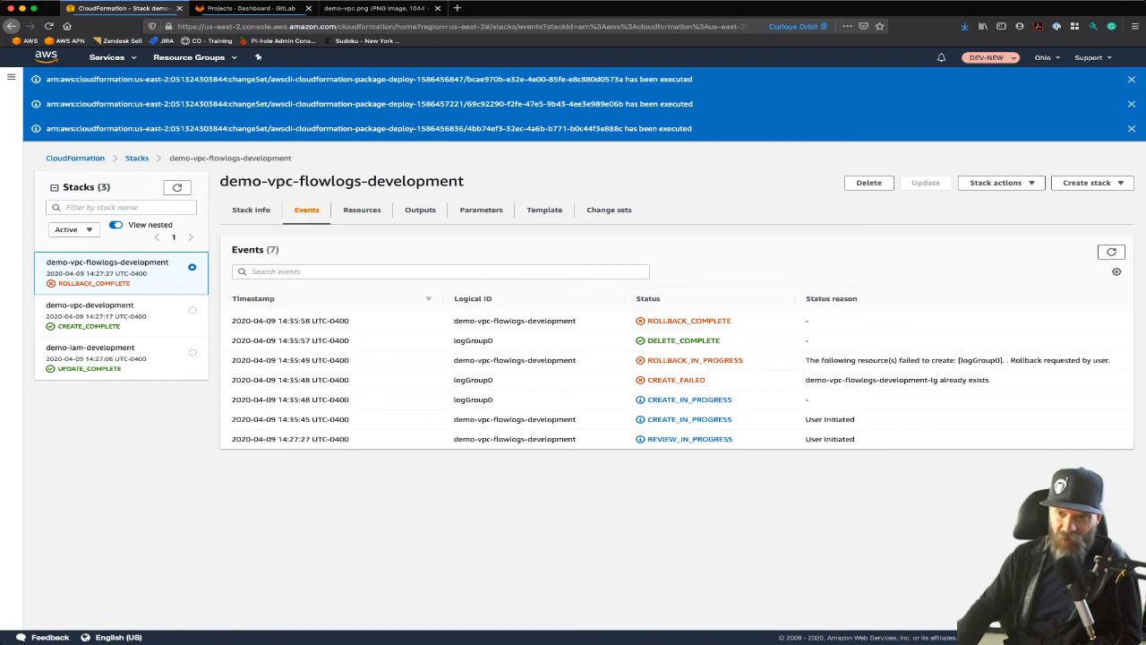
pyautogui.tripleClick(897, 380)
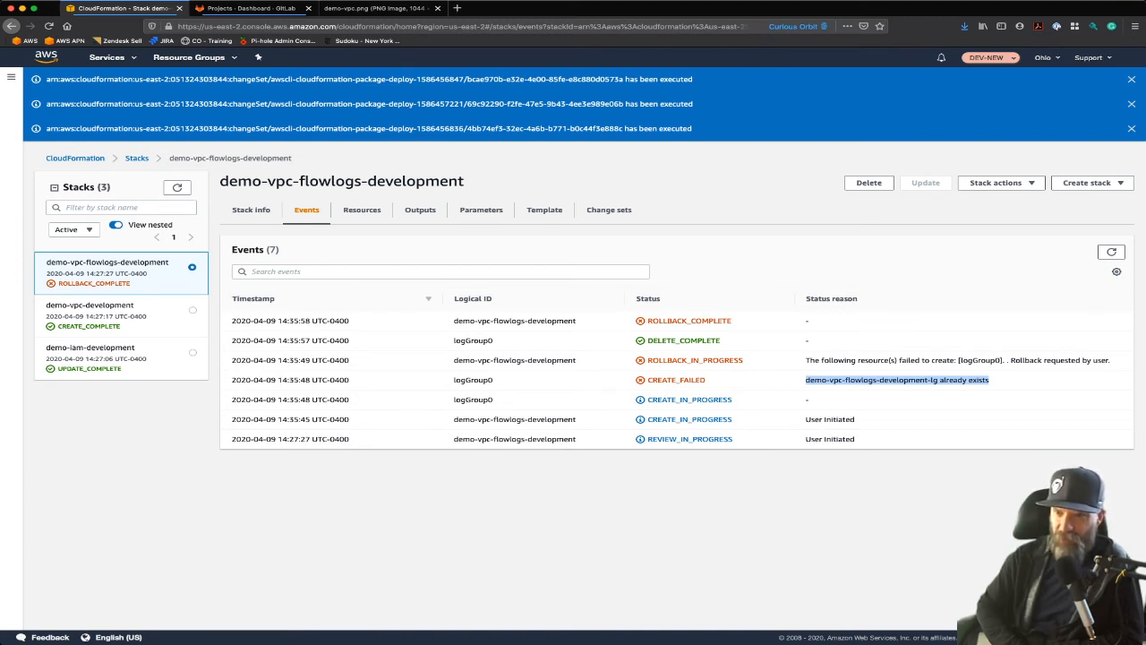
# Step: Disable termination protection on the demo-vpc-flowlogs-development stack and delete the stack
pyautogui.click(869, 183)
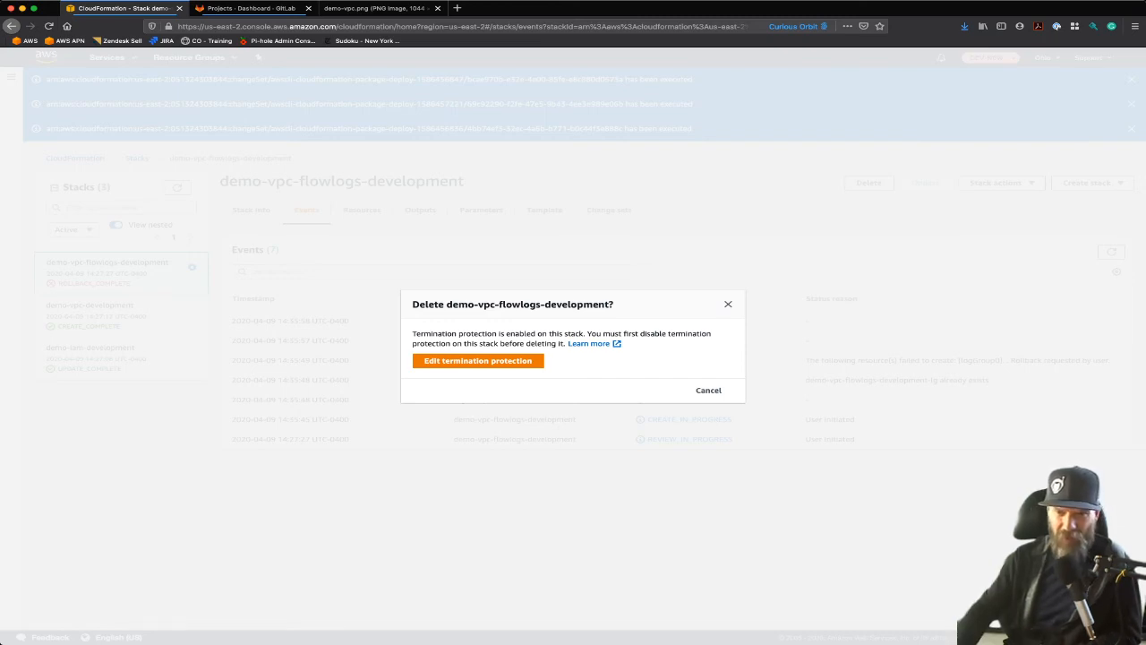
pyautogui.click(477, 360)
pyautogui.click(416, 360)
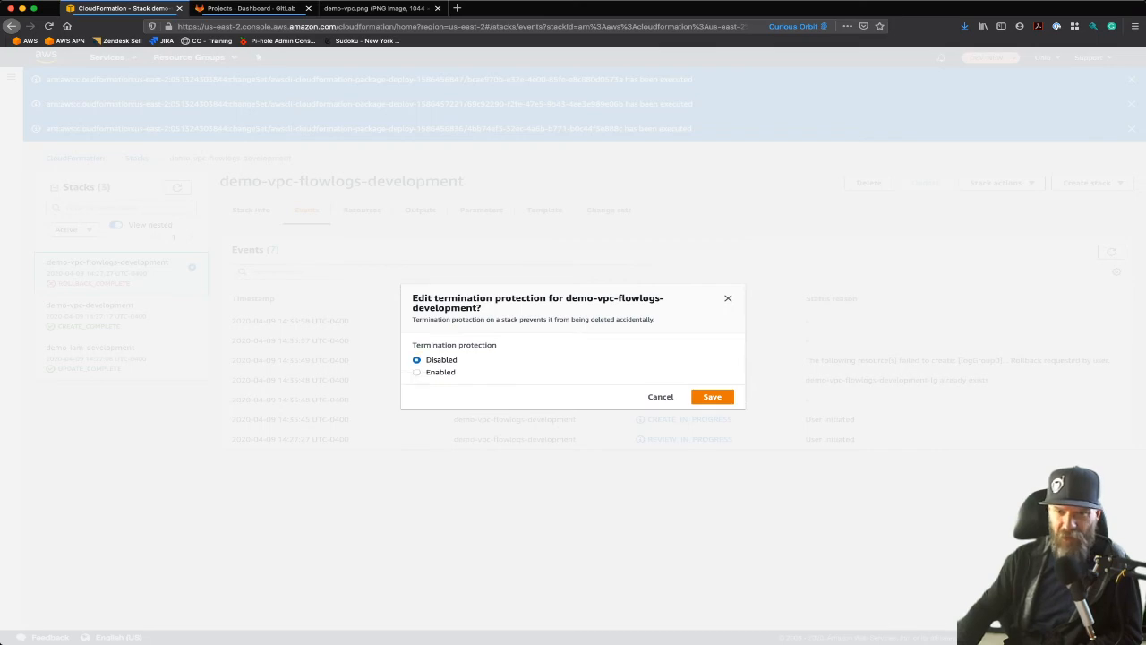
pyautogui.click(712, 396)
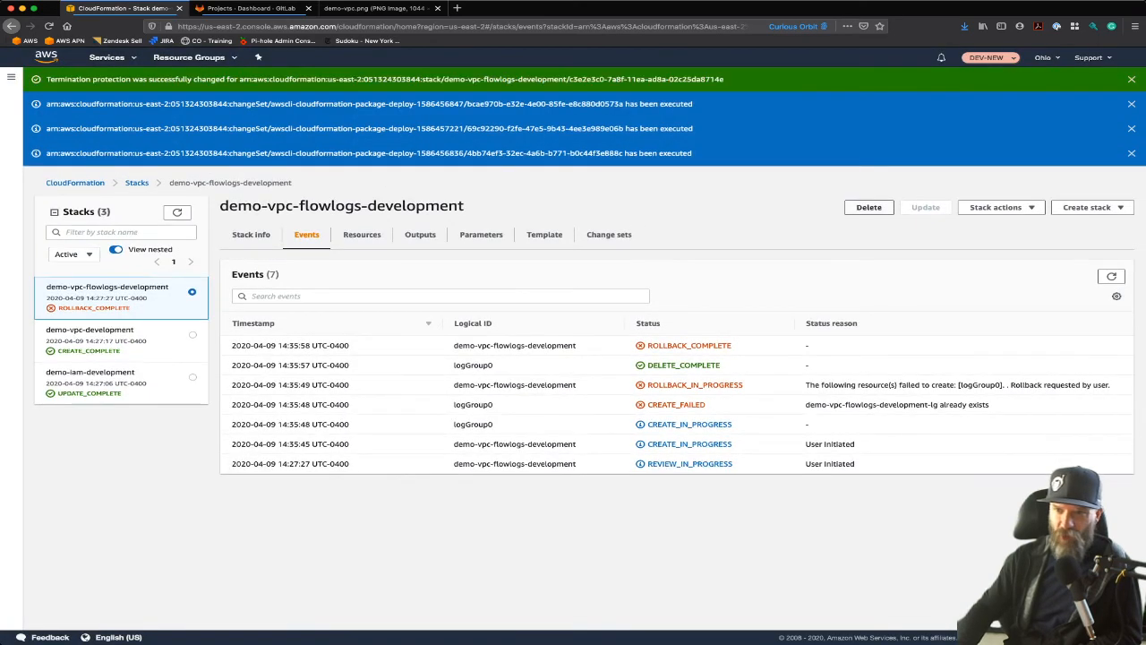
pyautogui.click(869, 207)
pyautogui.click(697, 380)
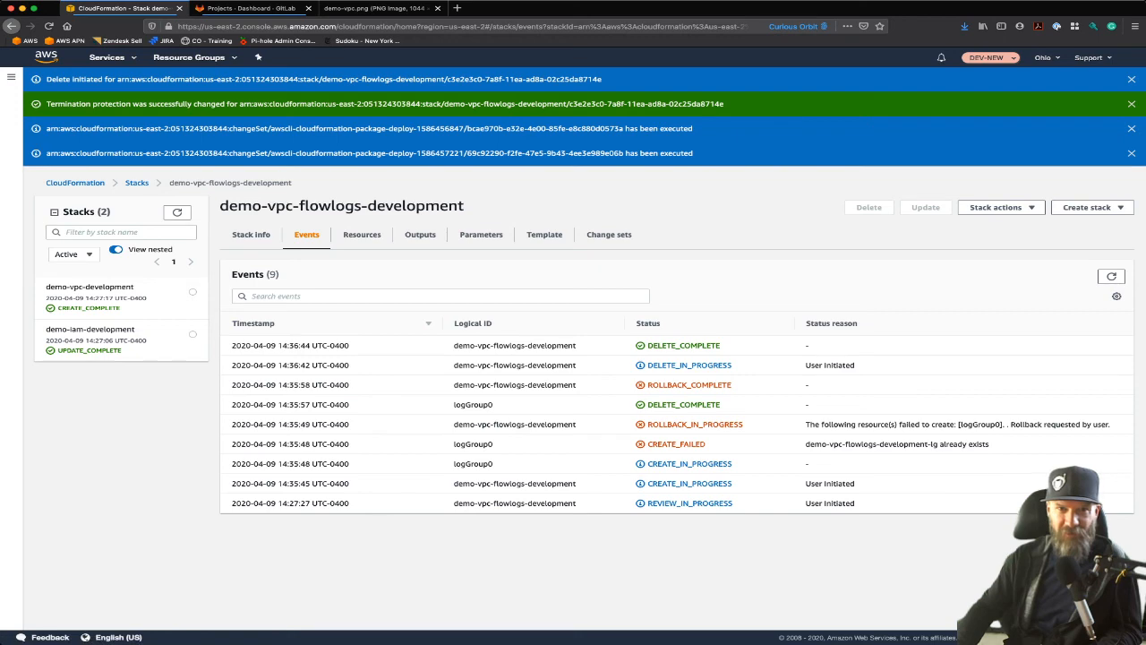
# Step: Open the AWS Management Console separately, find the CloudWatch service and show its log groups
pyautogui.keyDown('super'); pyautogui.click(45, 57); pyautogui.keyUp('super')
pyautogui.click(256, 8)
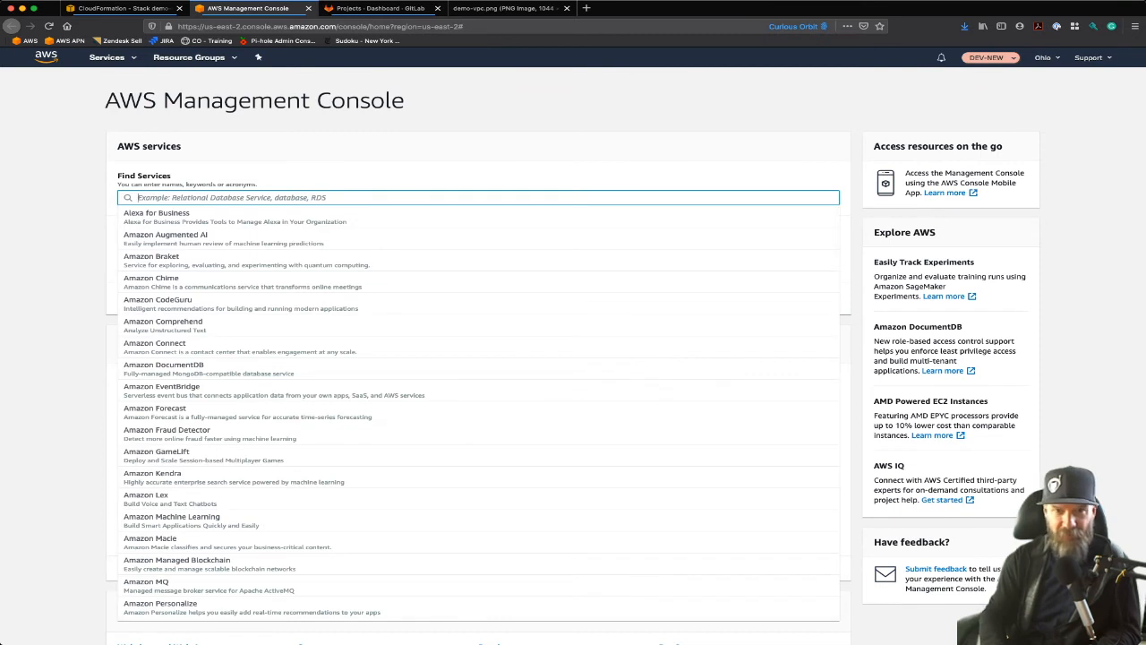
pyautogui.write('cloudwatch')
pyautogui.press('Return')
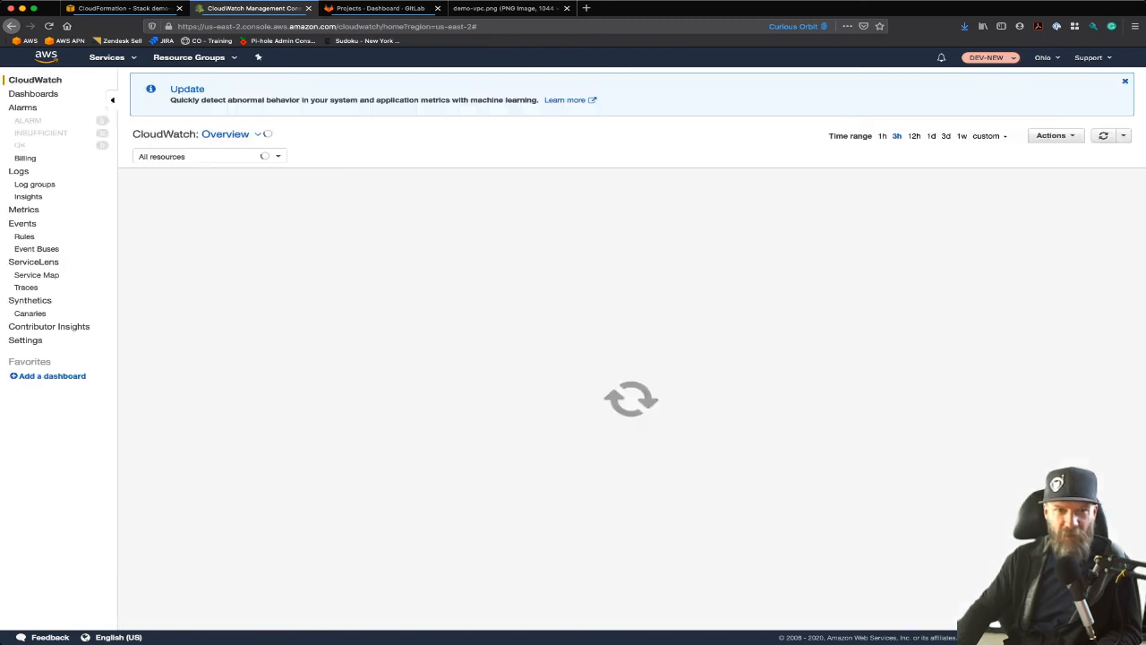
pyautogui.click(34, 183)
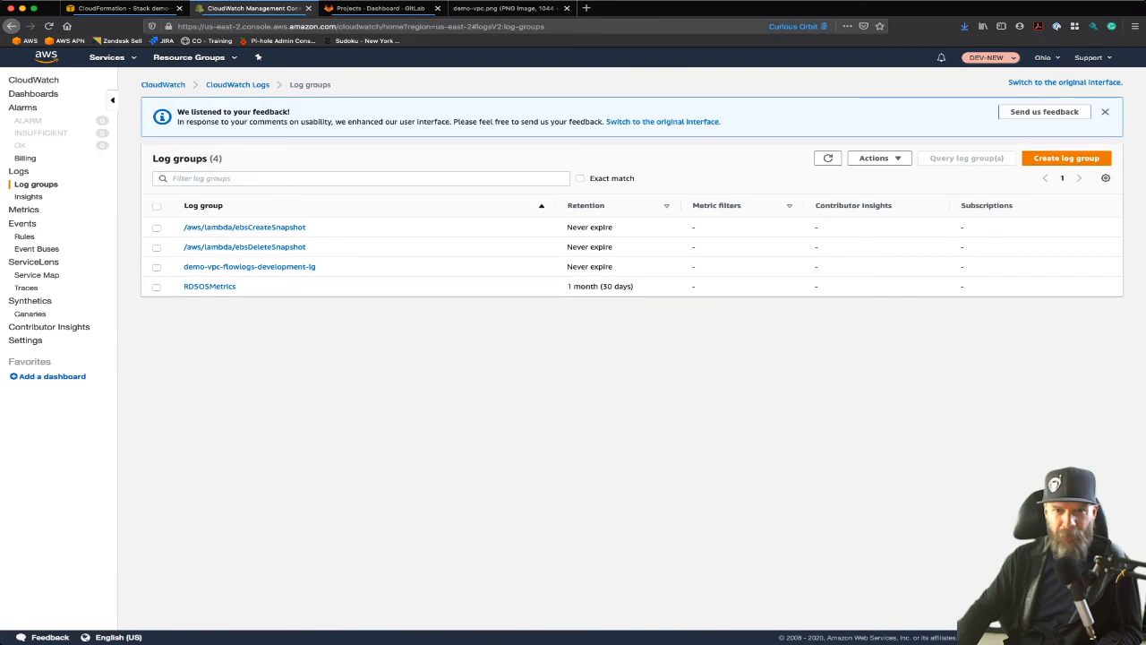
# Step: Delete the demo-vpc-flowlogs-development-lg log group, confirming the deletion with "Delete"
pyautogui.click(157, 267)
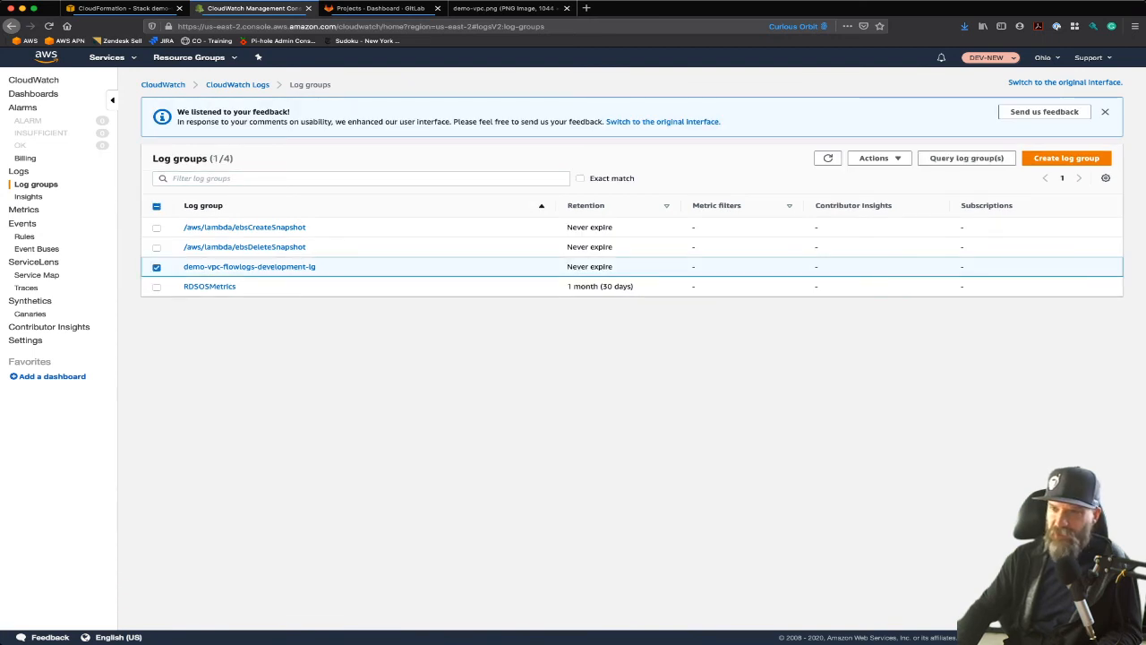
pyautogui.click(880, 157)
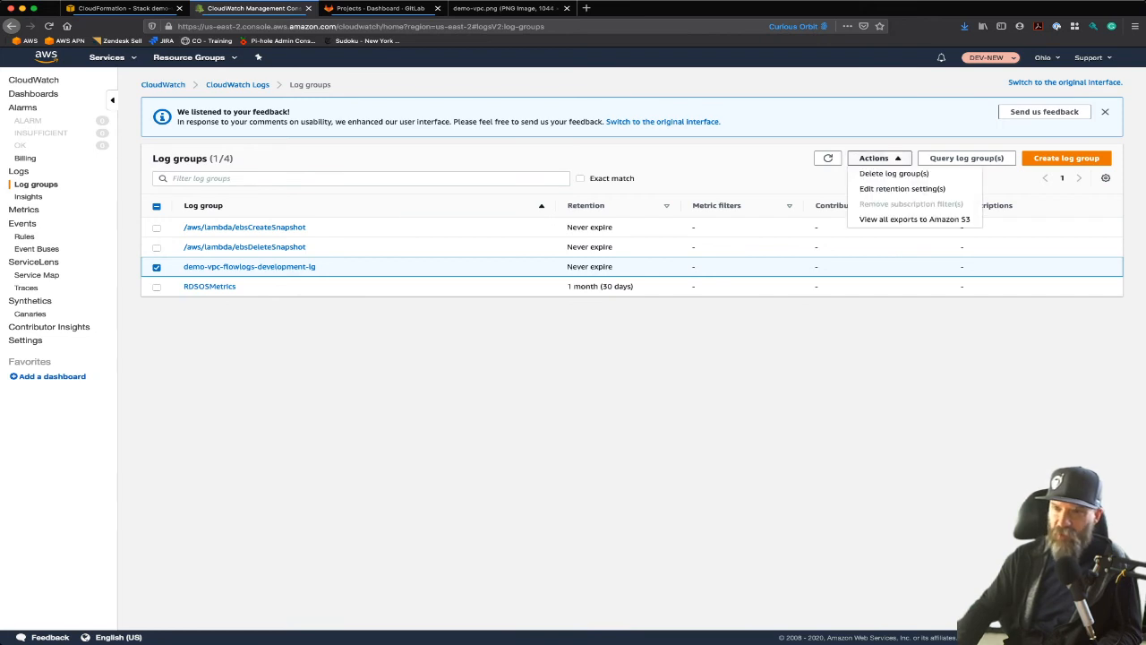
pyautogui.click(894, 173)
pyautogui.click(633, 192)
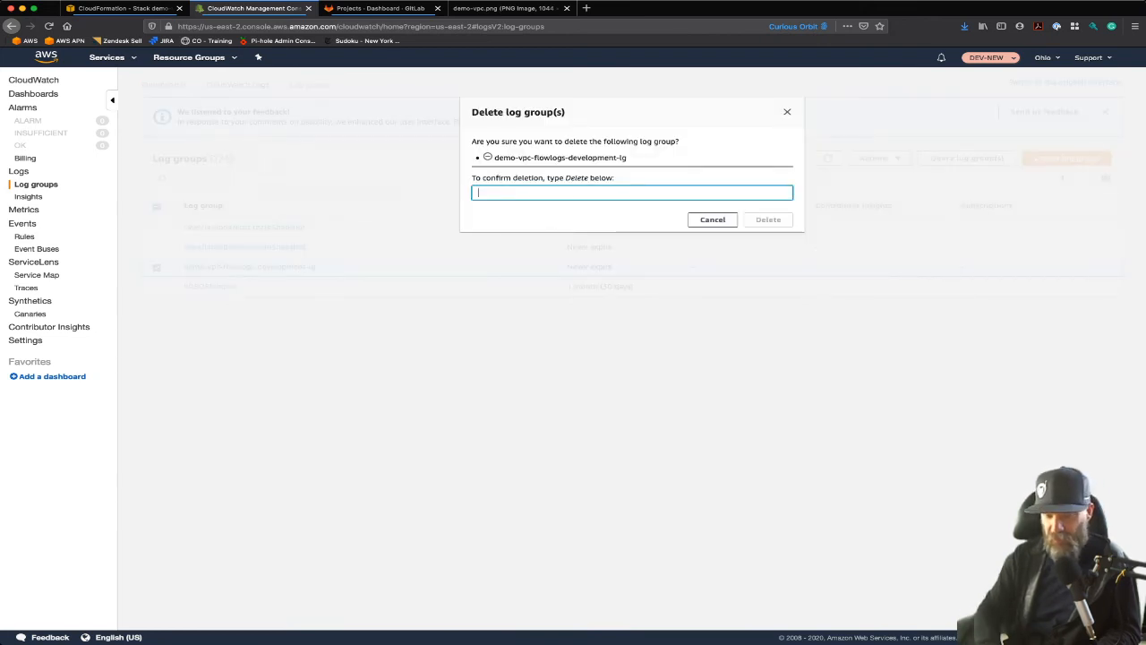
pyautogui.write('Delete')
pyautogui.click(768, 219)
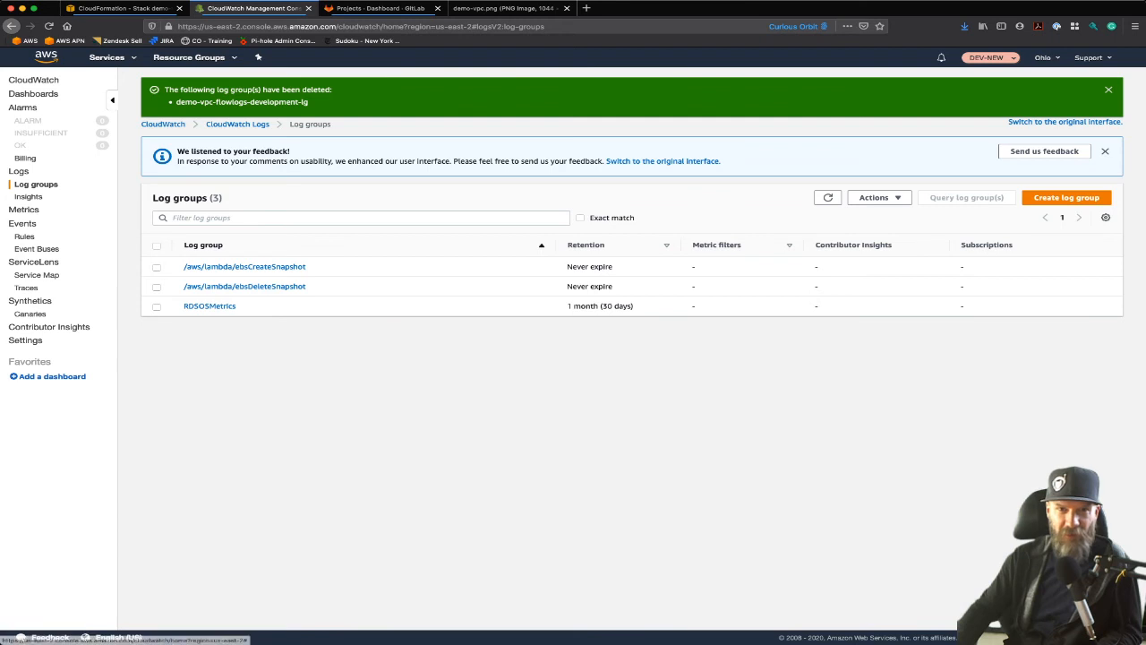
# Step: Return to CloudFormation and keep refreshing the stack list to check for a recreated demo-vpc-flowlogs-development stack
pyautogui.click(129, 8)
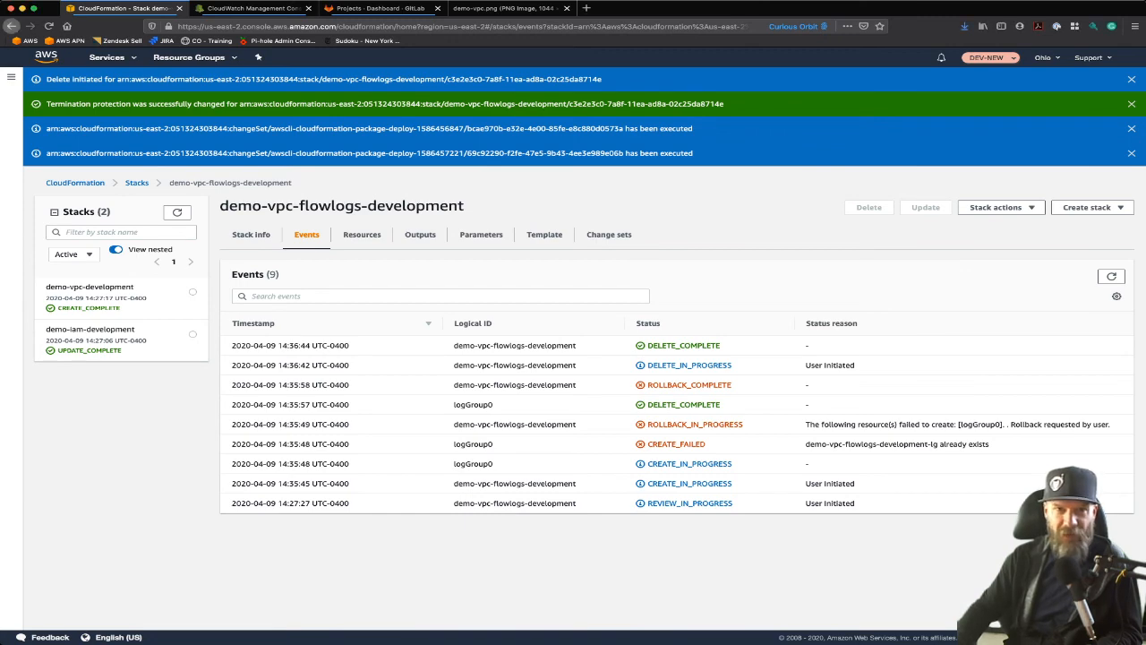
pyautogui.click(48, 26)
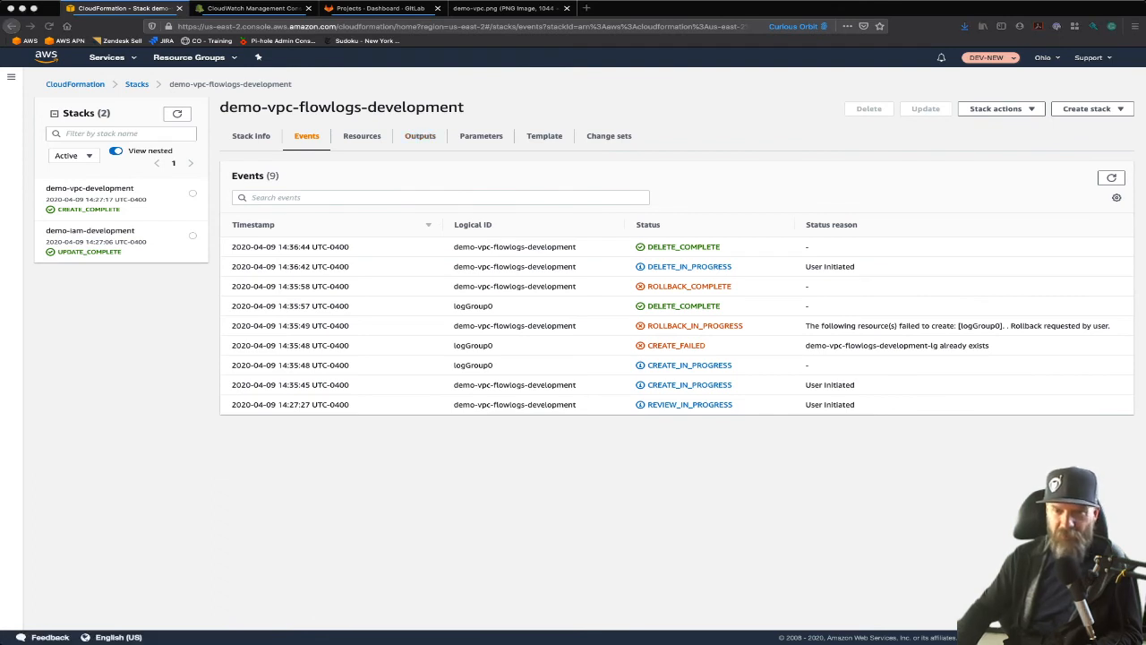
pyautogui.click(178, 114)
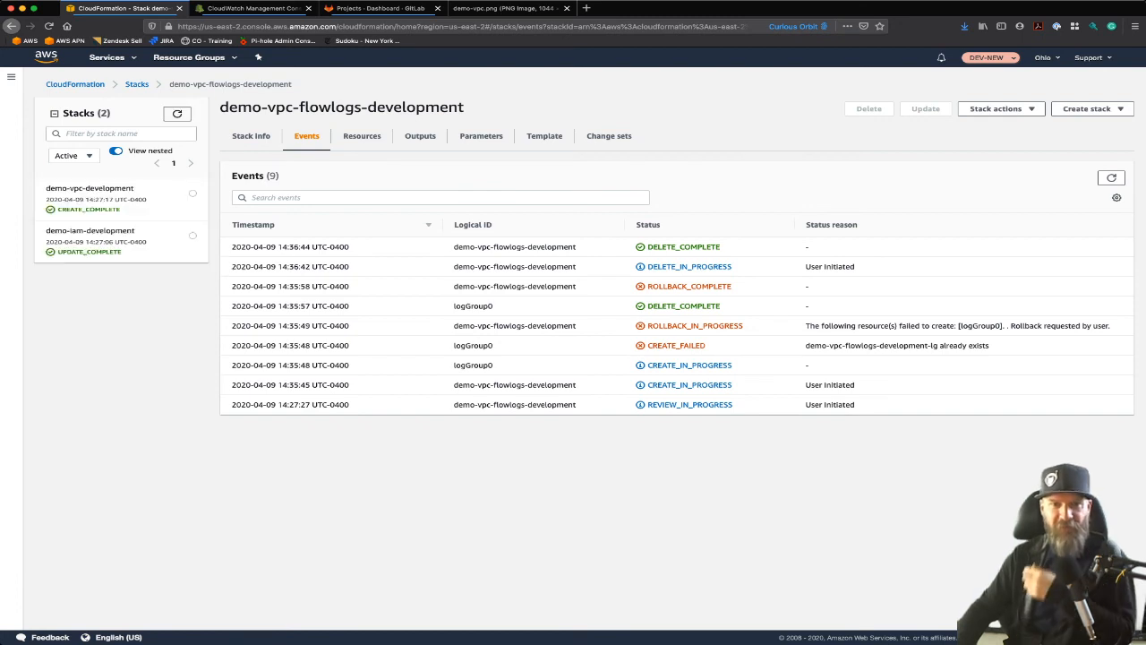
pyautogui.click(177, 114)
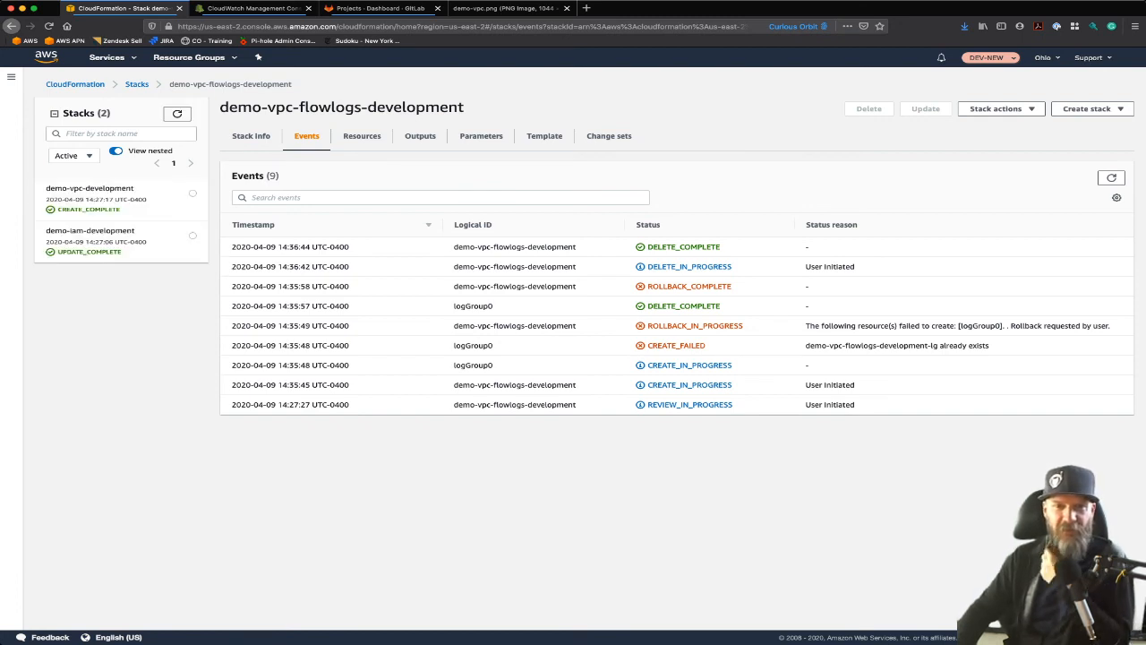
pyautogui.click(177, 114)
pyautogui.click(177, 114)
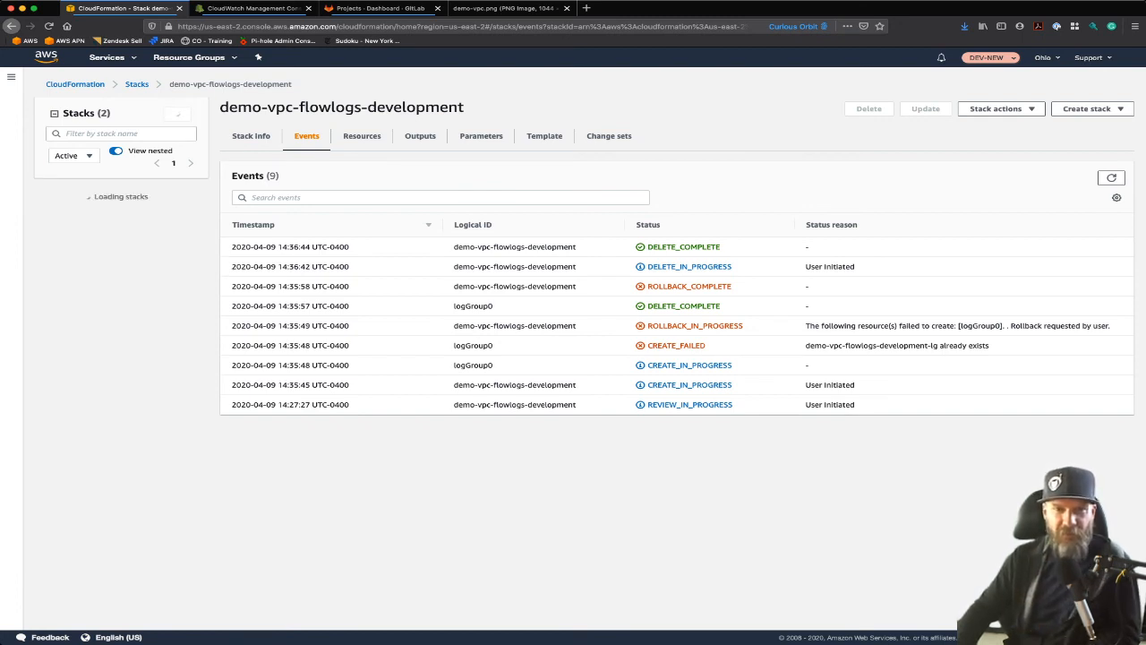
pyautogui.click(177, 114)
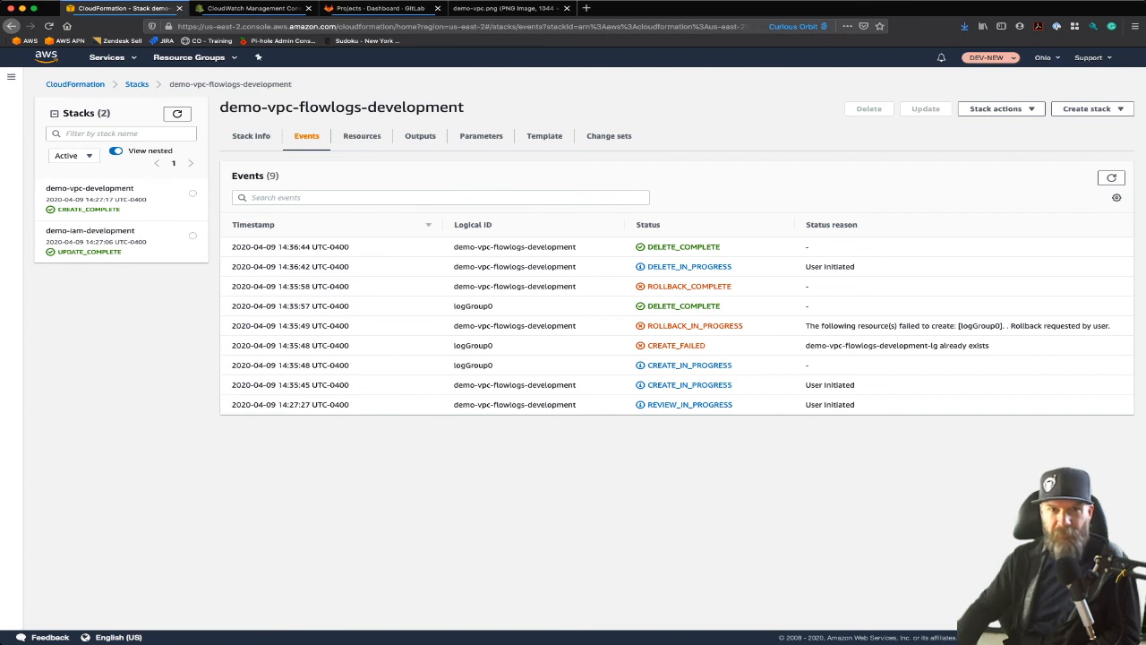
pyautogui.click(177, 114)
pyautogui.click(178, 113)
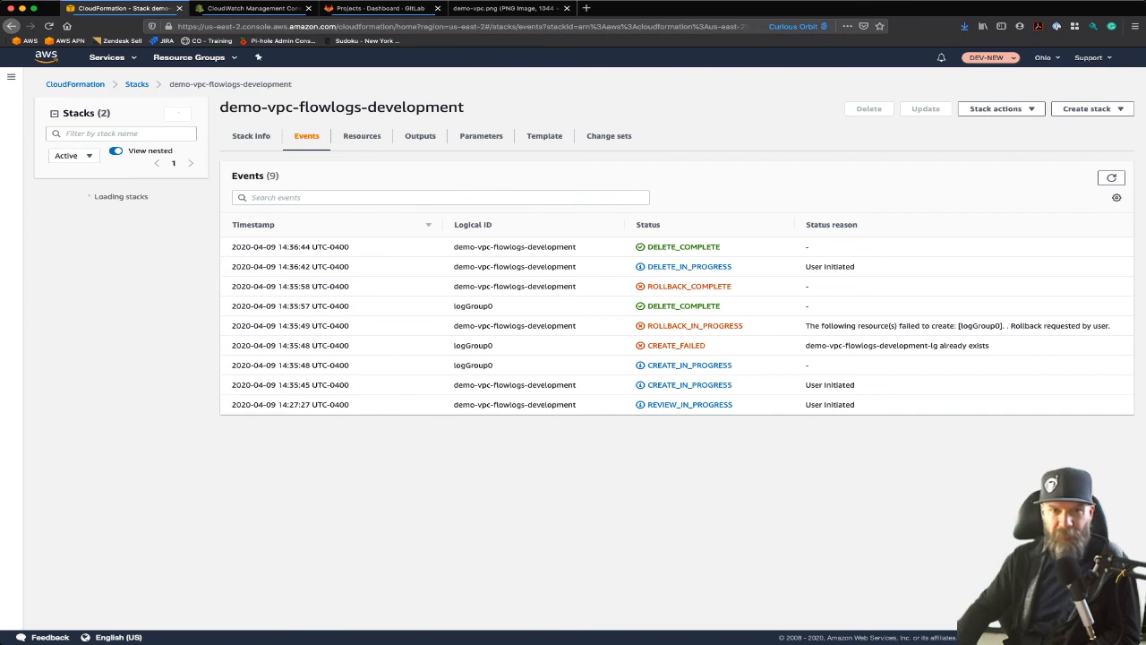
pyautogui.click(178, 114)
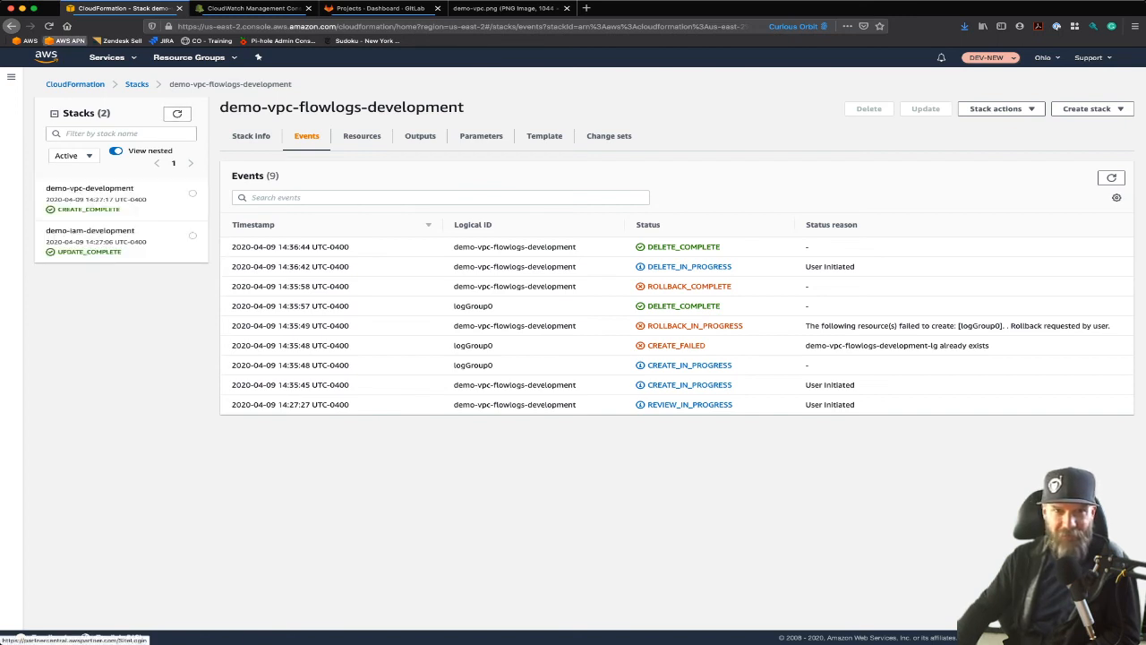
pyautogui.click(48, 26)
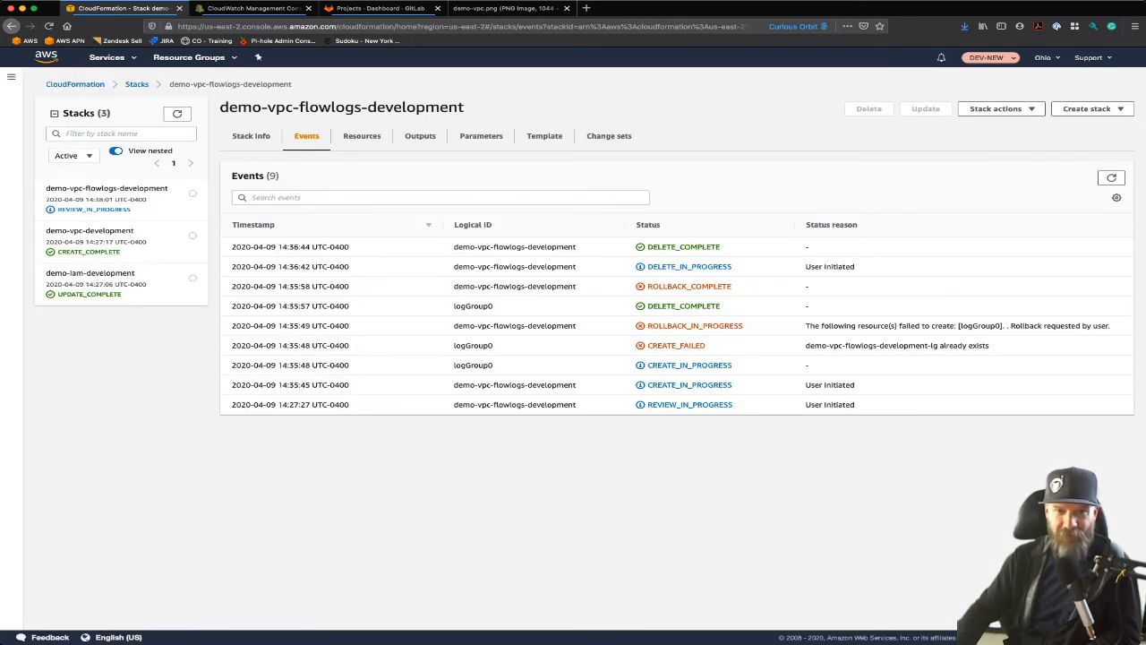
# Step: Execute the new change set of demo-vpc-flowlogs-development, and view the demo-vpc.png diagram before returning to the stack events
pyautogui.click(609, 135)
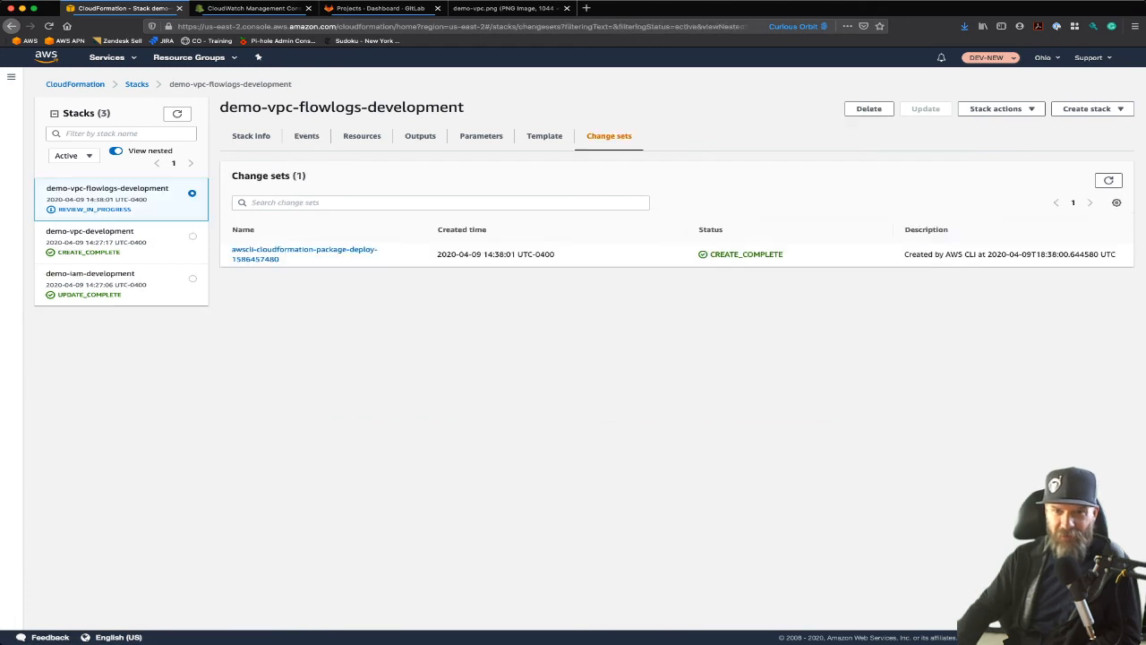
pyautogui.click(296, 250)
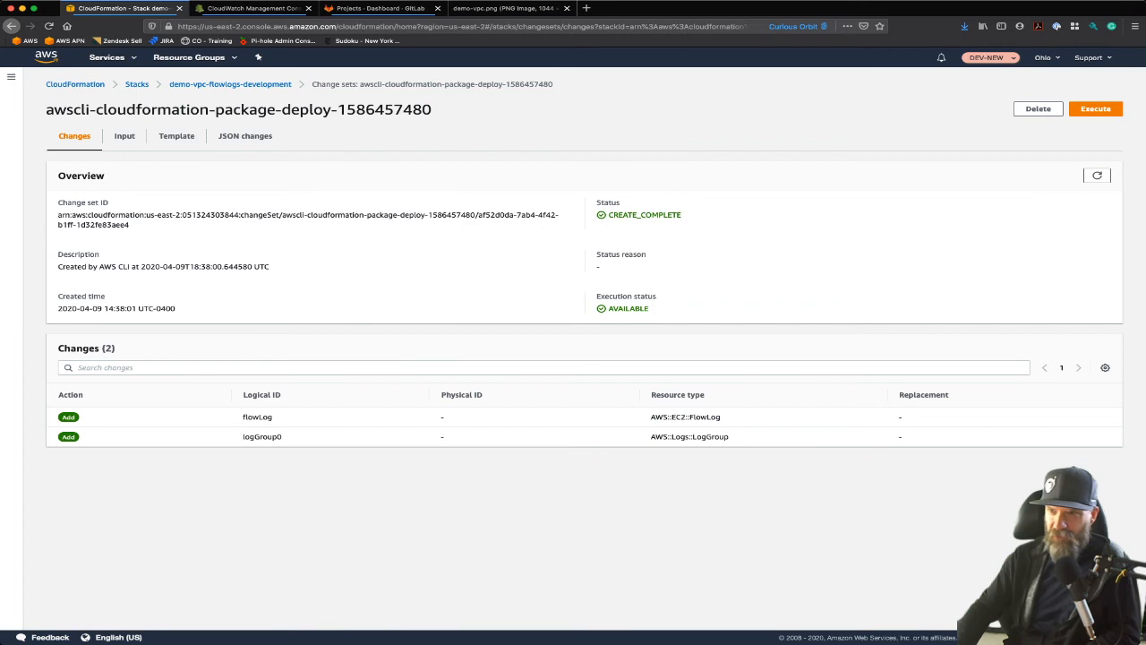
pyautogui.click(1096, 108)
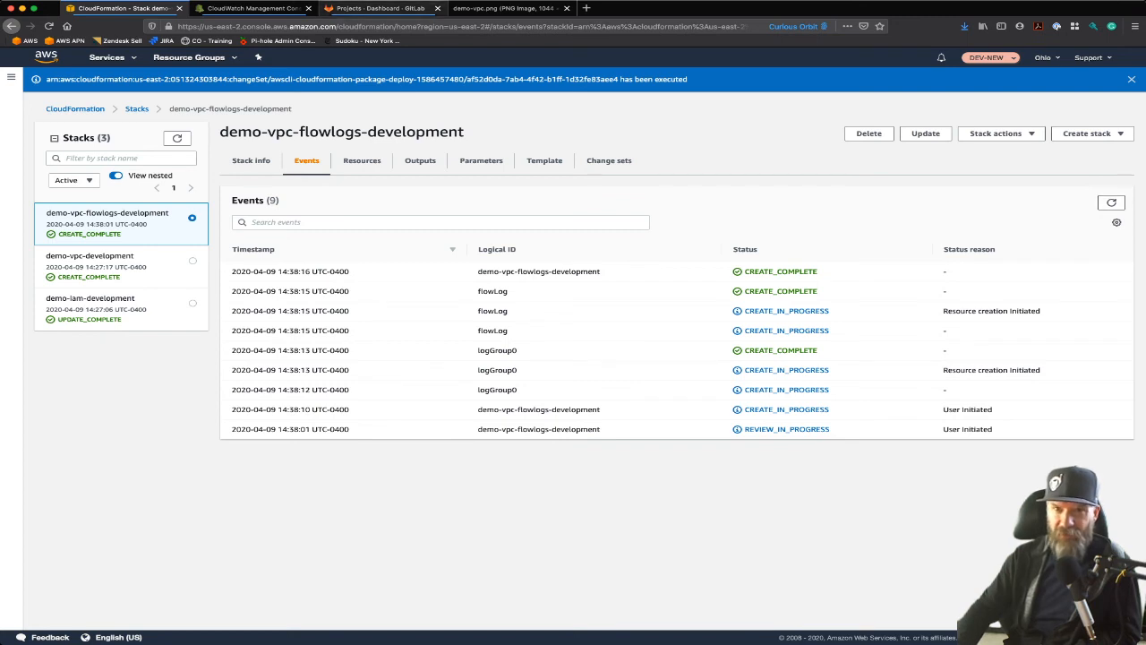
pyautogui.click(504, 8)
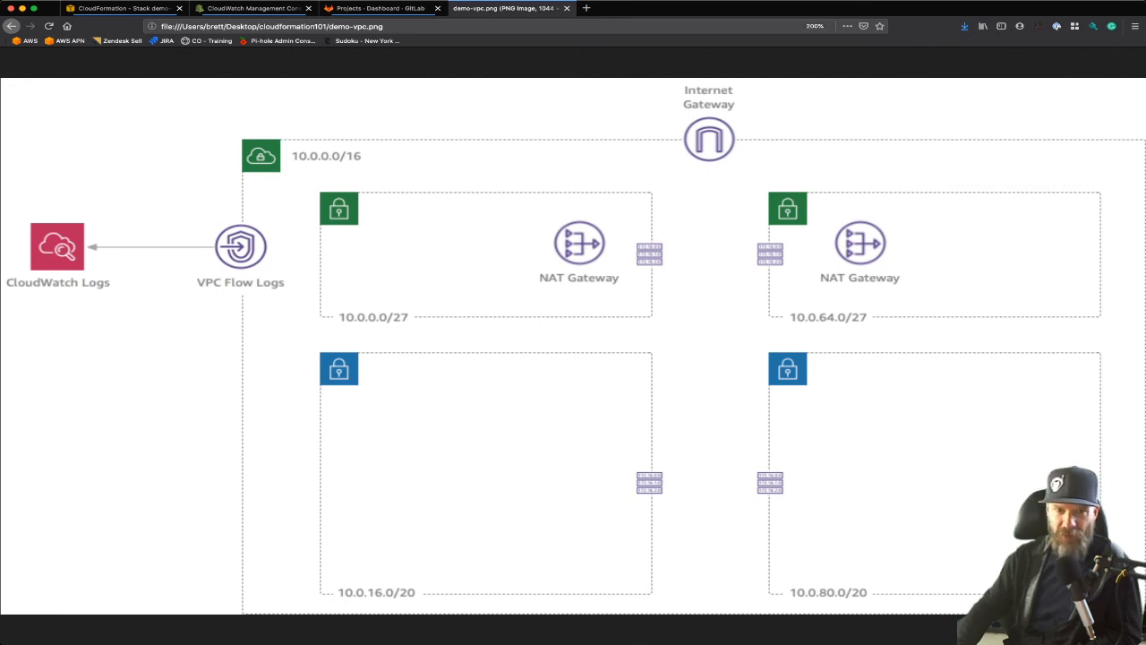
pyautogui.click(124, 8)
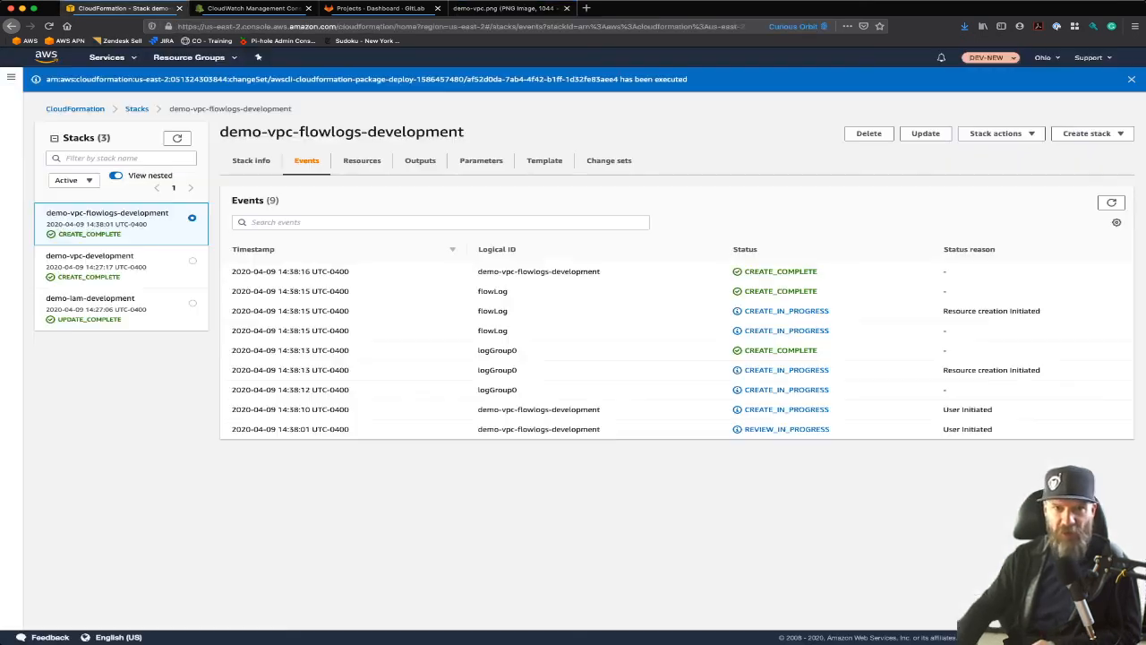
# Step: Open the VPC service, filter it to the demo VPC and show that VPC's details
pyautogui.click(108, 57)
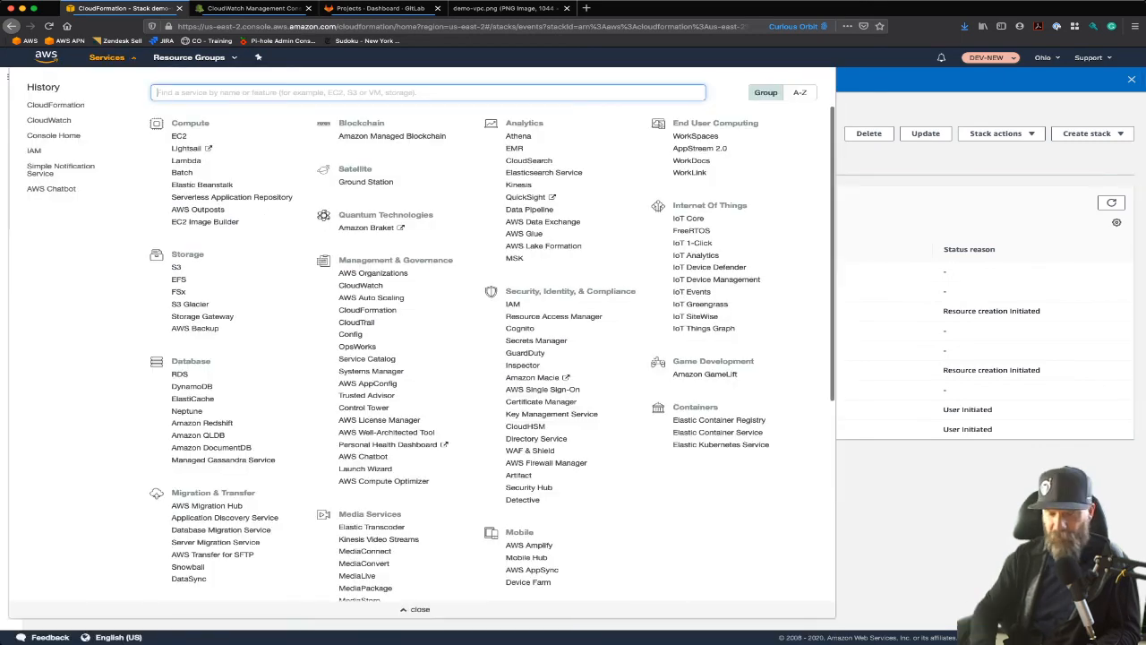
pyautogui.write('vpc')
pyautogui.press('Return')
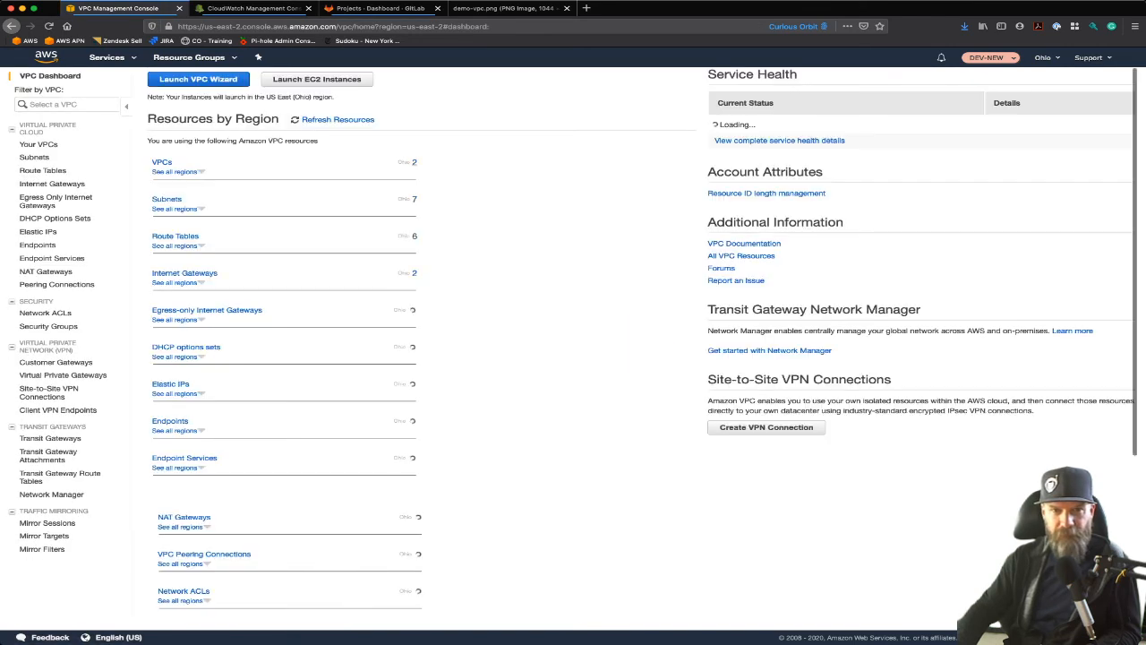
pyautogui.press('Return')
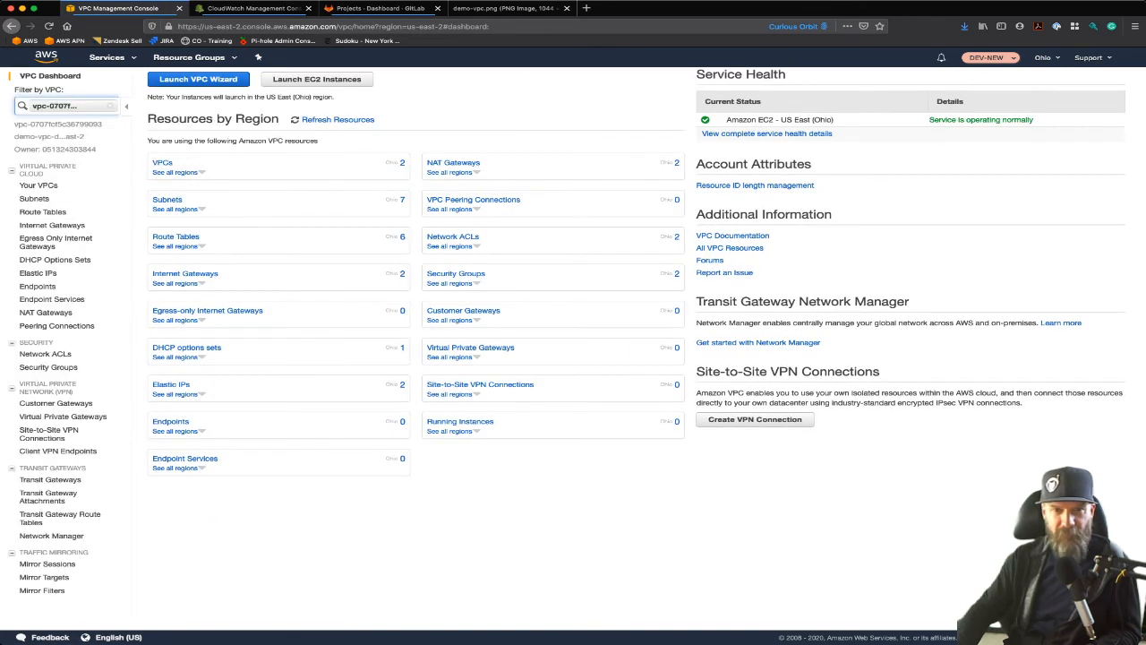
pyautogui.click(38, 185)
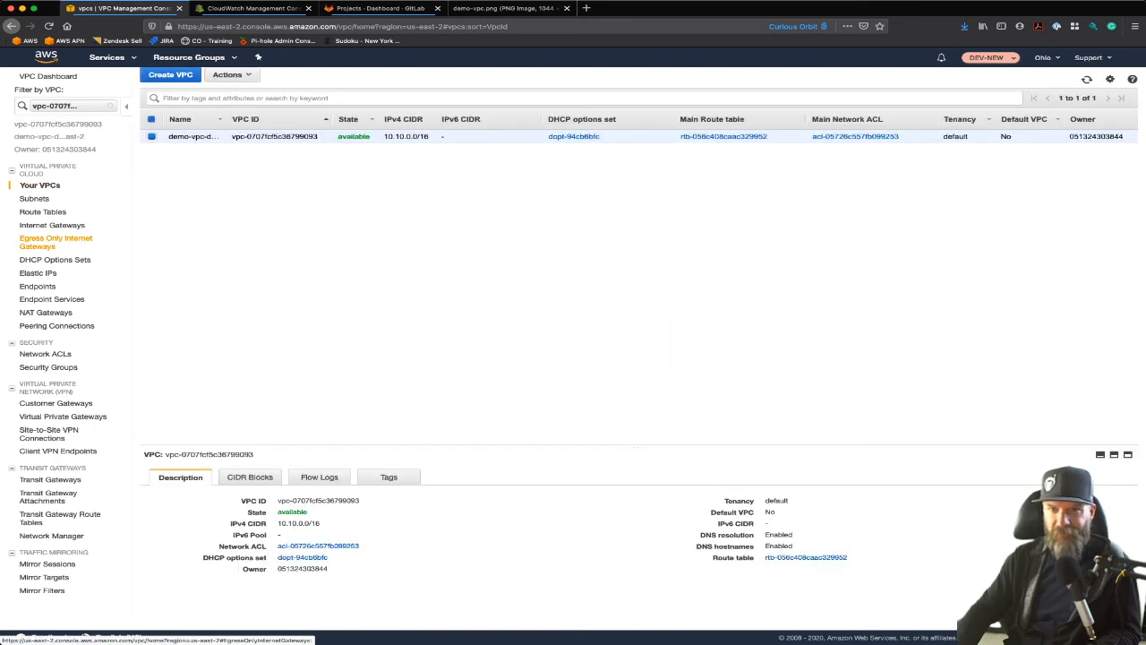
# Step: Review the VPC's subnets with a wider Name column and sorted by availability zone, and view its route tables
pyautogui.click(34, 198)
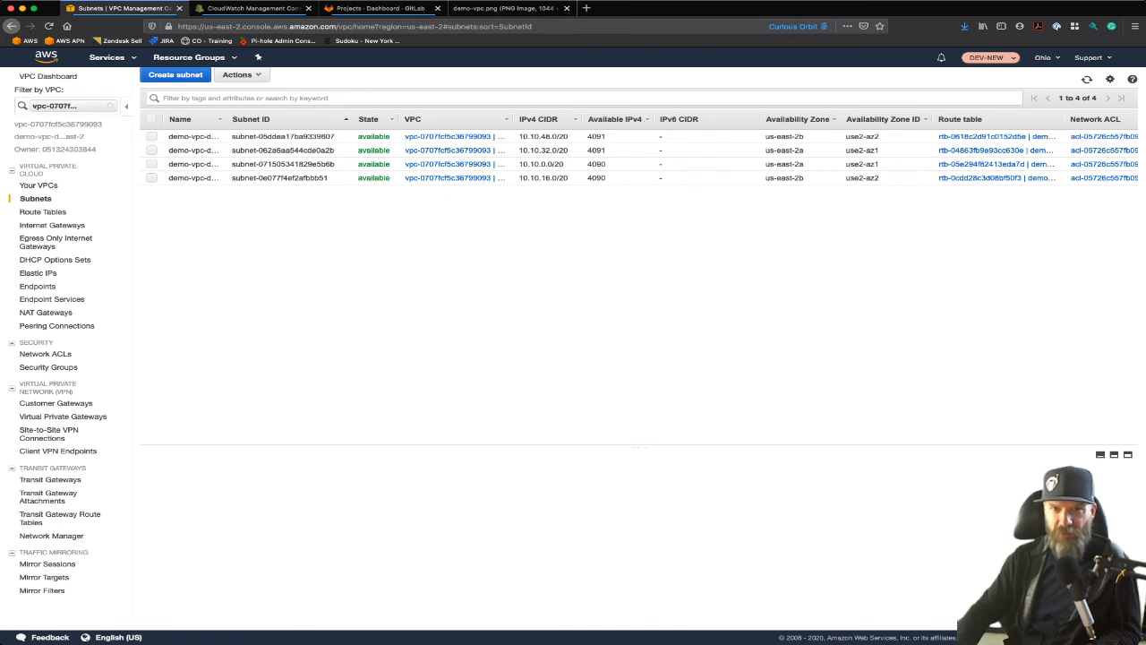
pyautogui.moveTo(226, 119); pyautogui.dragTo(308, 119)
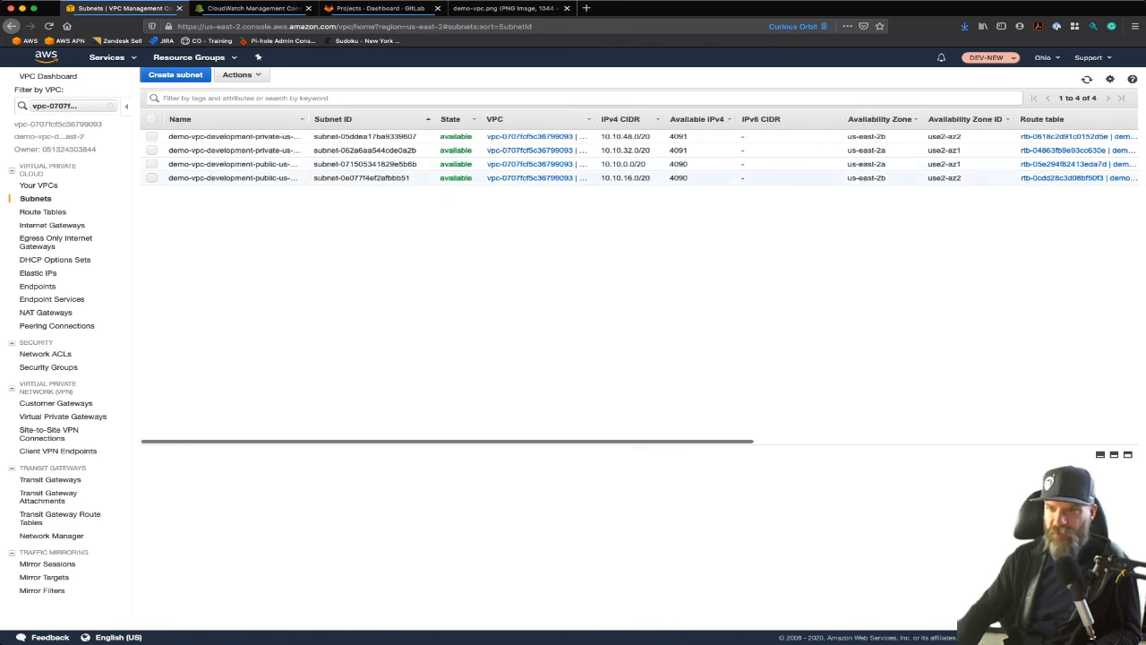
pyautogui.click(880, 119)
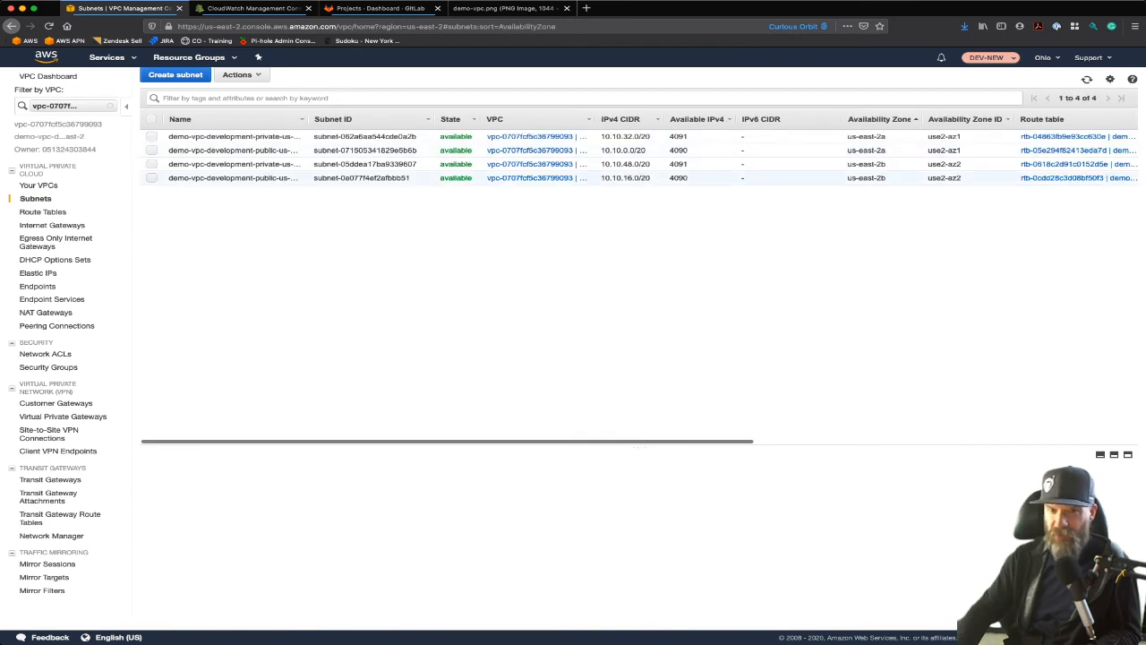
pyautogui.click(42, 211)
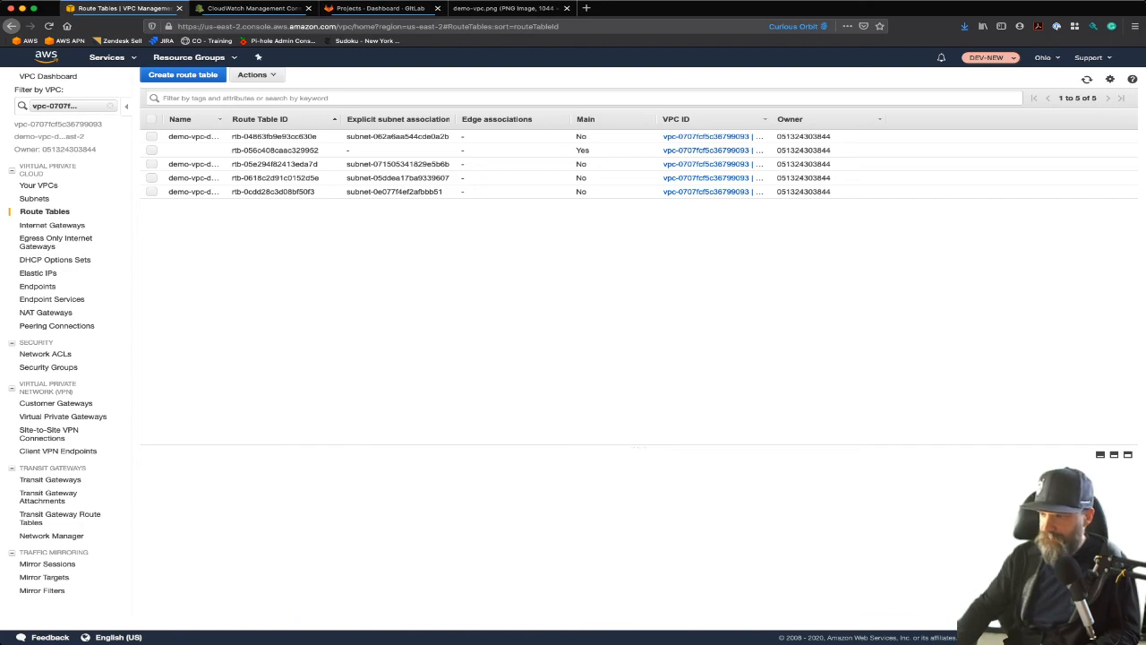
# Step: Switch to the code editor, close iam.yml and vpc-flowlogs.yml, and highlight the vpcCIDR default value in vpc.yml
pyautogui.press('super+Tab')
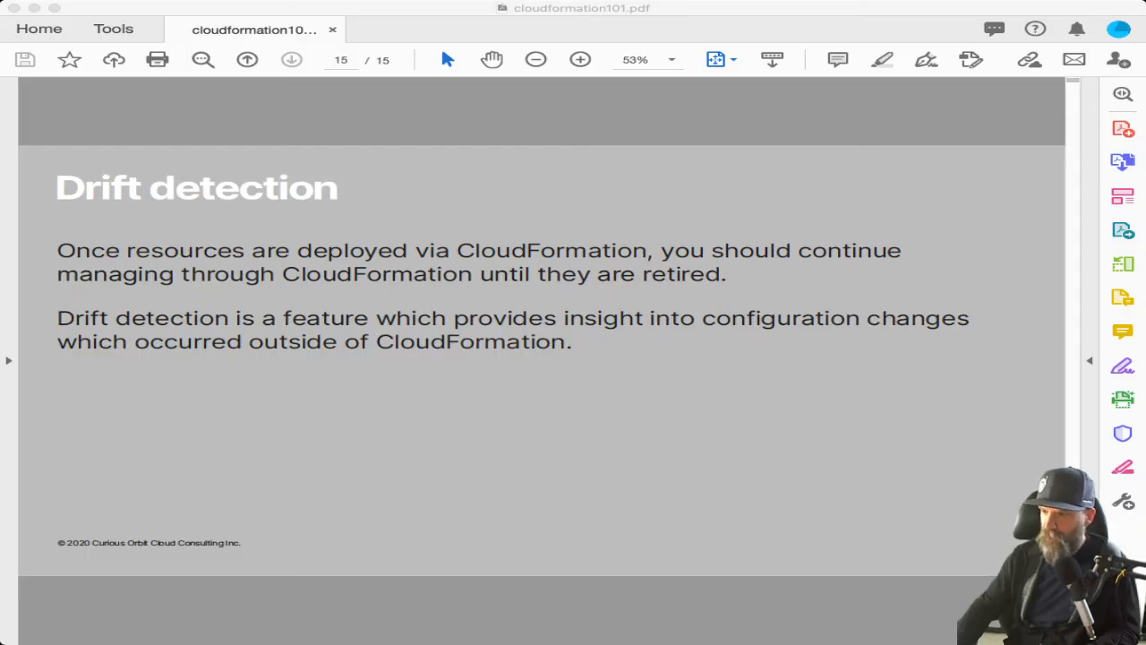
pyautogui.press('super+Tab')
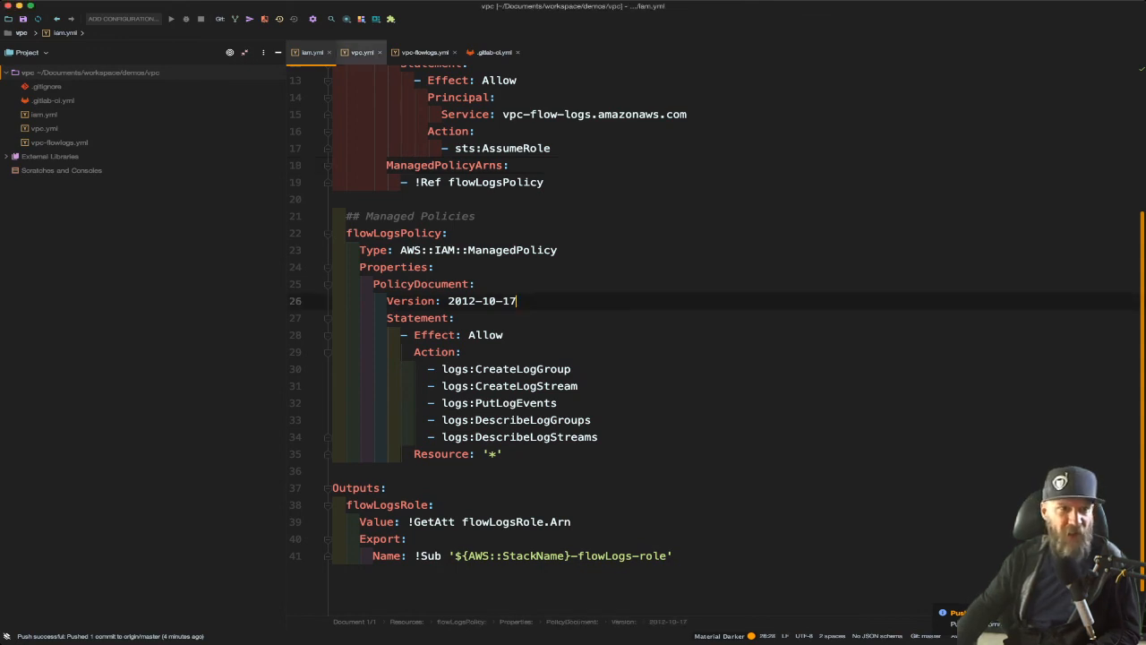
pyautogui.press('super+w')
pyautogui.click(406, 52)
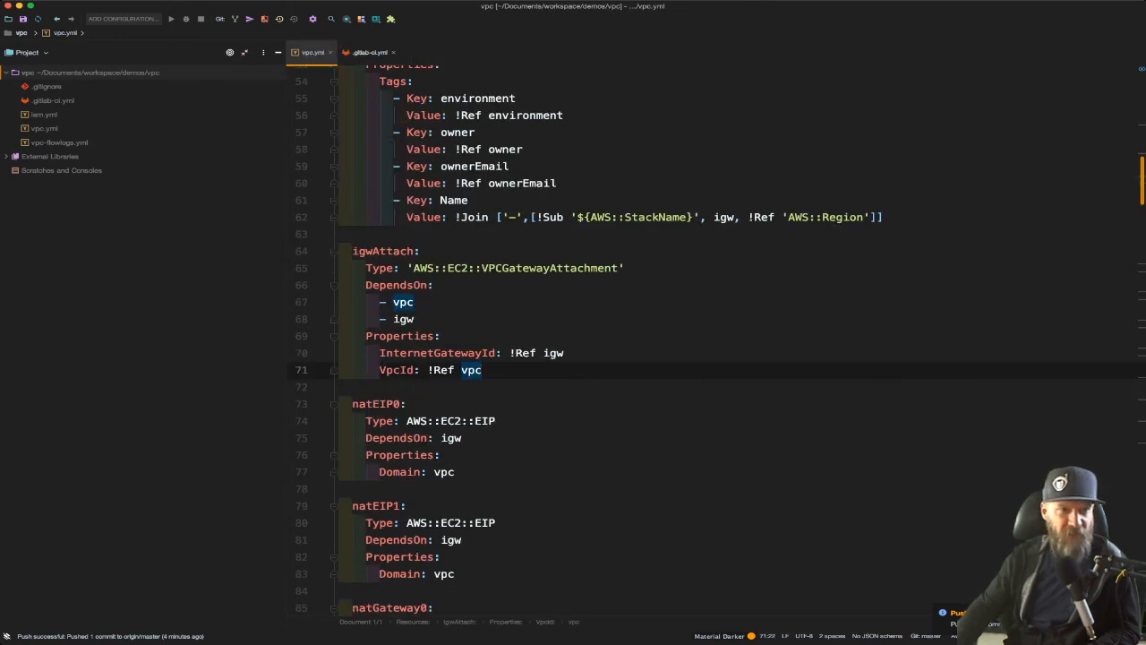
pyautogui.click(447, 184)
pyautogui.scroll(15, 447, 183)
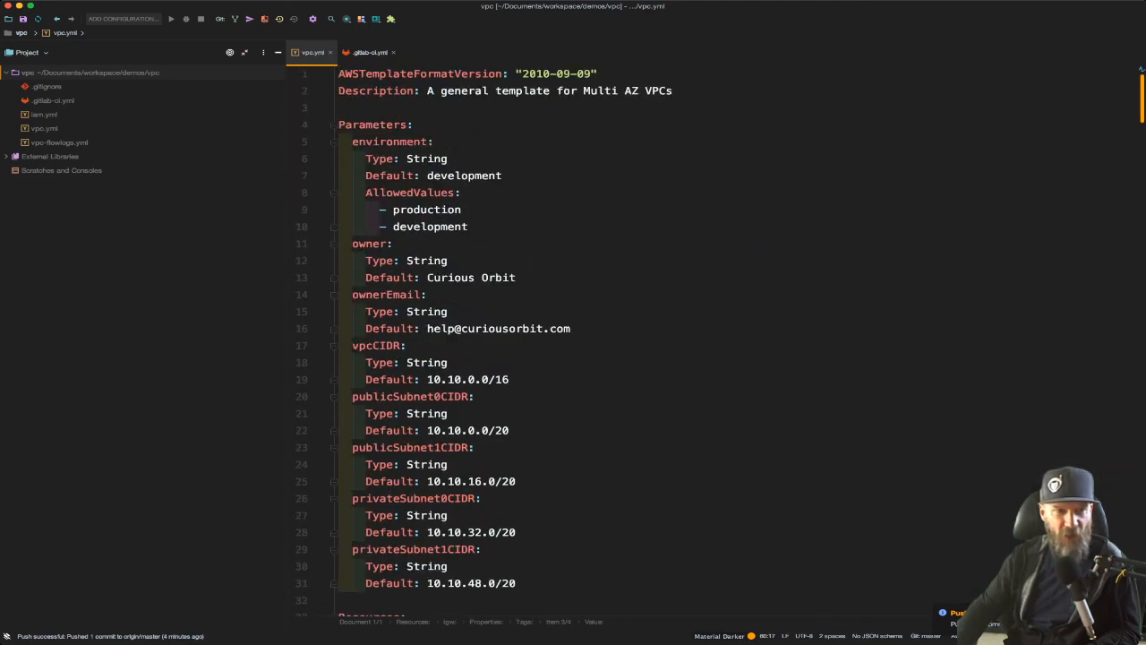
pyautogui.moveTo(427, 380); pyautogui.dragTo(510, 380)
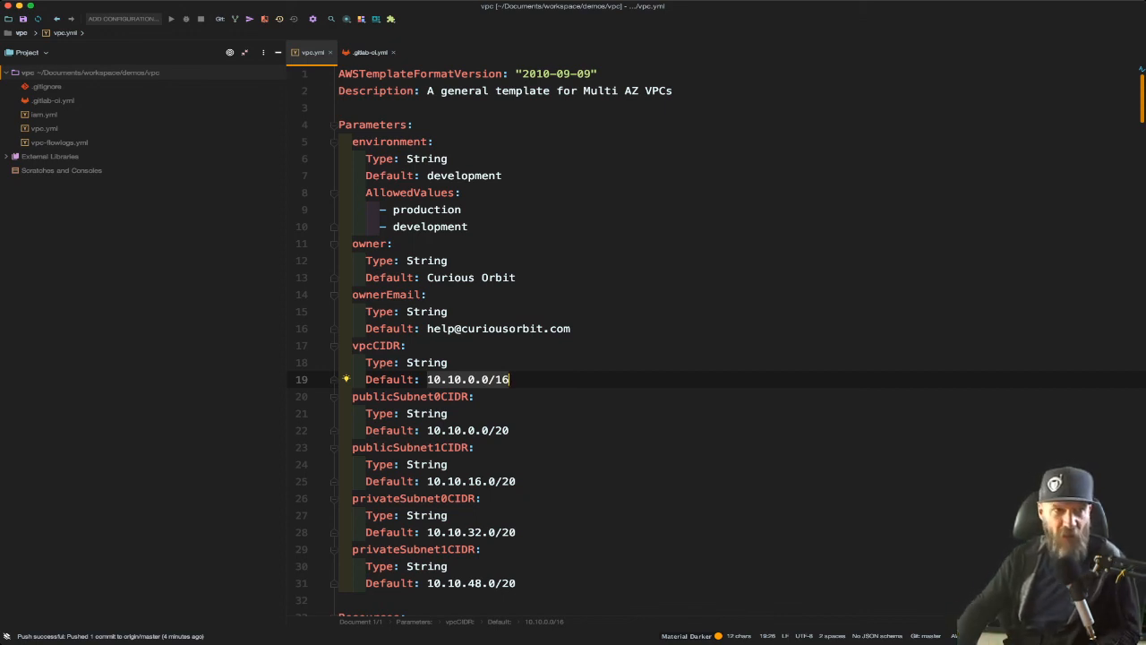
# Step: In .gitlab-ci.yml, add the --parameter-overrides option before --profile in the vpc-deploy job's cloudformation deploy command
pyautogui.click(369, 53)
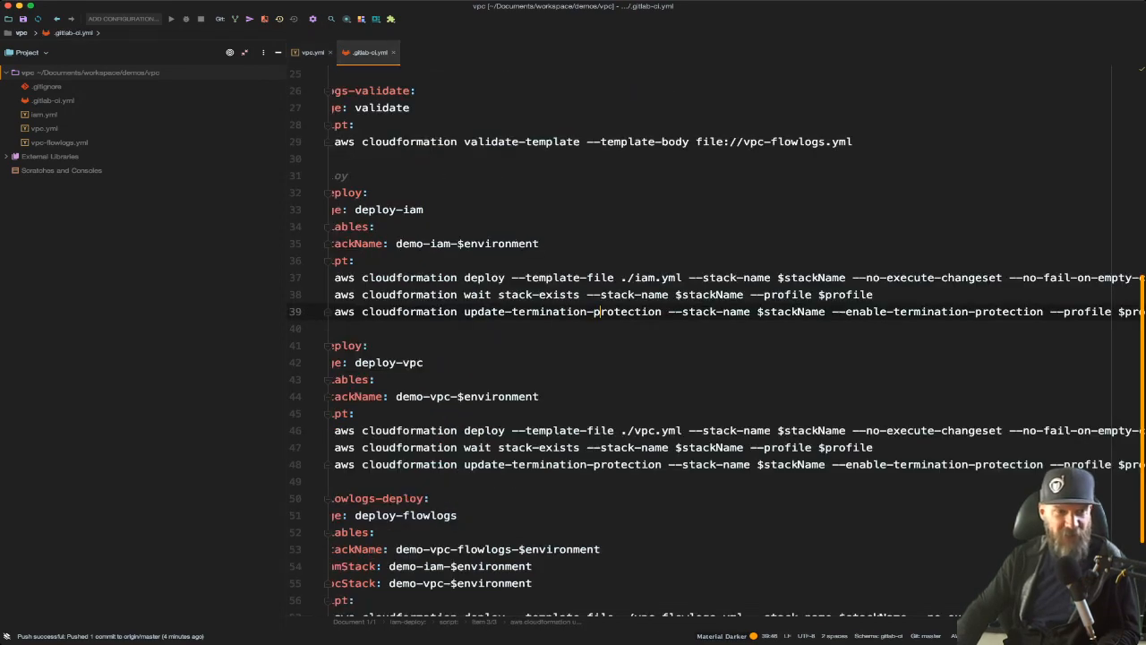
pyautogui.hscroll(-1, 717, 341)
pyautogui.scroll(-1, 717, 341)
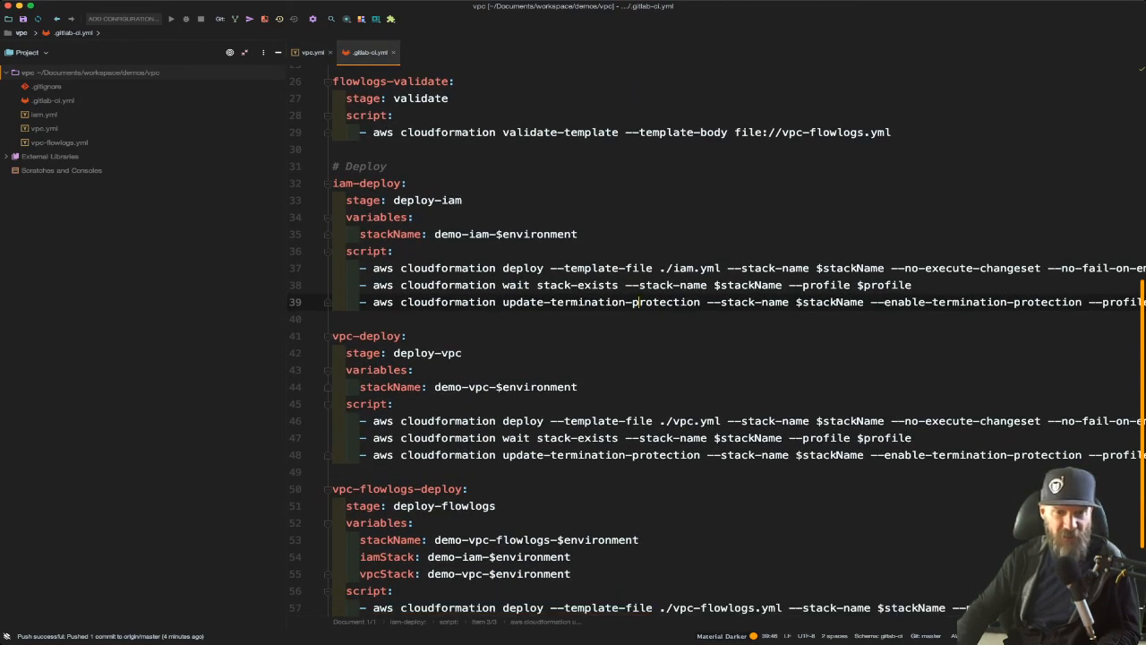
pyautogui.hscroll(10, 735, 340)
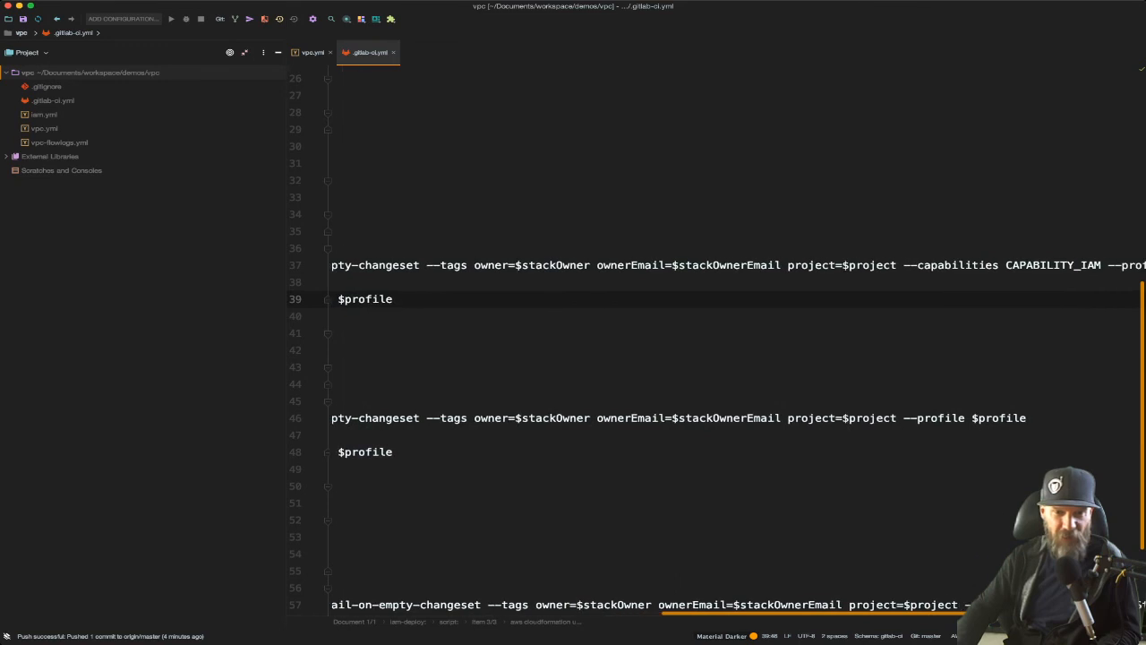
pyautogui.click(904, 418)
pyautogui.write('--parameter-')
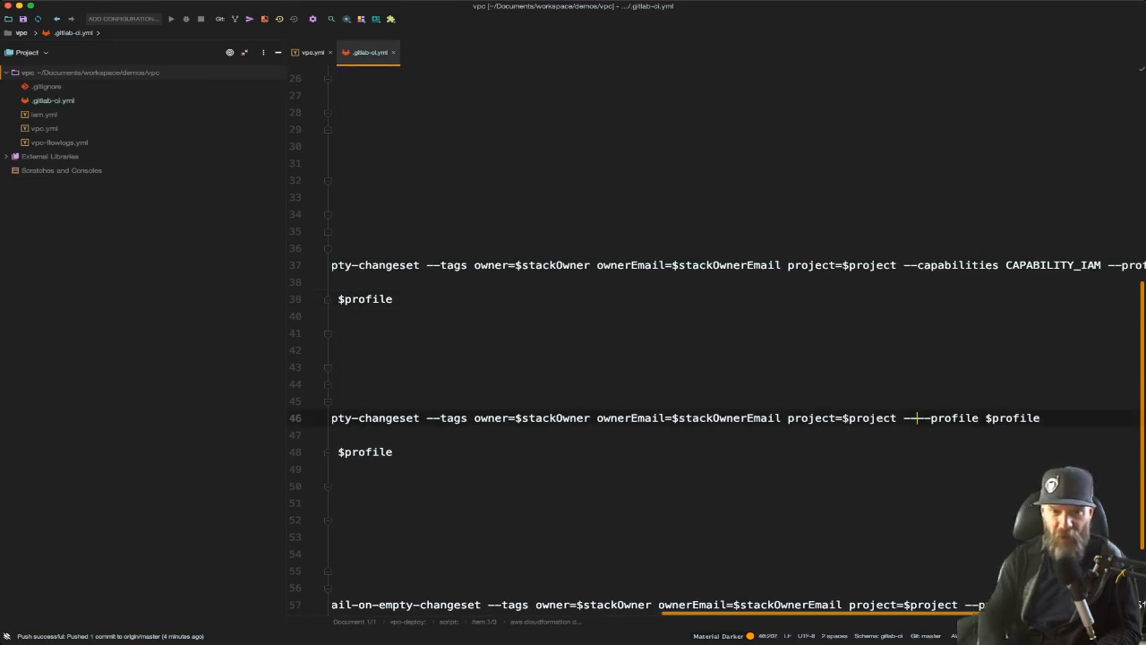
pyautogui.write('overr')
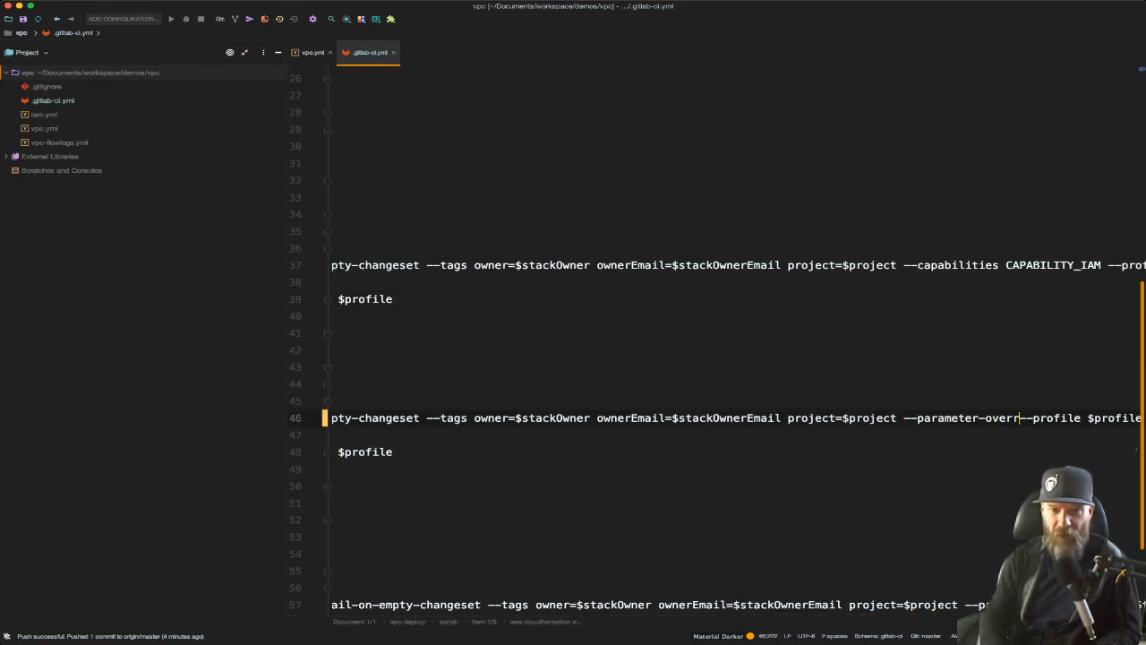
pyautogui.write('ides')
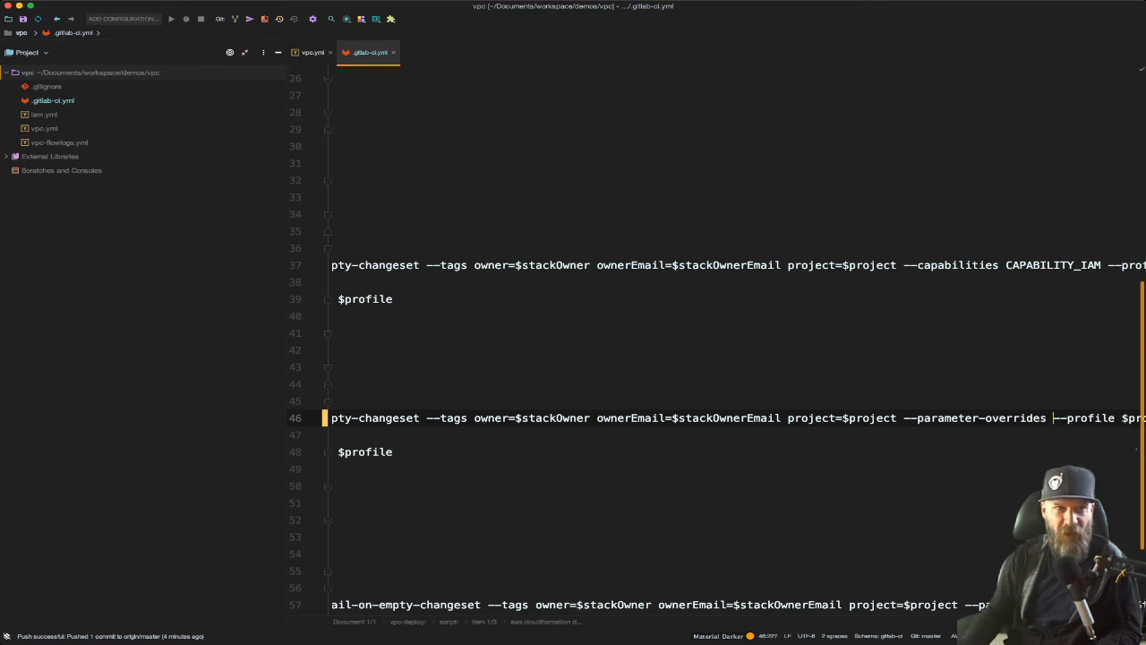
# Step: Copy the vpcCIDR parameter name from vpc.yml and complete the vpc-deploy override as vpcCIDR=10.20.0.0/16
pyautogui.click(313, 52)
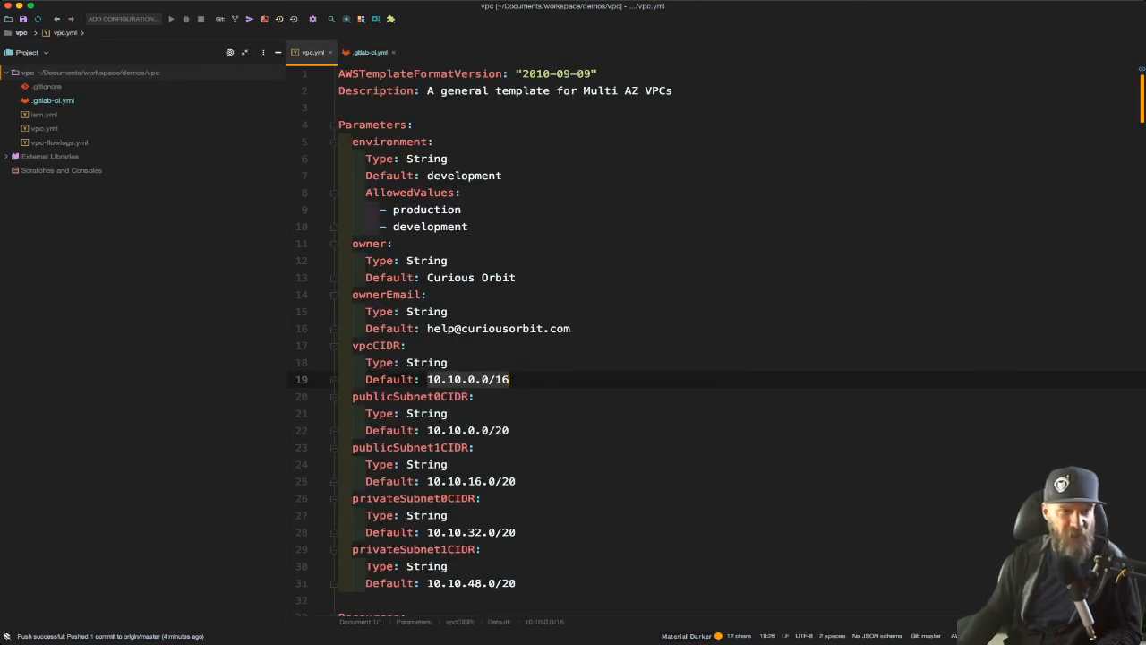
pyautogui.click(373, 345)
pyautogui.doubleClick(372, 345)
pyautogui.press('super+c')
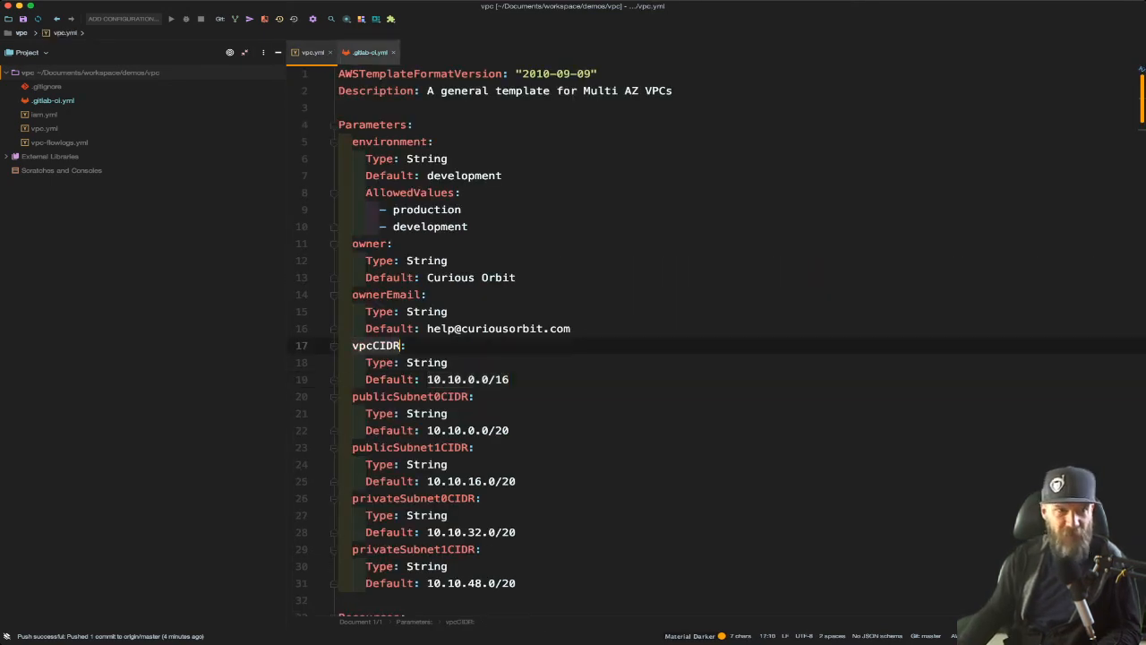
pyautogui.click(369, 52)
pyautogui.press('super+v')
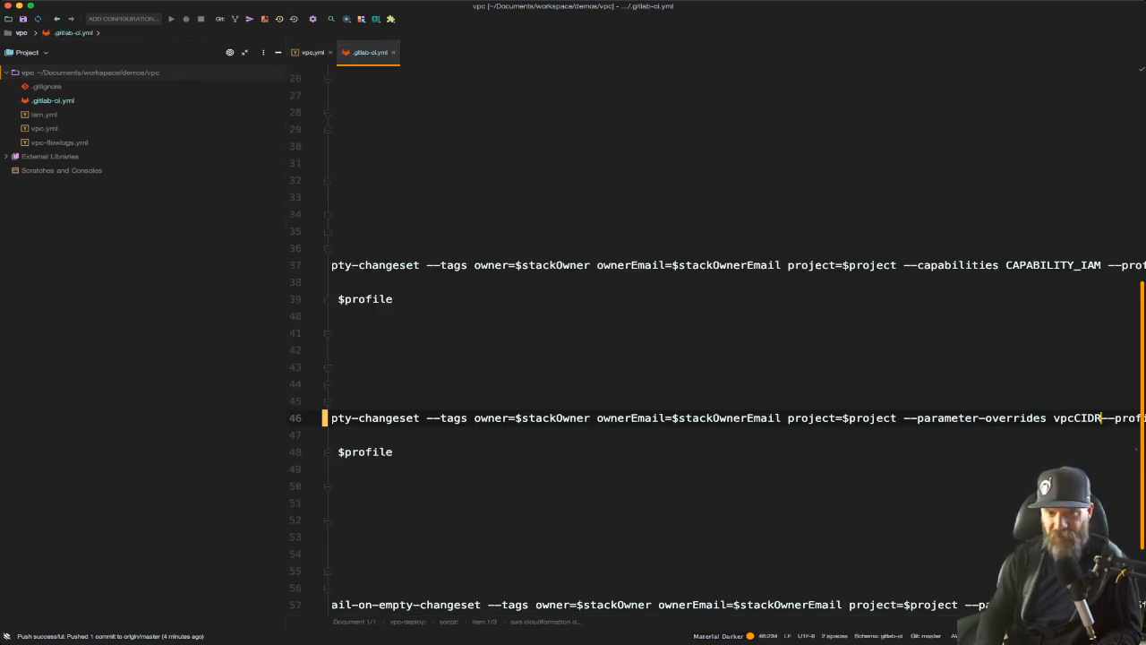
pyautogui.write('=1')
pyautogui.write('0.20.0.0/')
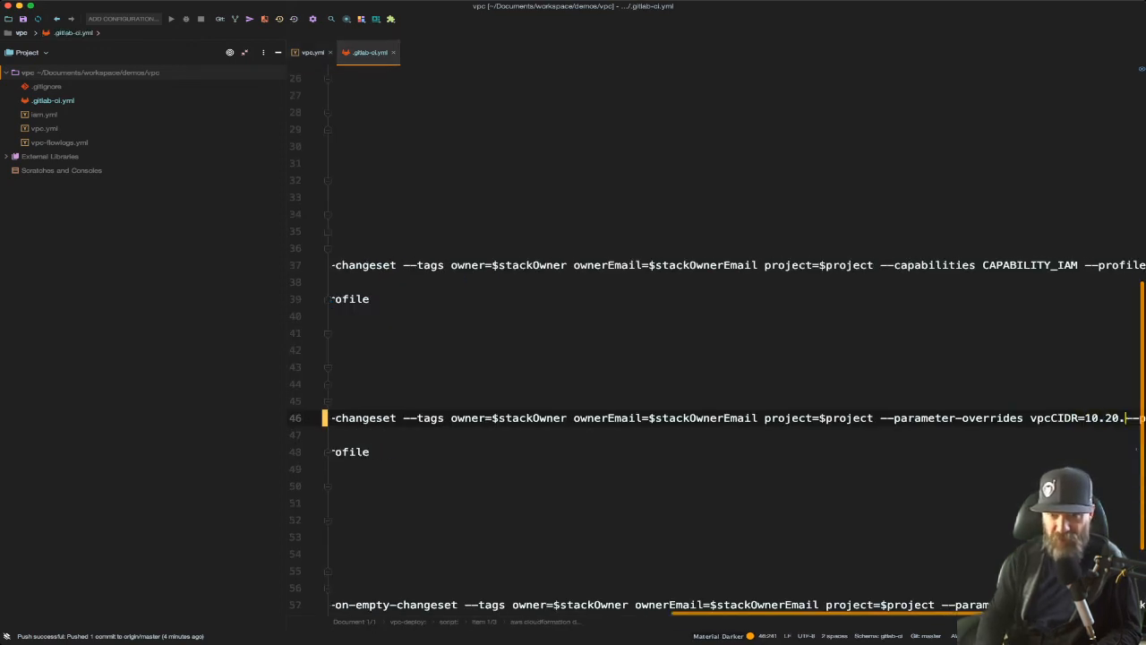
pyautogui.write('16')
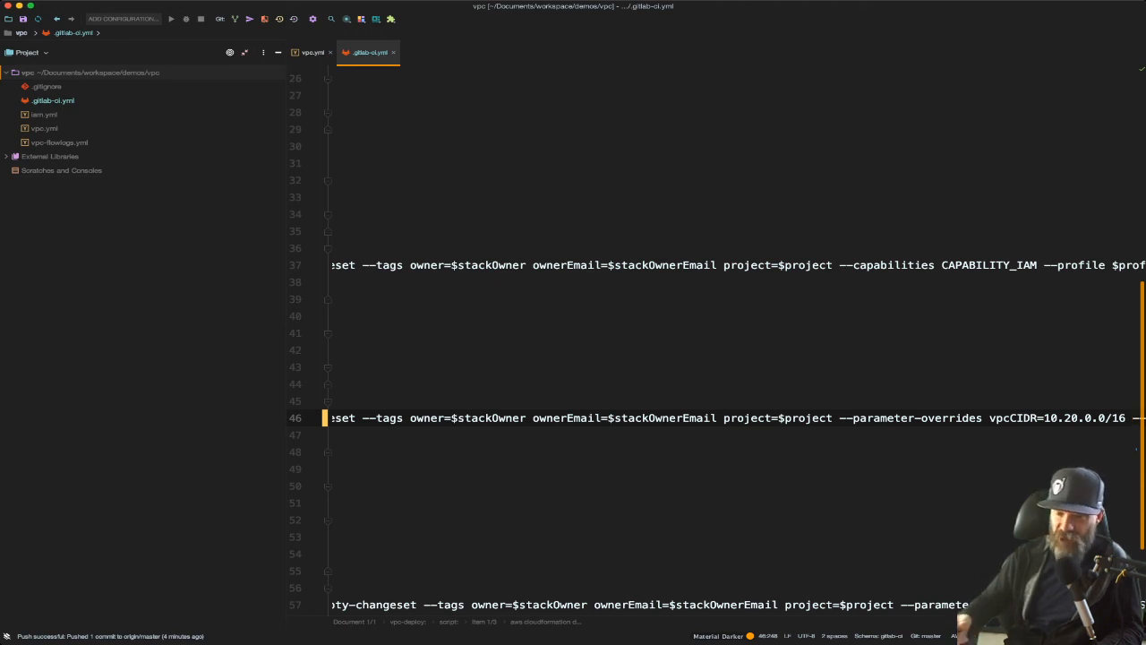
pyautogui.hscroll(3, 717, 340)
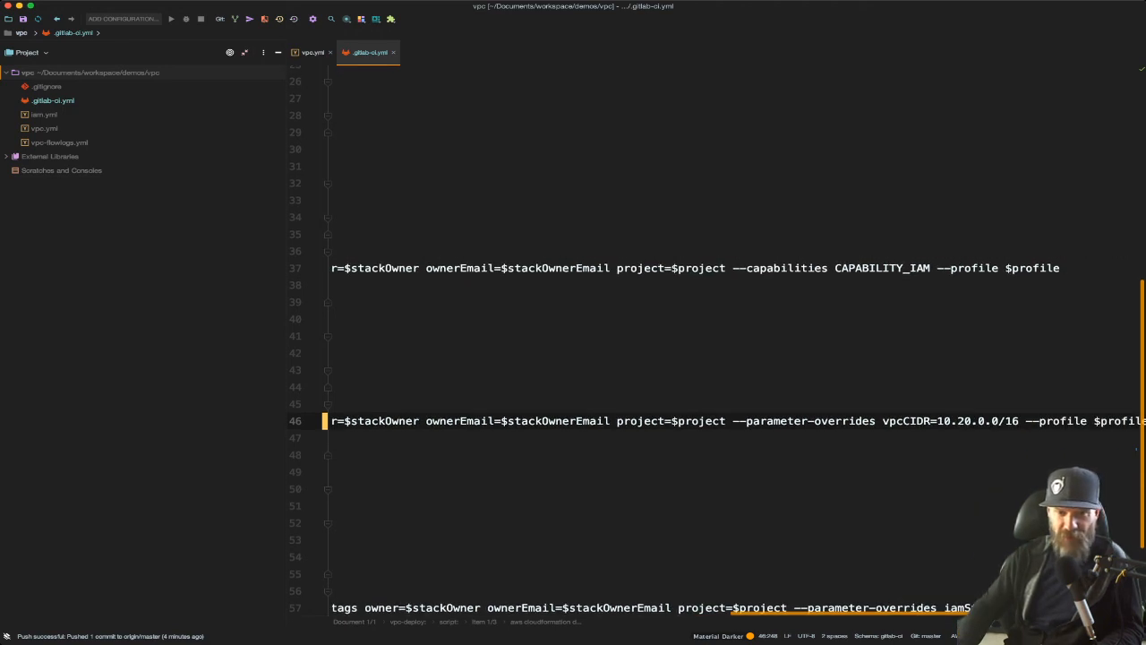
pyautogui.hscroll(-5, 716, 341)
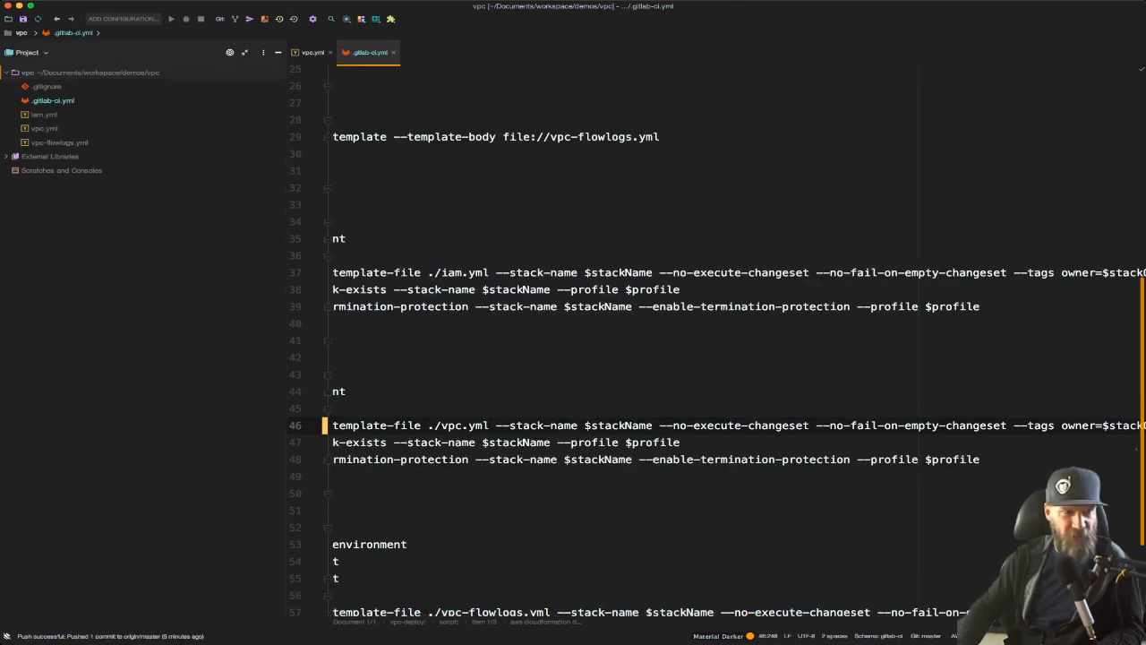
# Step: Start a commit of the changed .gitlab-ci.yml and clear the existing commit message text
pyautogui.press('super+k')
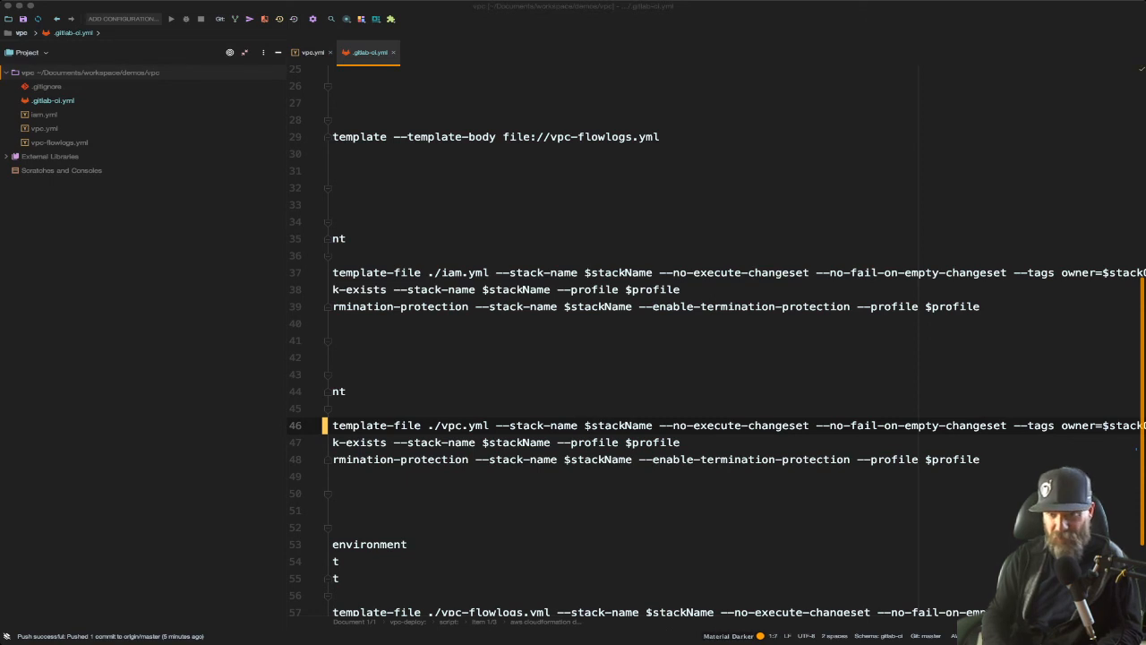
pyautogui.press('BackSpace')
pyautogui.press('BackSpace')
pyautogui.press('BackSpace')
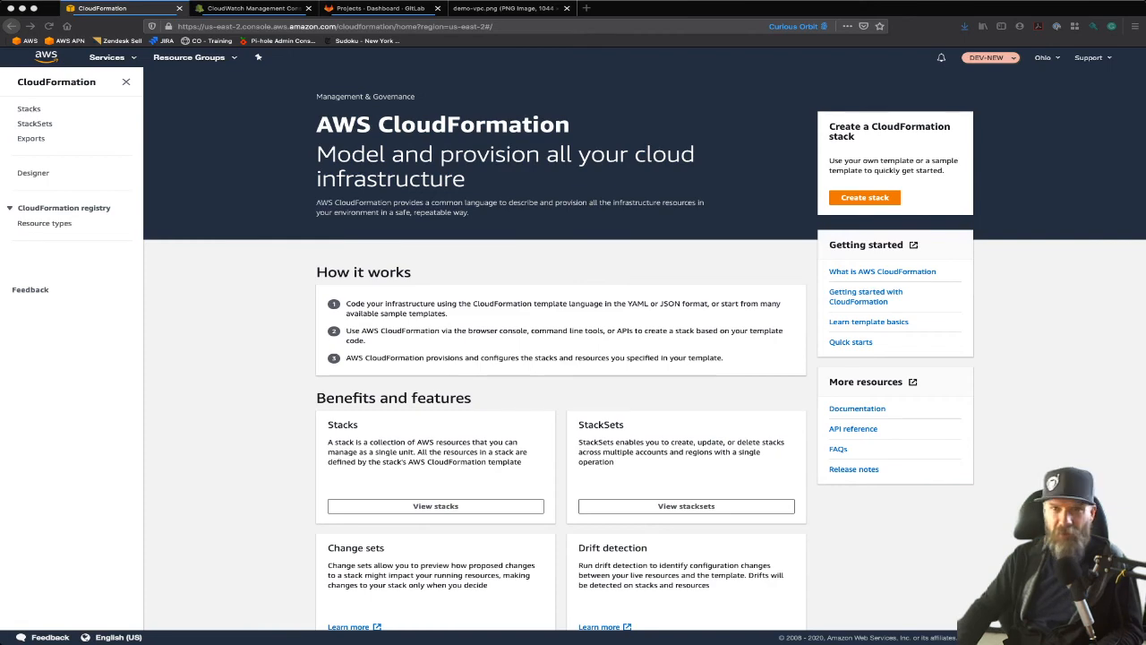
# Step: In CloudWatch, open the demo-vpc-flowlogs-development-lg log group and view the log events of the eni-0e5ddec2f3661a9db-all stream
pyautogui.click(240, 8)
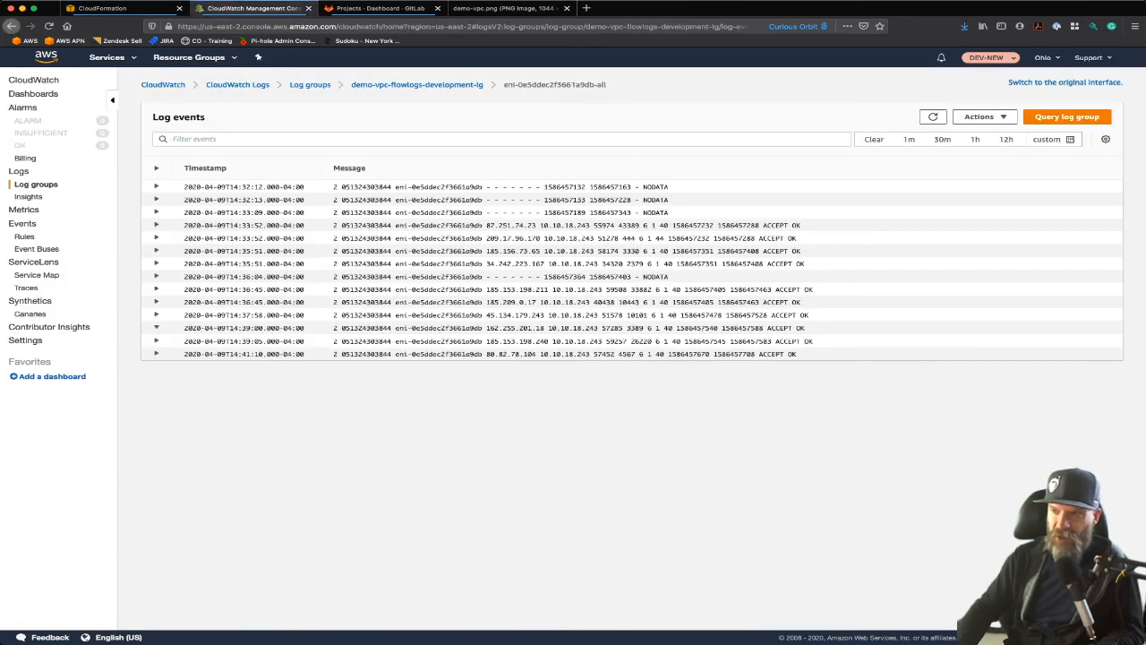
pyautogui.click(35, 184)
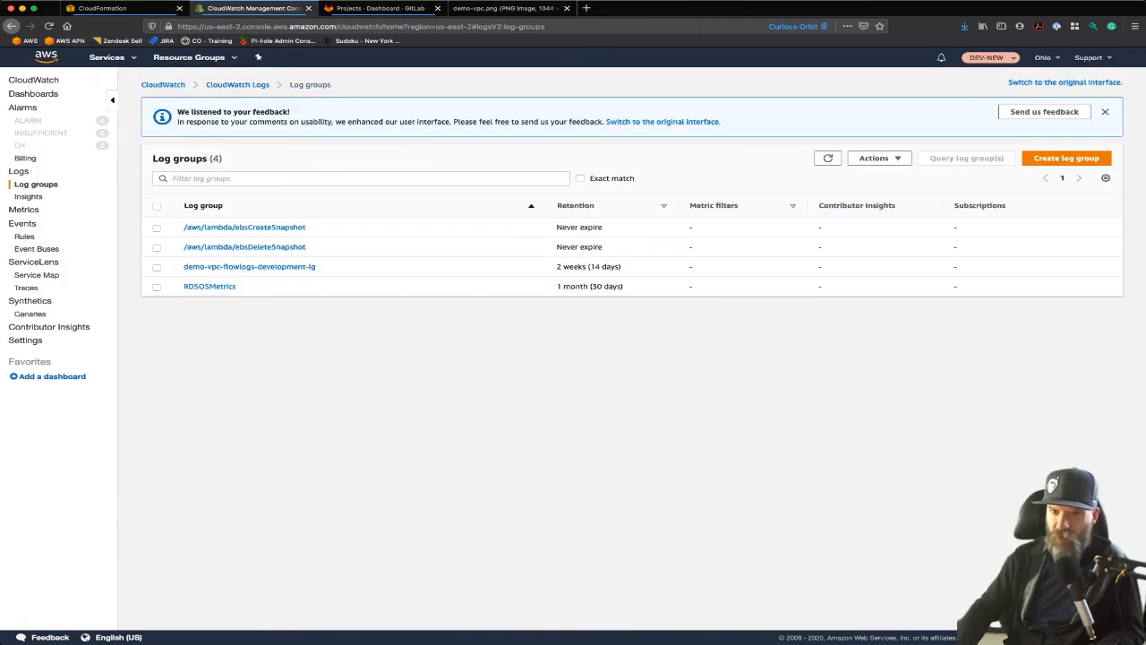
pyautogui.click(249, 266)
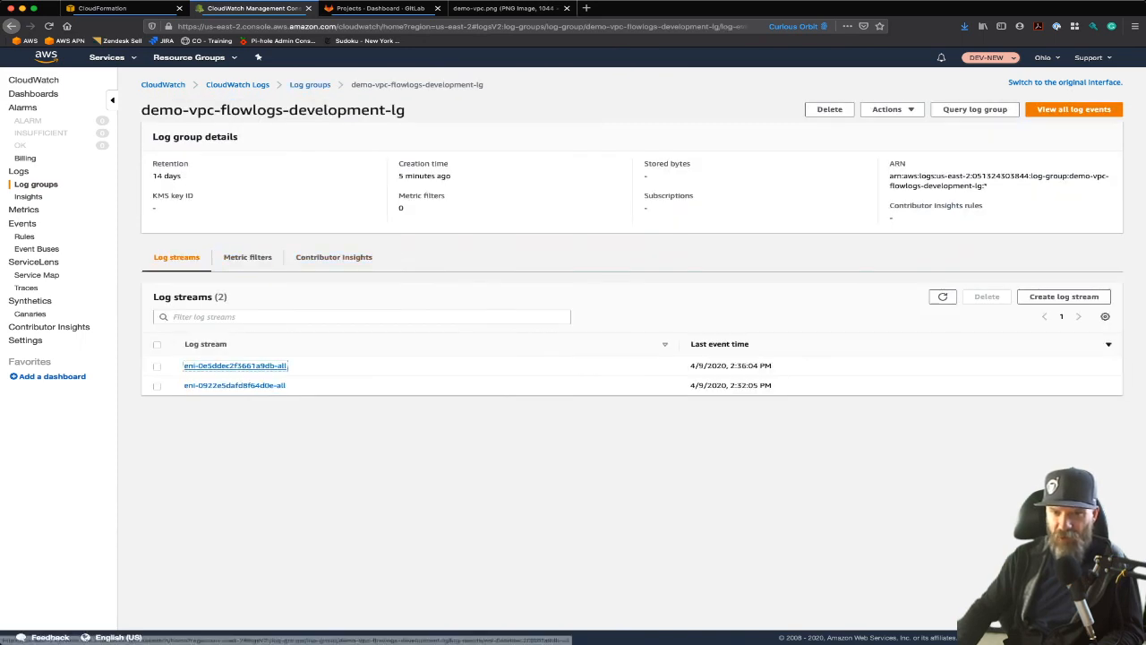
pyautogui.click(234, 366)
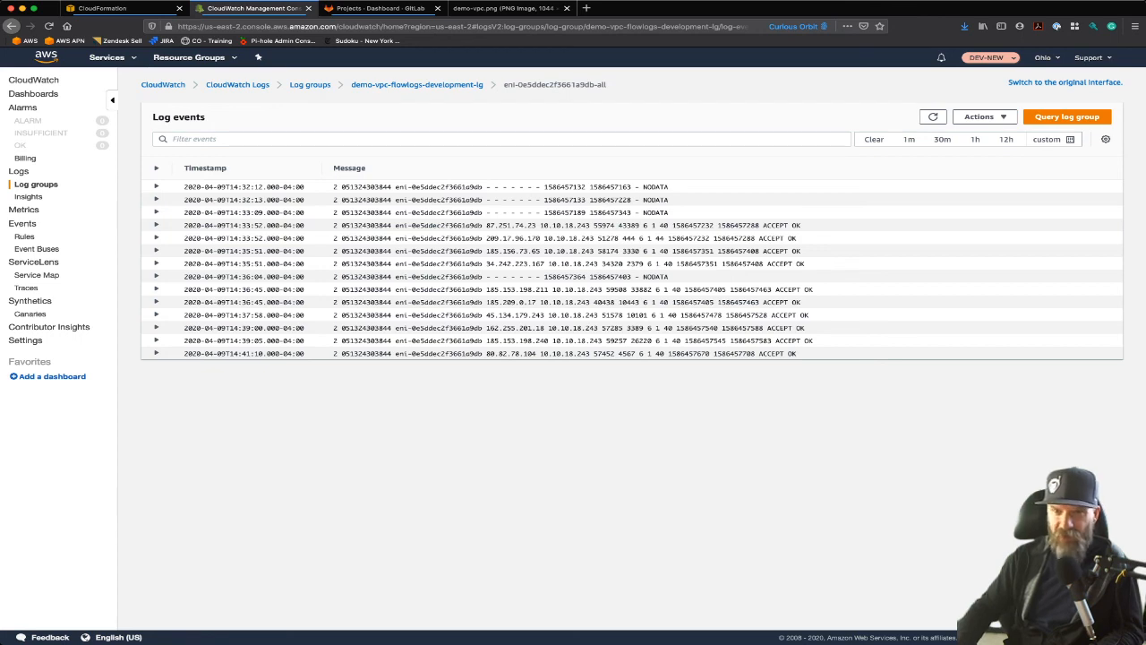
# Step: Return to CloudFormation, open the demo-vpc-development stack and show its change sets
pyautogui.click(102, 8)
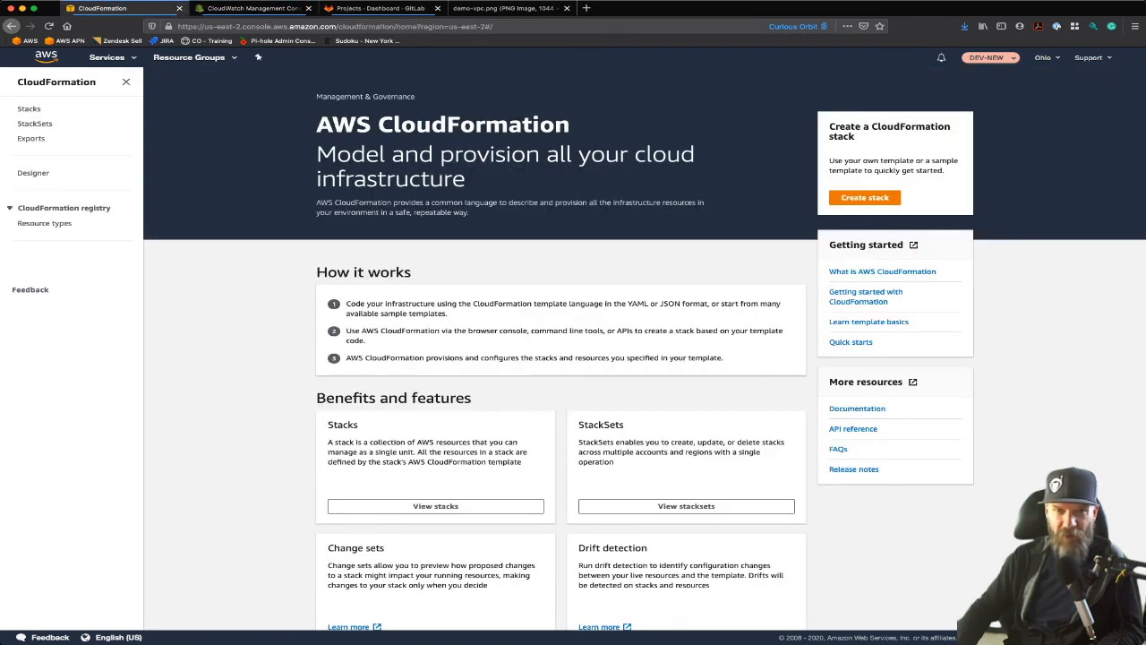
pyautogui.click(28, 109)
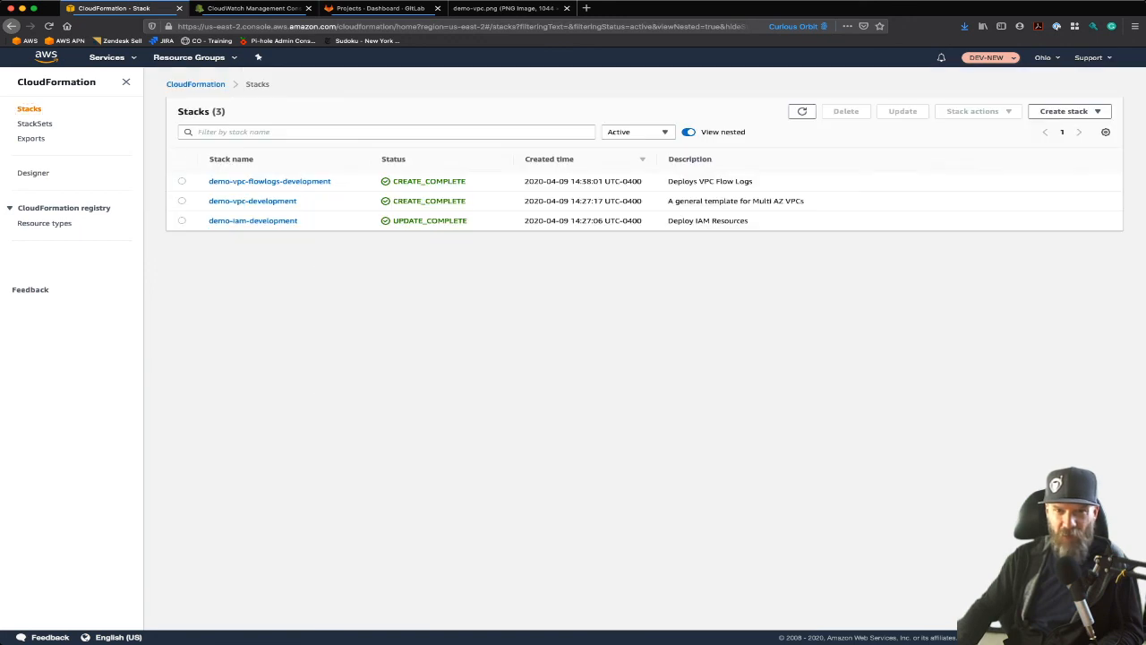
pyautogui.click(252, 201)
pyautogui.click(709, 135)
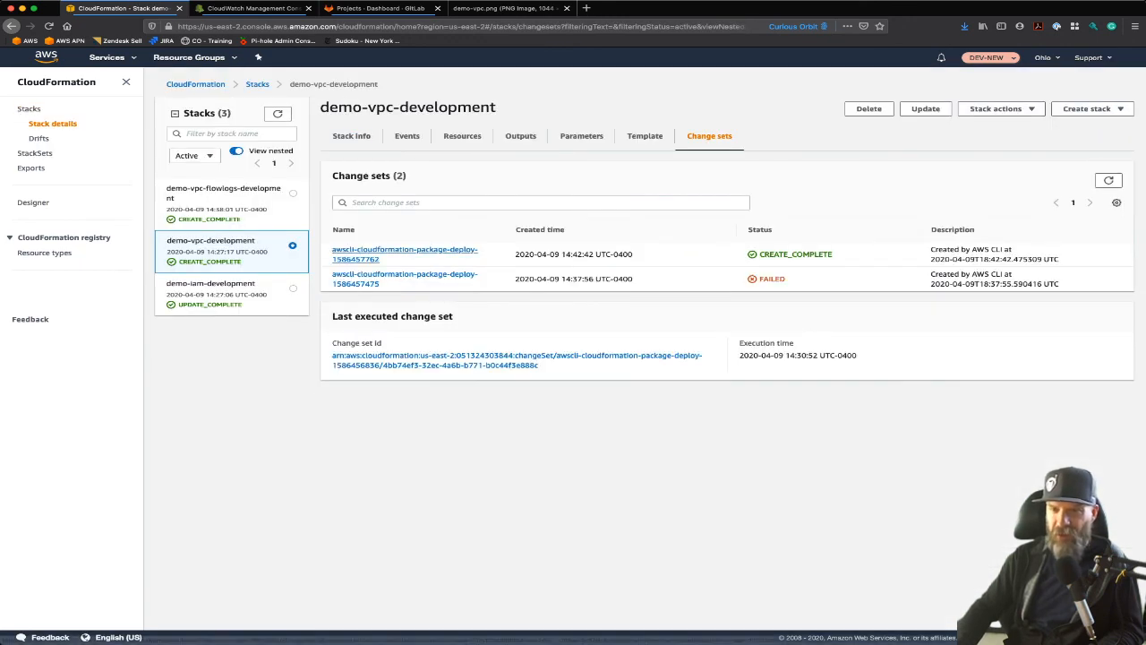
pyautogui.moveTo(537, 278); pyautogui.dragTo(632, 279)
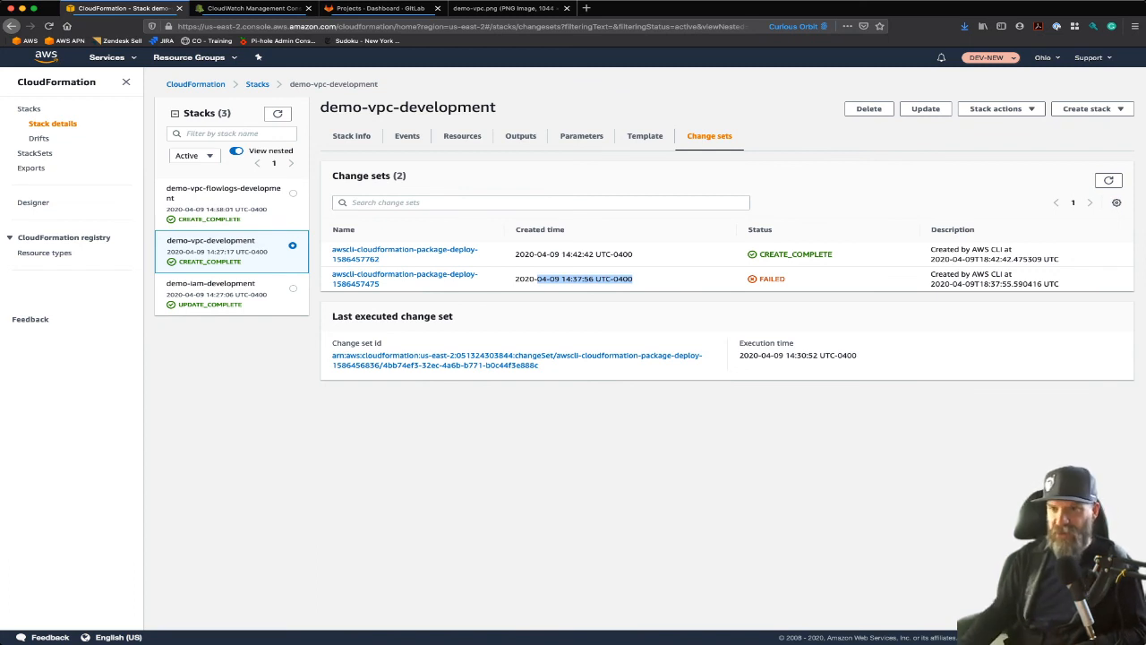
pyautogui.doubleClick(772, 279)
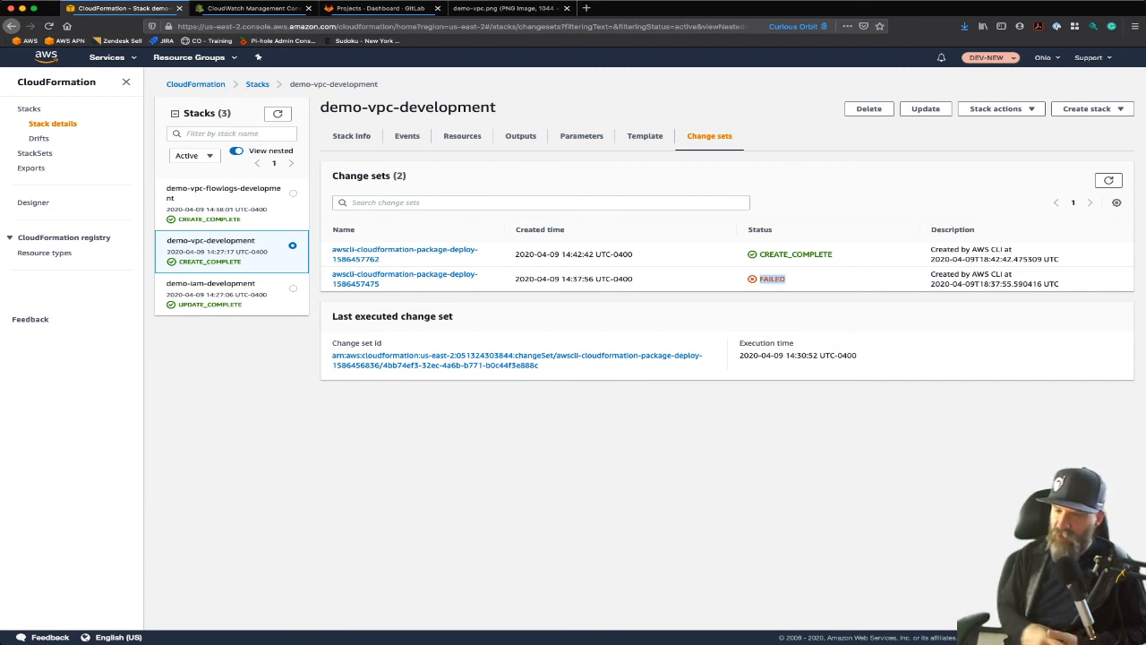
pyautogui.click(405, 249)
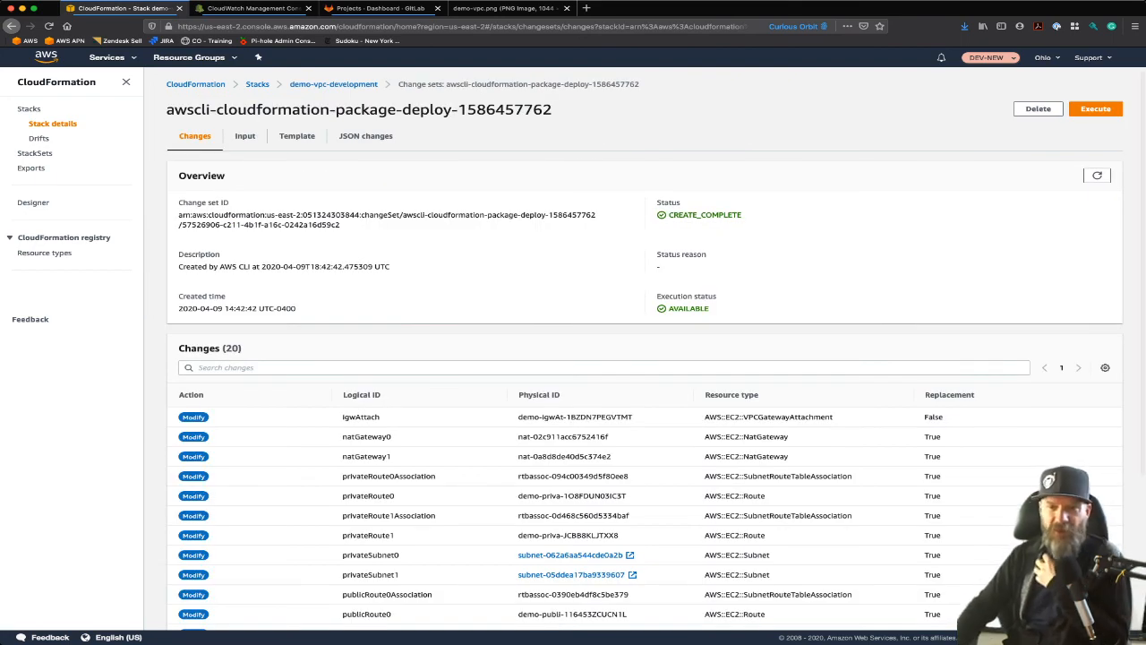
pyautogui.scroll(-2, 645, 358)
pyautogui.scroll(-1, 645, 358)
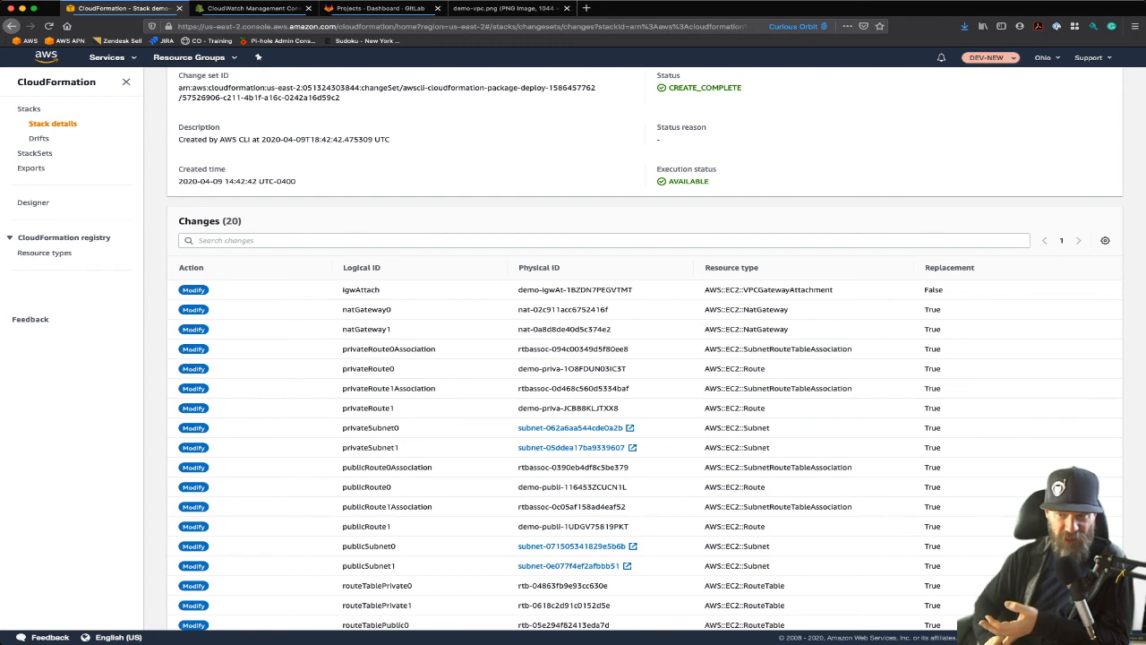
pyautogui.scroll(-2, 645, 358)
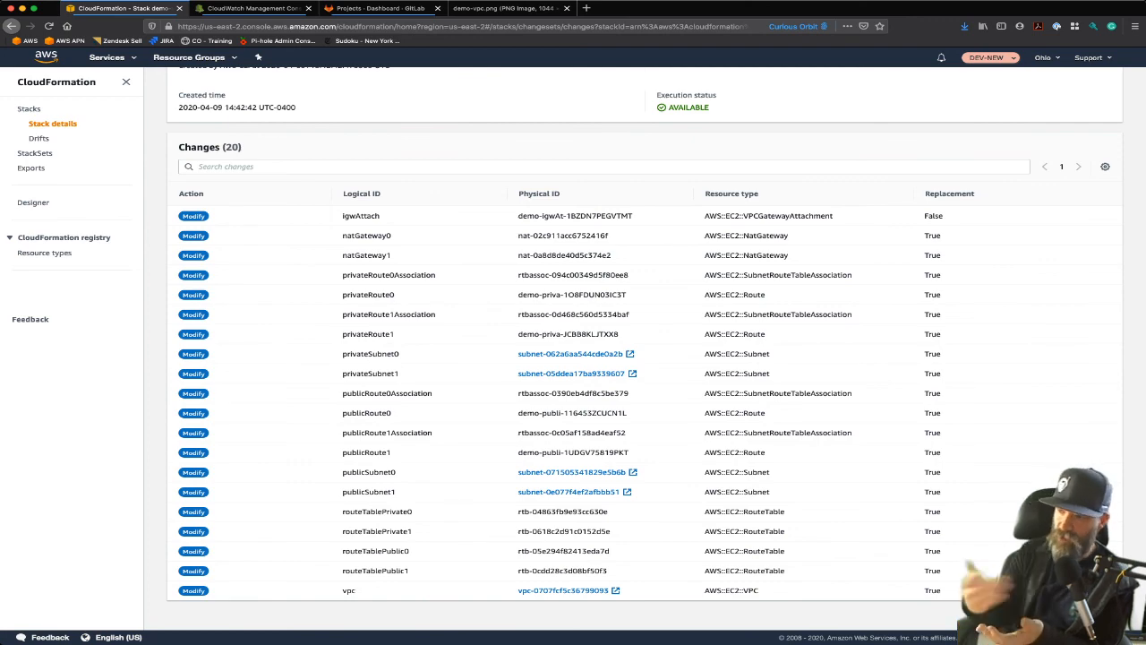
pyautogui.scroll(5, 626, 358)
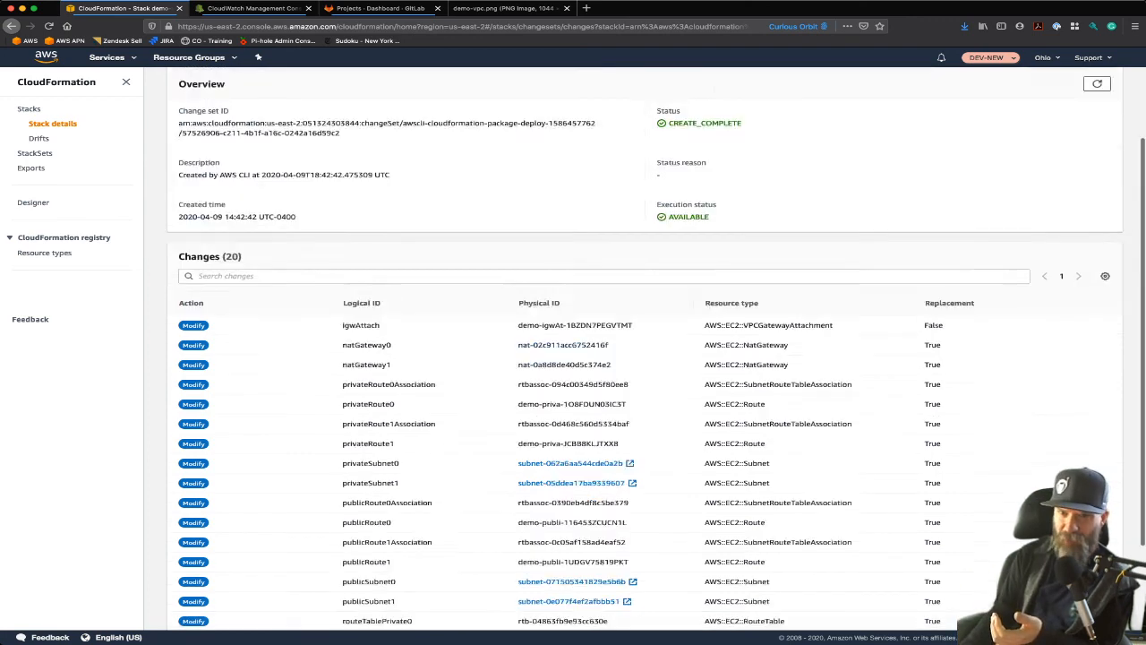
pyautogui.hscroll(-3, 627, 358)
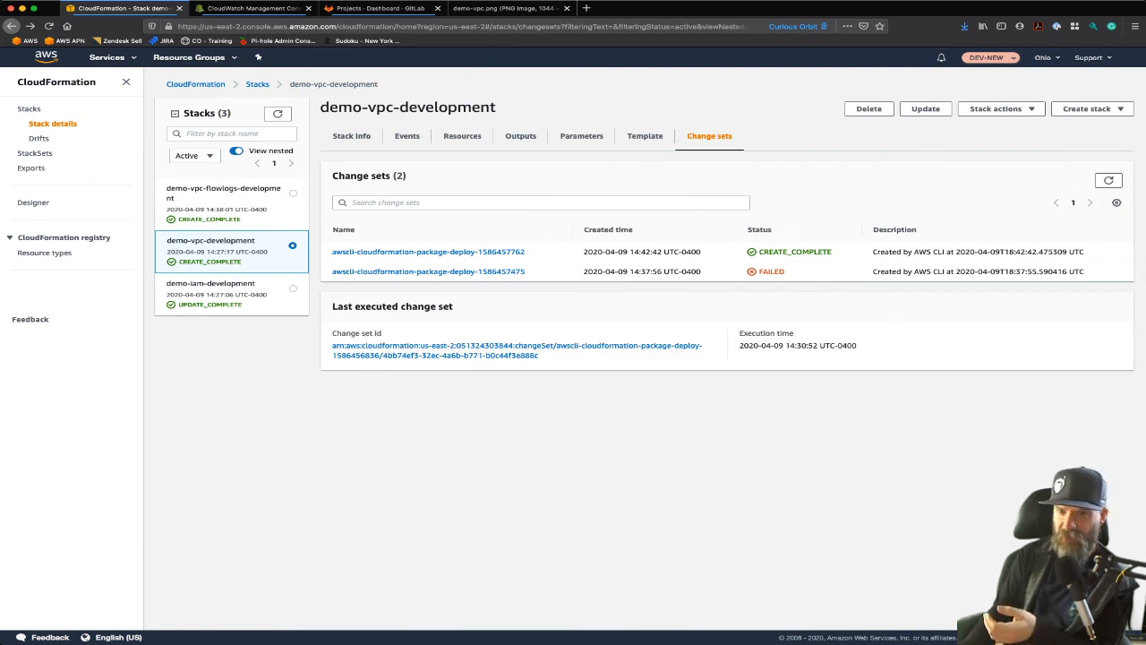
pyautogui.click(429, 252)
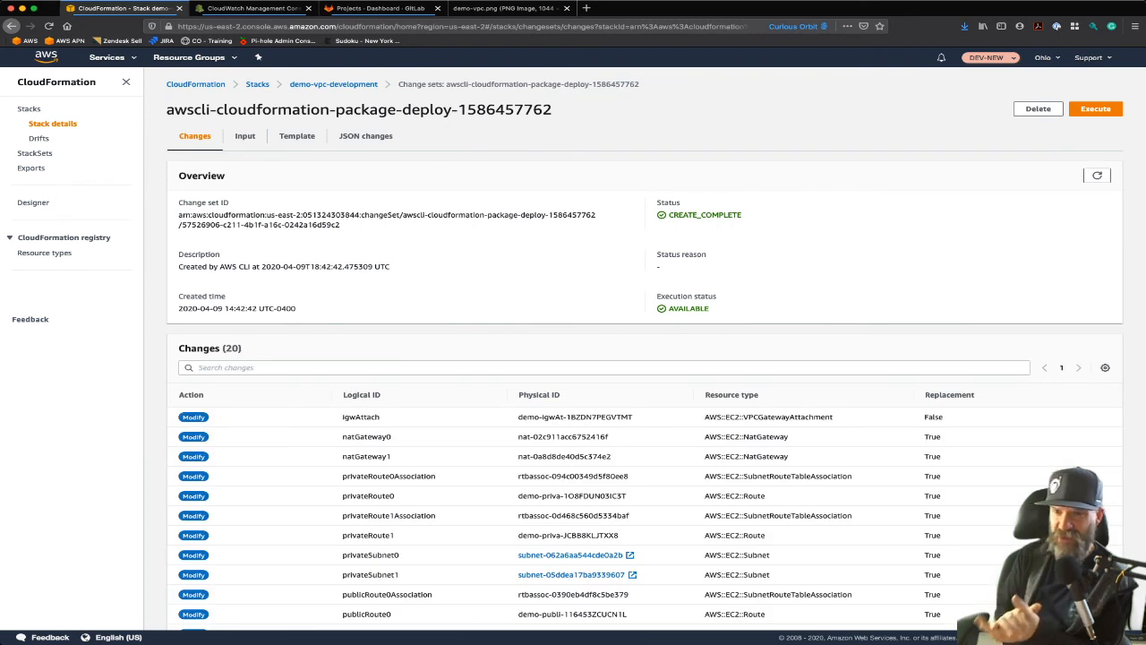
pyautogui.click(1038, 108)
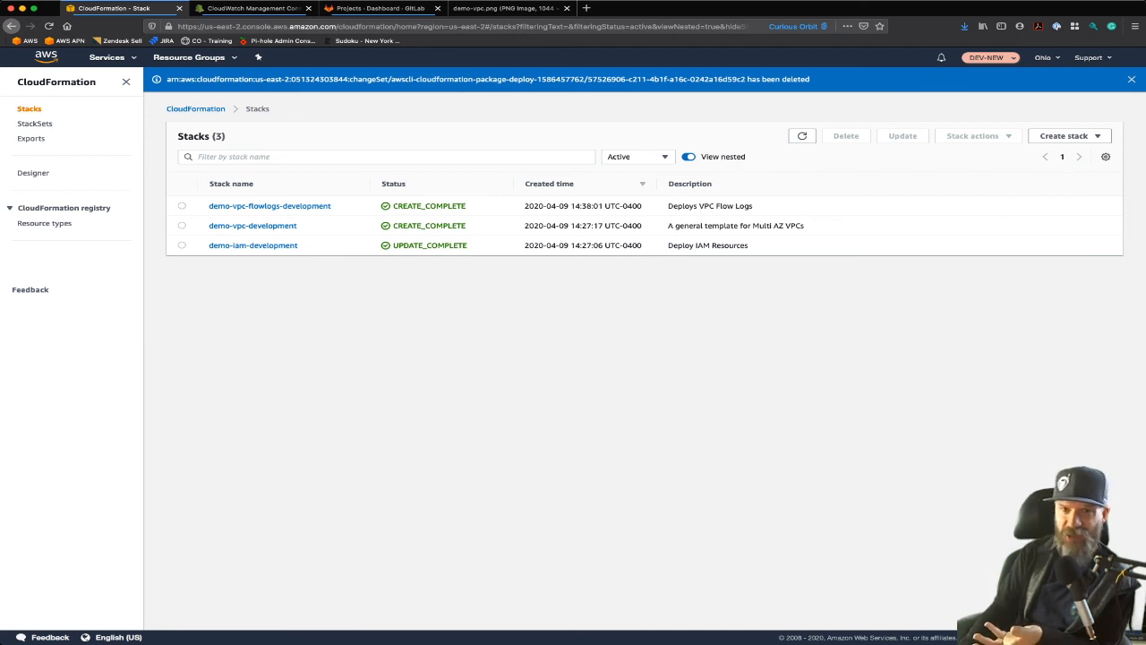
pyautogui.click(253, 225)
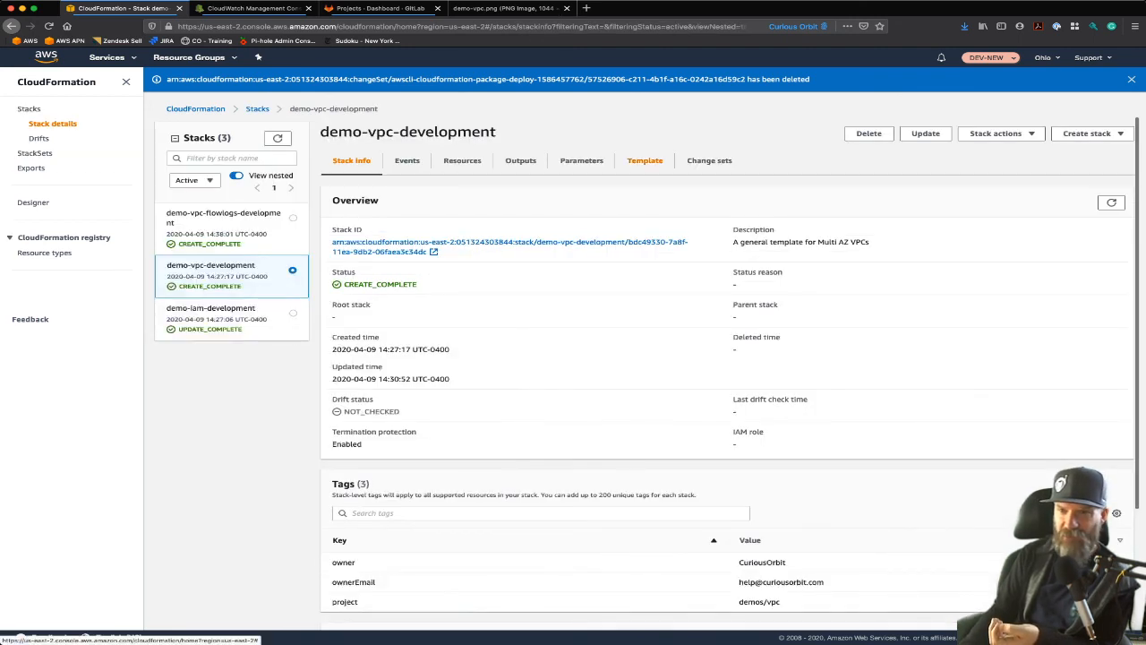
pyautogui.click(709, 160)
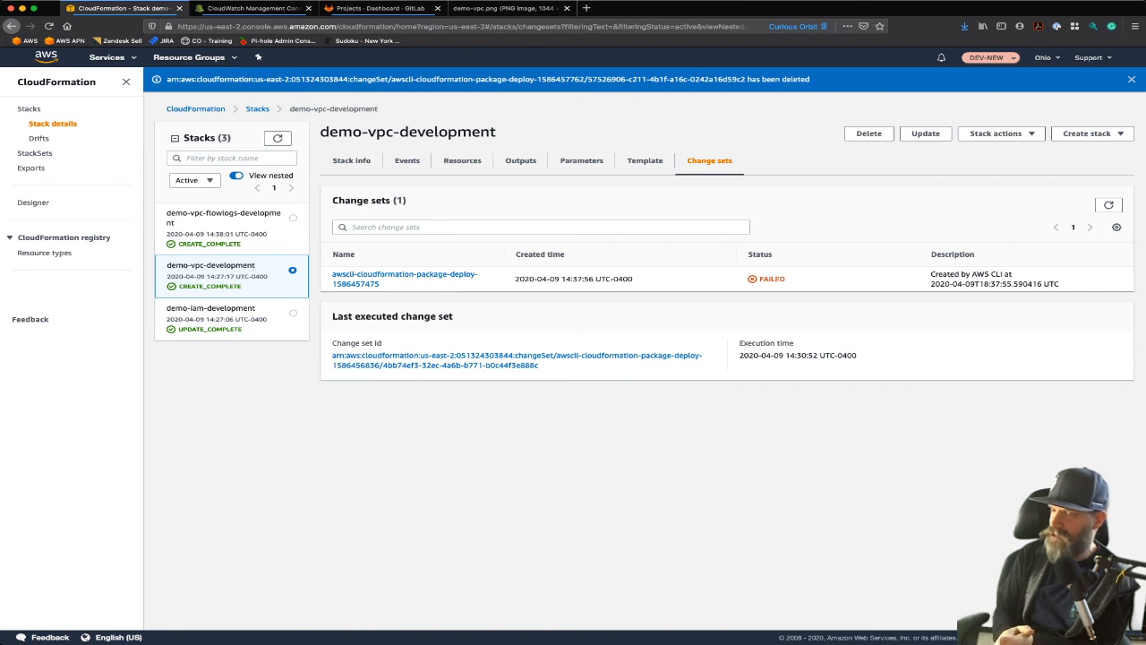